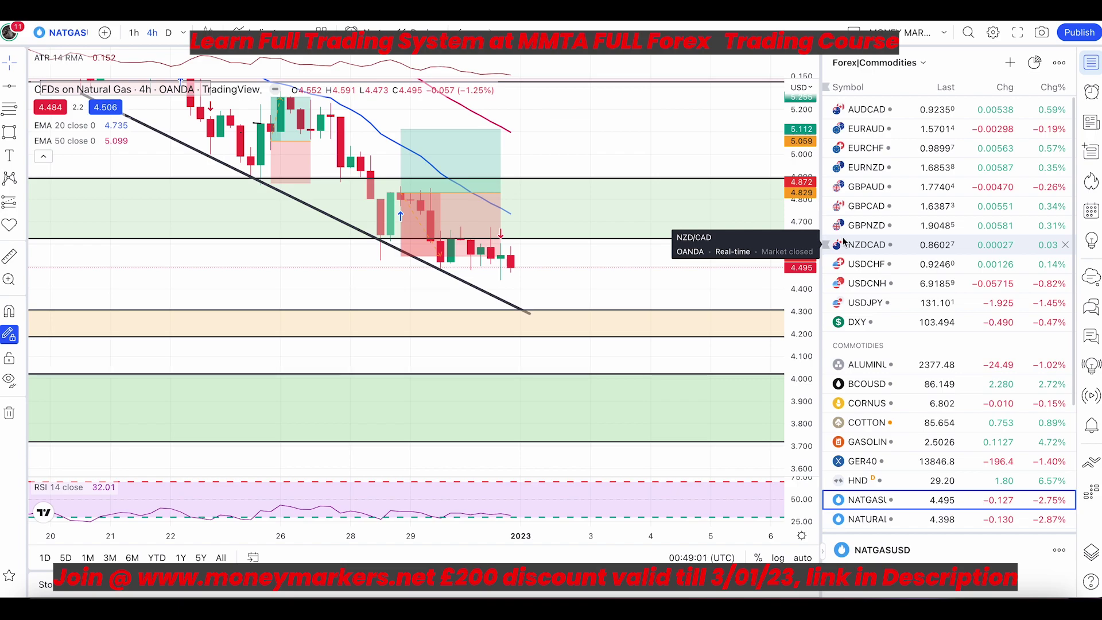
- Sketch a rising freehand Brush stroke from beneath the 28 December candles toward the upper green zone on the natural gas chart, and undo it
left_click(23, 154)
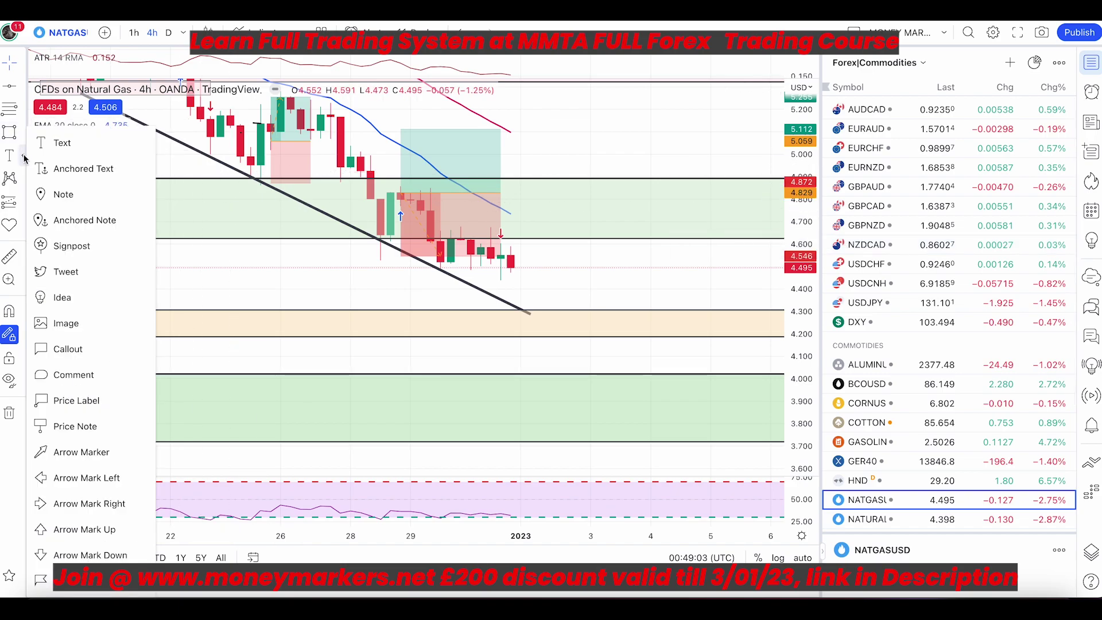
left_click(23, 133)
left_click(57, 133)
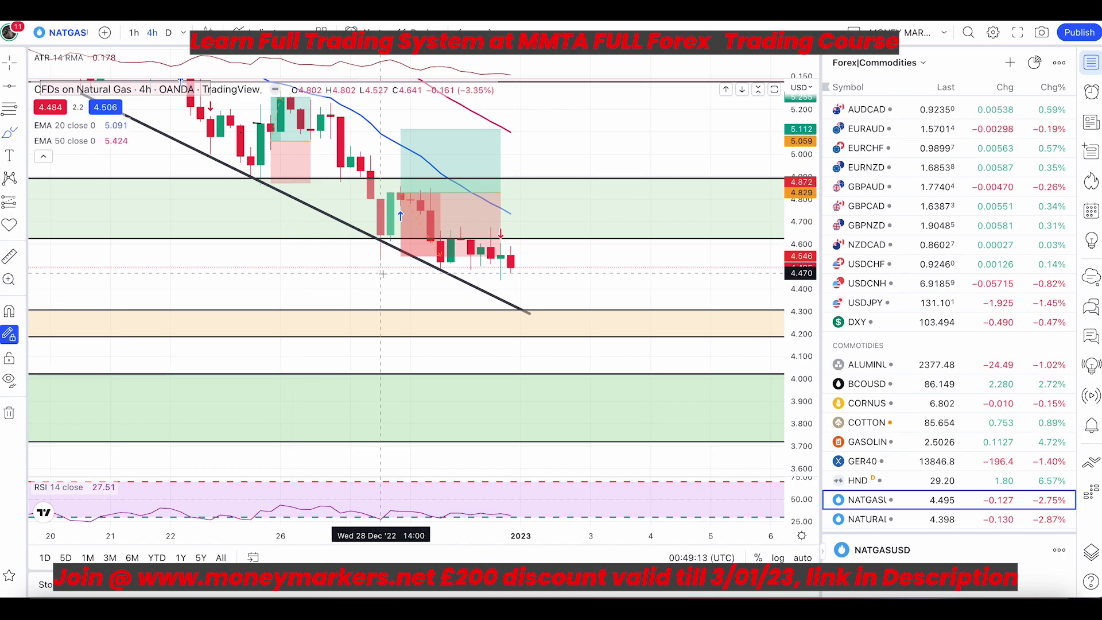
mouse_move(383, 280)
left_mouse_down()
mouse_move(454, 278)
mouse_move(503, 214)
left_mouse_up()
key("ctrl+z")
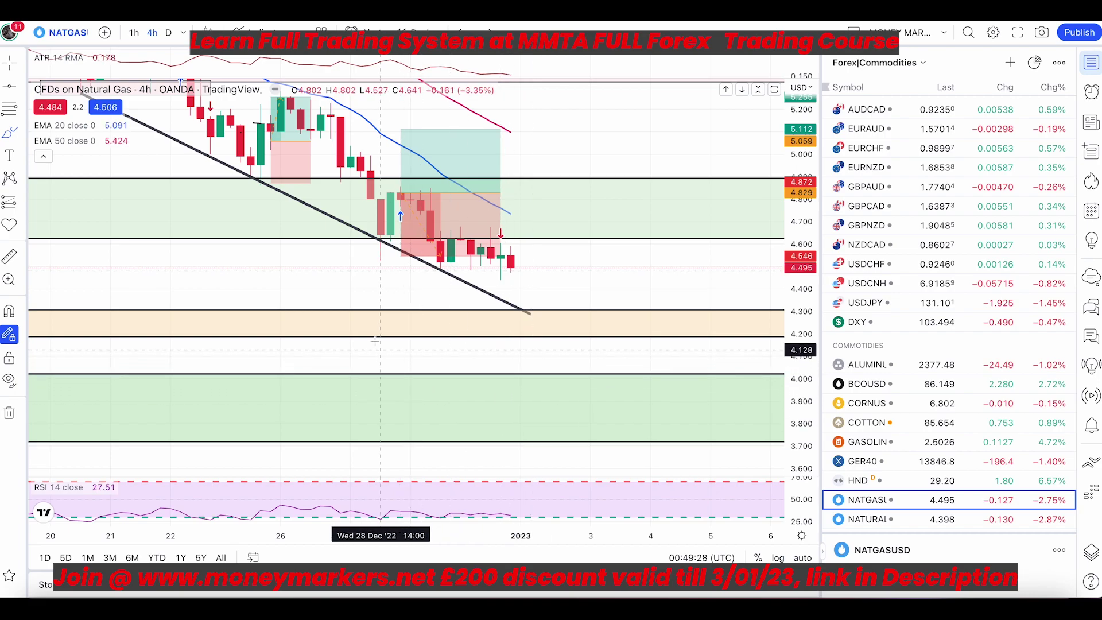
- Mark the orange zone and both green zones with short brush strokes, and undo these annotations
left_click_drag(351, 323, 451, 313)
left_click_drag(391, 402, 491, 388)
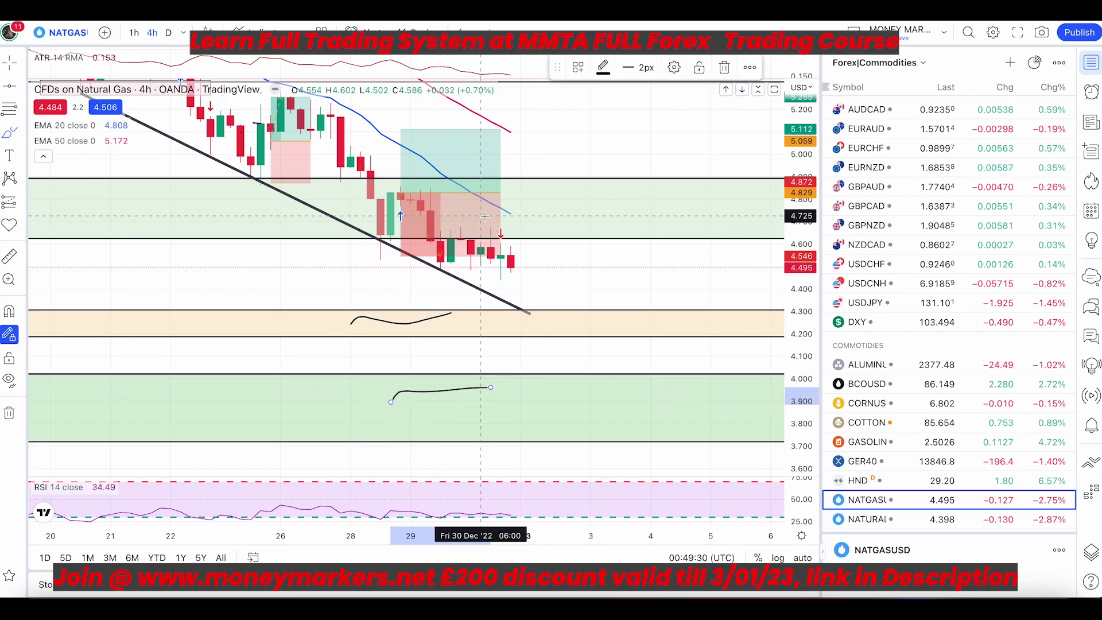
left_click_drag(461, 201, 541, 202)
key("ctrl+z")
key("ctrl+z")
key("ctrl+z")
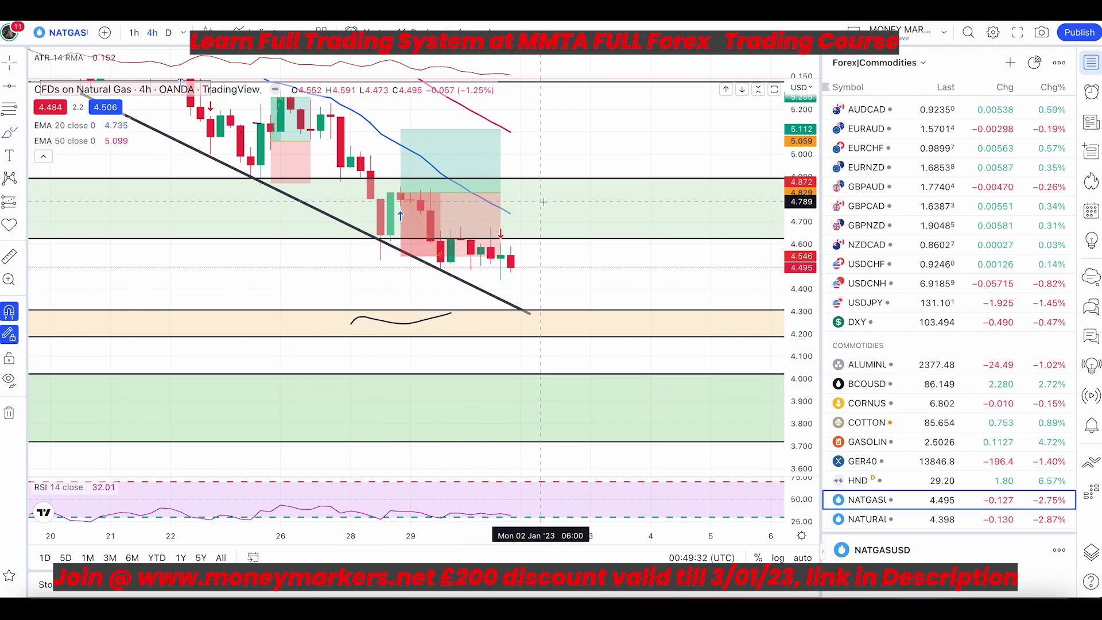
- Annotate the lower green zone, the orange zone and the gap between them with brush strokes, and remove the strokes
left_click_drag(378, 407, 458, 398)
left_click_drag(389, 332, 418, 316)
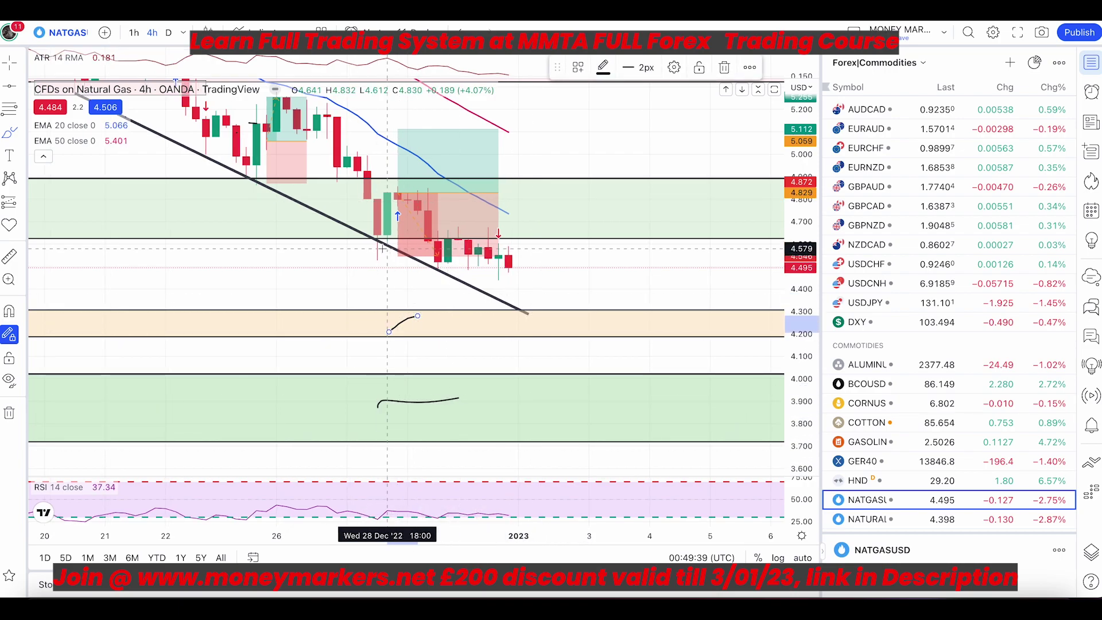
key("ctrl+z")
key("ctrl+z")
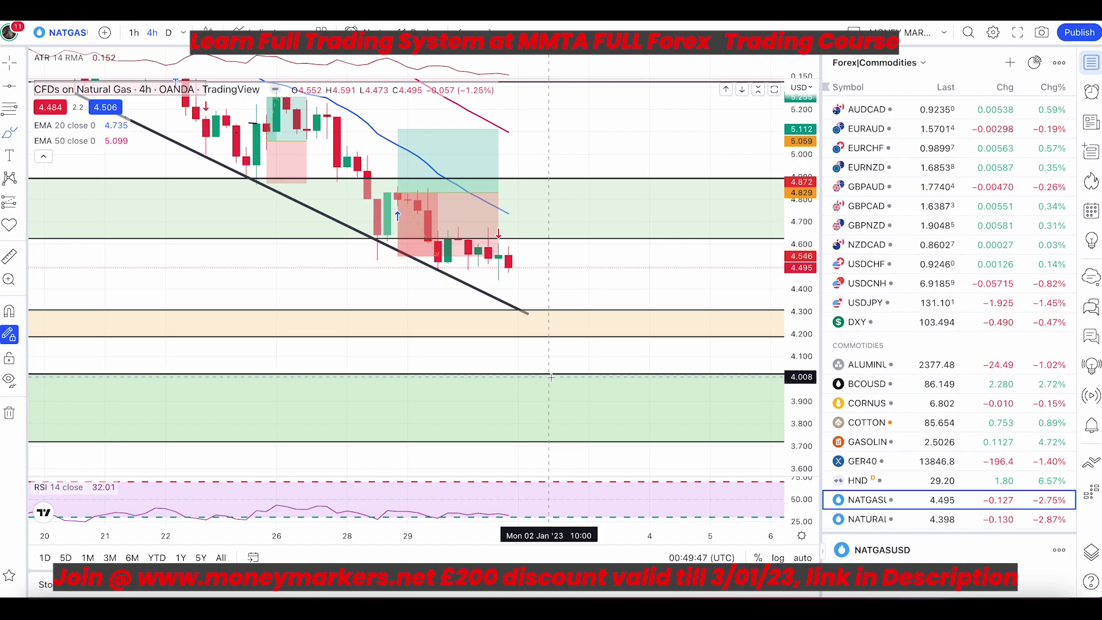
left_click_drag(539, 359, 599, 336)
key("Delete")
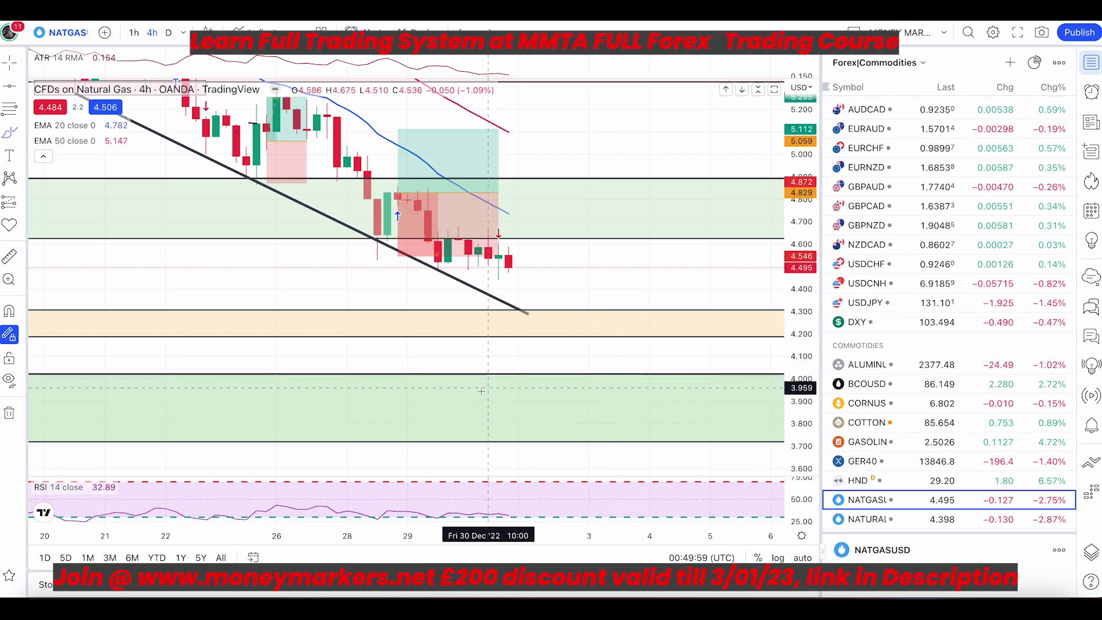
- Underline the orange and lower green zones and add a rising stroke from the green zone, undoing all three strokes
left_click_drag(387, 402, 488, 395)
left_click_drag(379, 327, 488, 316)
left_click_drag(468, 388, 488, 352)
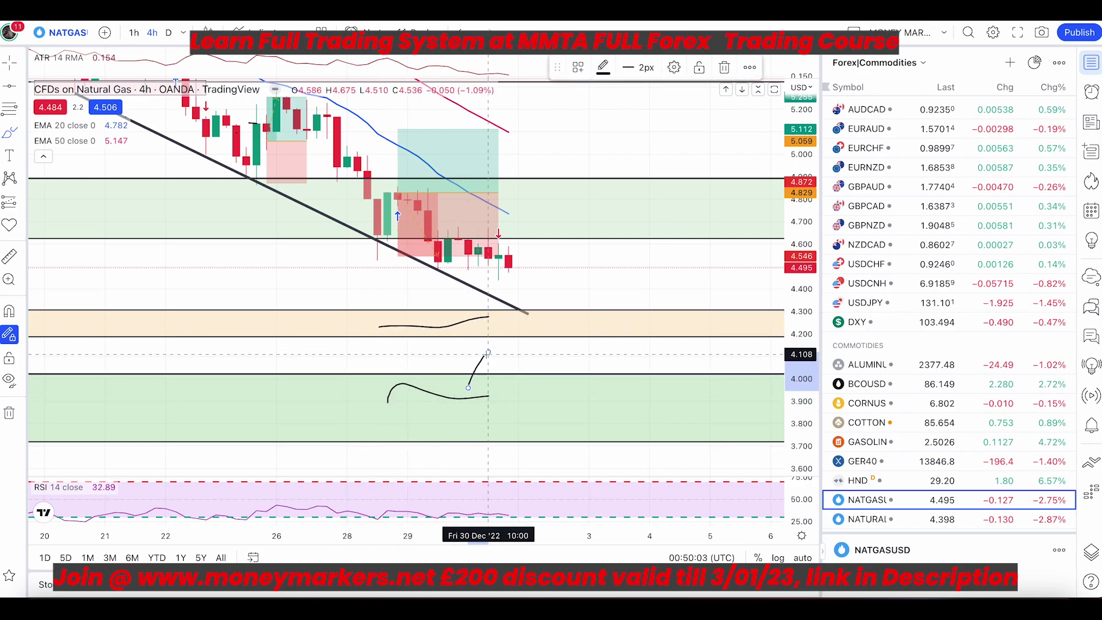
key("ctrl+z")
key("ctrl+z")
key("ctrl+z")
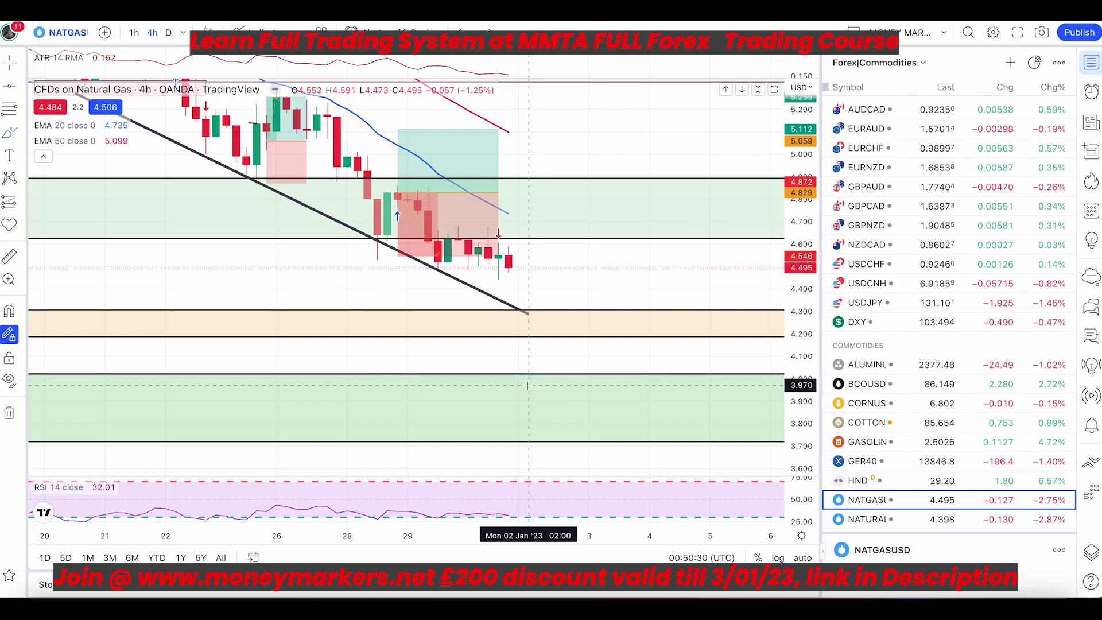
- Sketch possible bullish reversal paths for natural gas rising from the orange and lower green zones, and undo the sketches
mouse_move(381, 365)
left_mouse_down()
mouse_move(539, 274)
mouse_move(560, 231)
left_mouse_up()
left_click_drag(470, 376, 559, 323)
left_click_drag(510, 344, 569, 330)
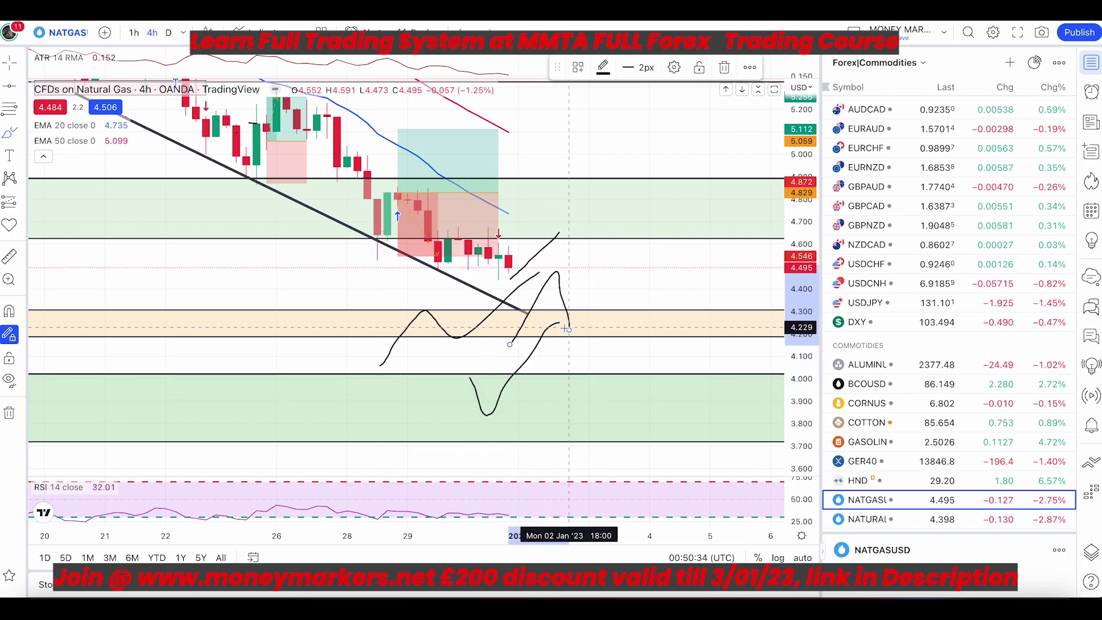
key("ctrl+z")
key("ctrl+z")
key("ctrl+z")
key("ctrl+z")
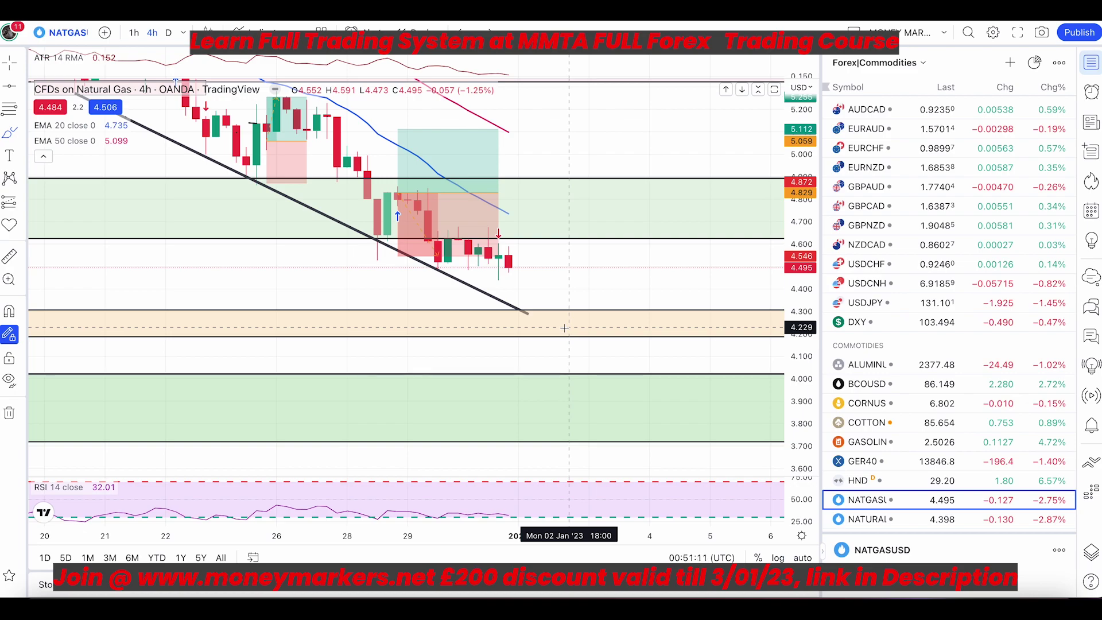
- Switch the watchlist to Forex and bring the late-December candles of the AUDCHF chart into focus
left_click(898, 64)
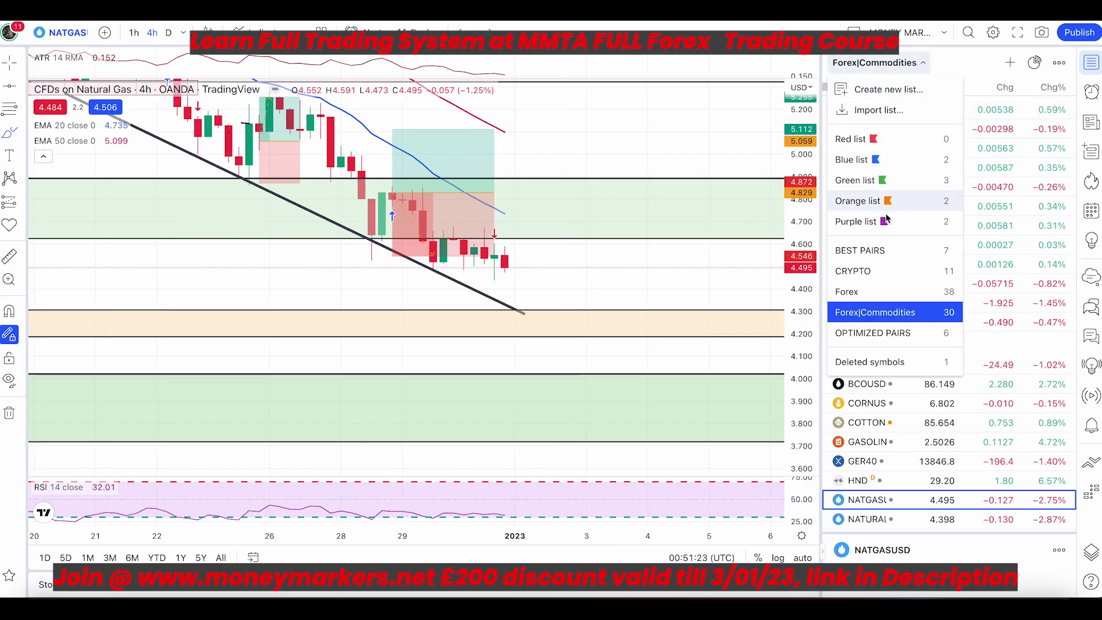
left_click(901, 282)
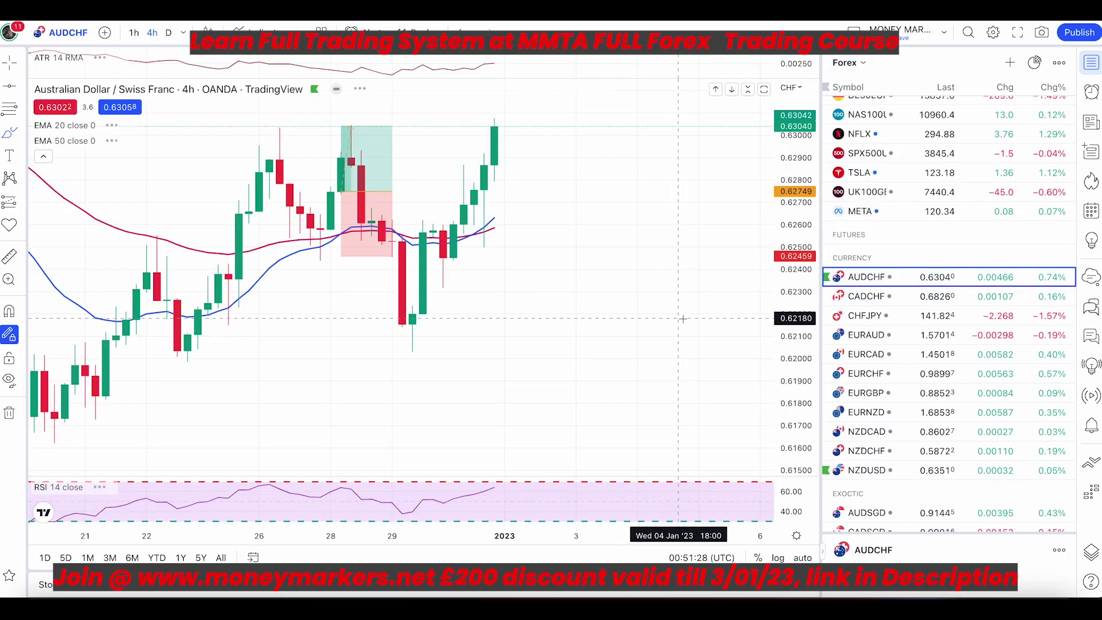
scroll(684, 317, "up", 2)
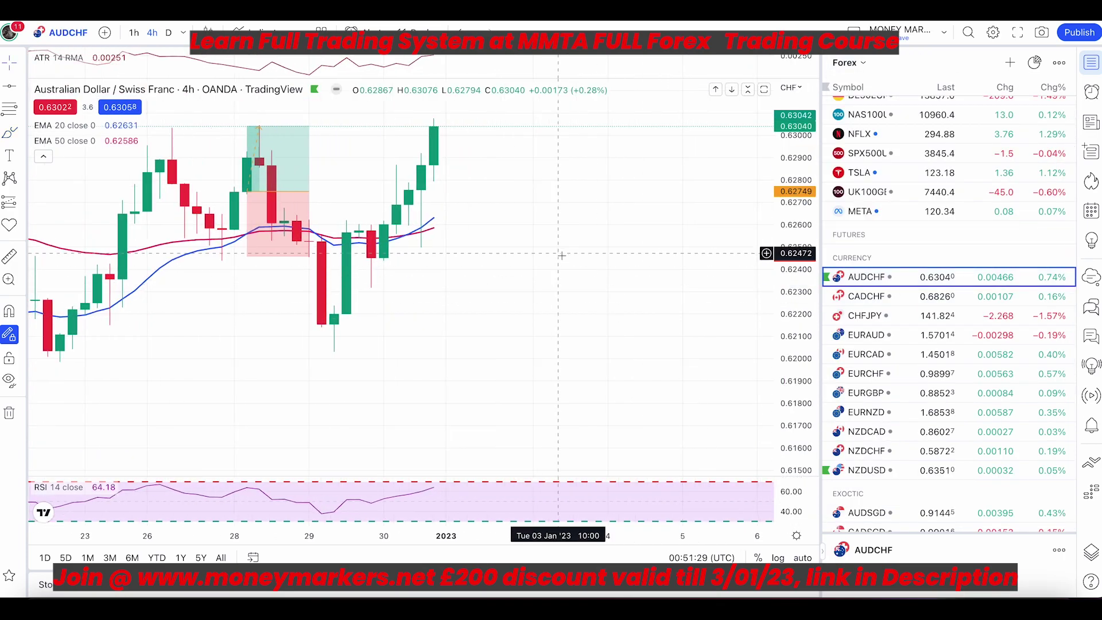
left_click_drag(561, 254, 740, 314)
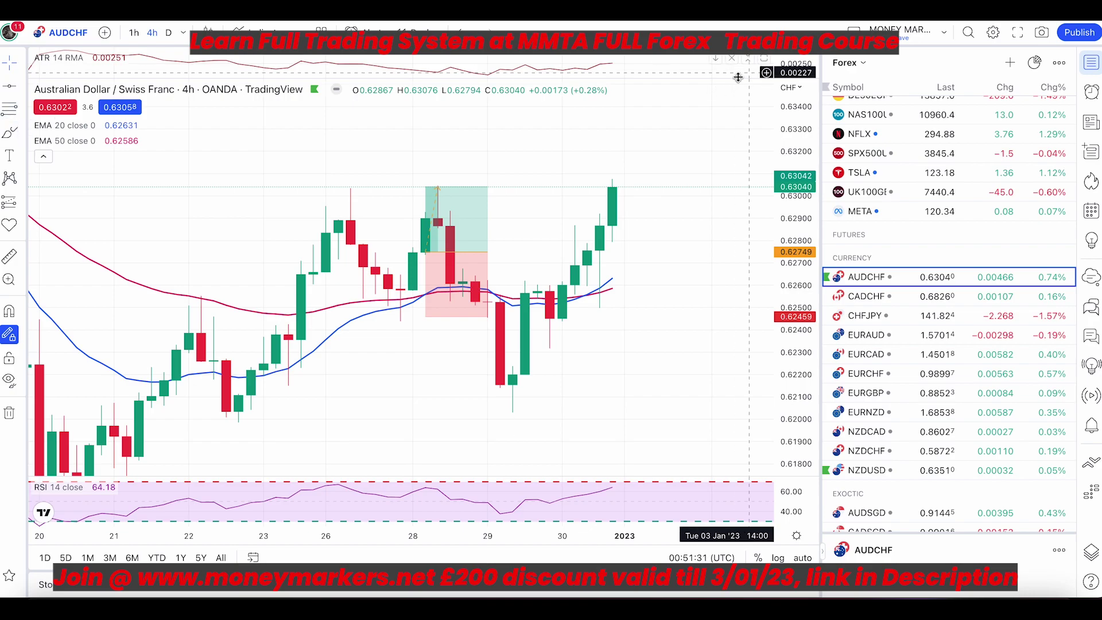
- Trace the AUDCHF pullback before 28 December and circle its low near the moving averages, and undo both strokes
mouse_move(410, 246)
left_mouse_down()
mouse_move(375, 269)
mouse_move(422, 314)
mouse_move(438, 270)
mouse_move(401, 242)
left_mouse_up()
mouse_move(351, 232)
left_mouse_down()
mouse_move(379, 284)
mouse_move(413, 291)
mouse_move(400, 260)
mouse_move(437, 297)
left_mouse_up()
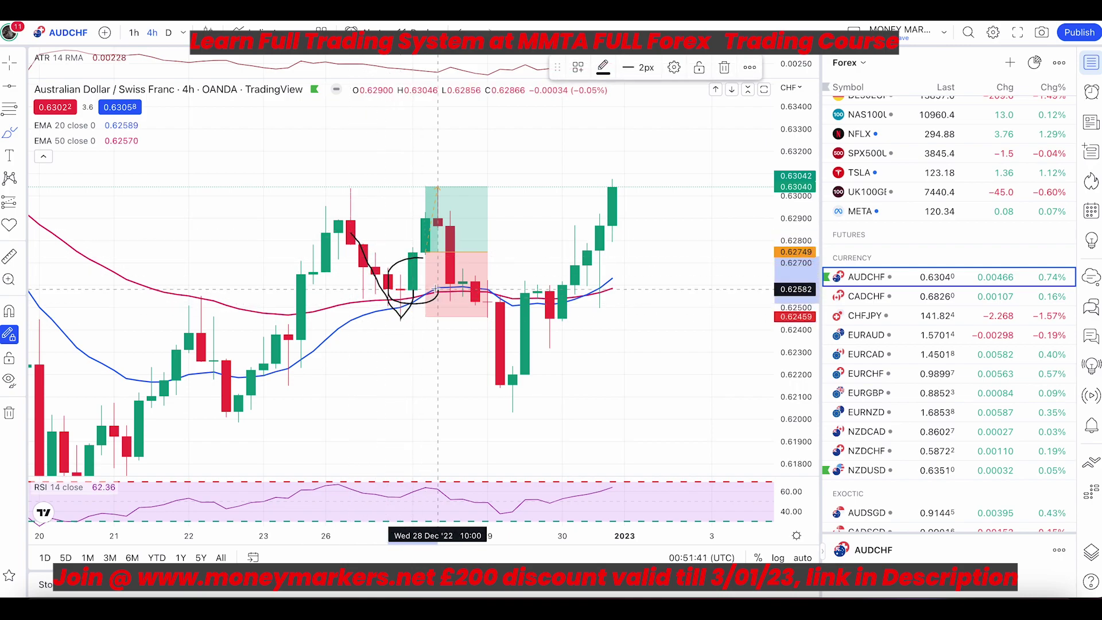
key("ctrl+z")
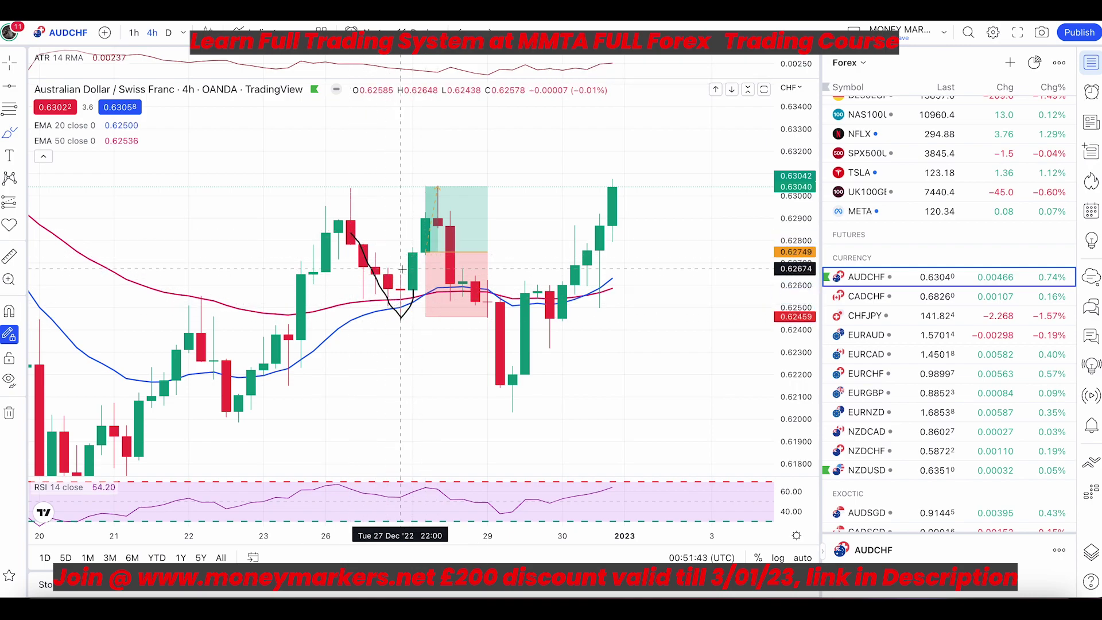
key("ctrl+z")
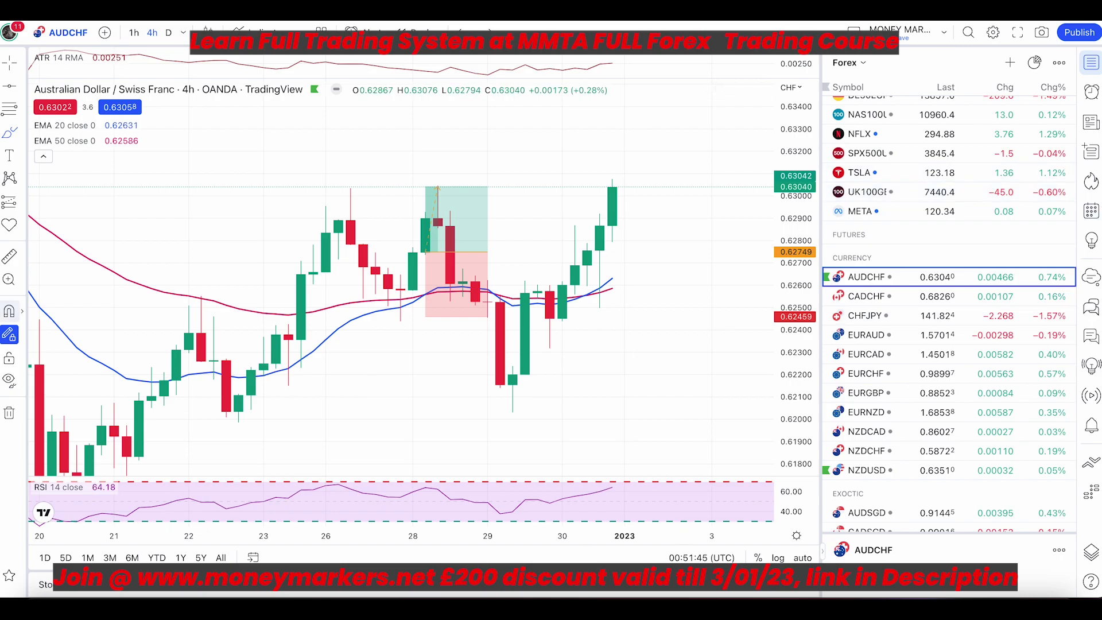
- Draw further brush strokes around the AUDCHF pullback and the long-position entry, and undo them
left_click_drag(317, 260, 438, 307)
mouse_move(426, 262)
left_mouse_down()
mouse_move(388, 253)
mouse_move(376, 302)
mouse_move(426, 269)
left_mouse_up()
key("ctrl+z")
key("ctrl+z")
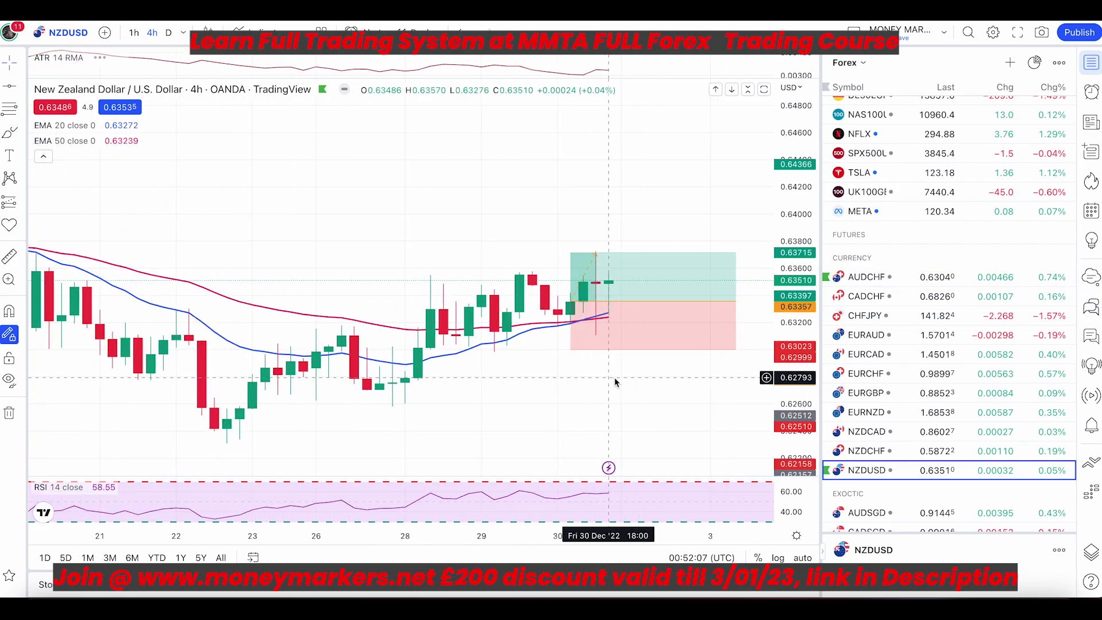
- On the NZDUSD chart, circle the 30 December pullback candles at the EMA lines with the Brush, and undo the circle
right_click(614, 377)
left_click_drag(531, 400, 386, 404)
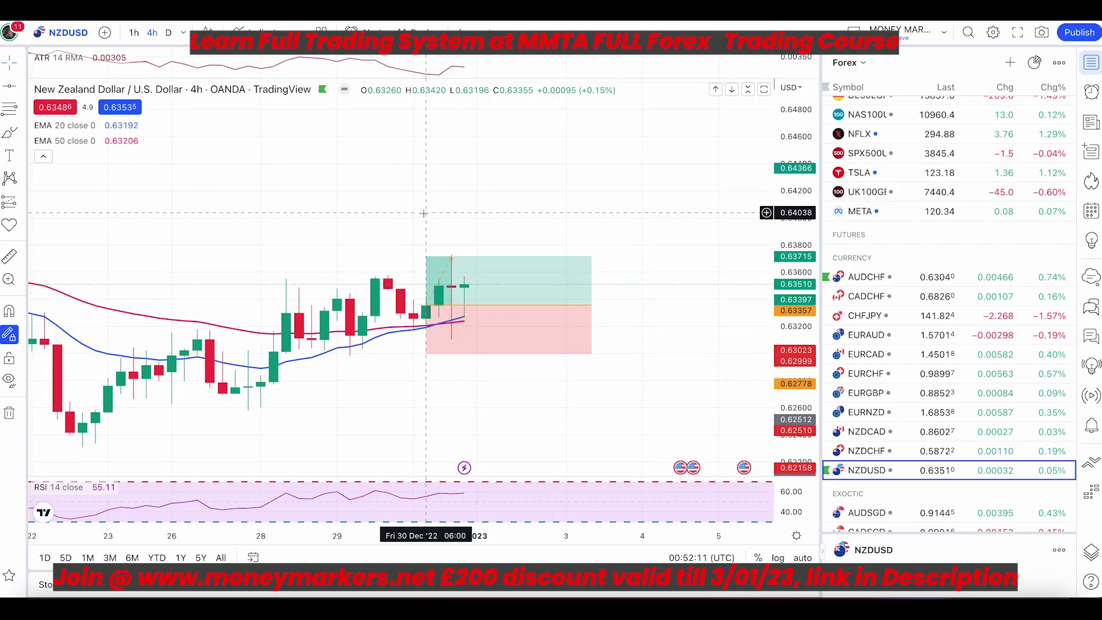
left_click(9, 132)
mouse_move(451, 298)
left_mouse_down()
mouse_move(413, 330)
mouse_move(414, 302)
left_mouse_up()
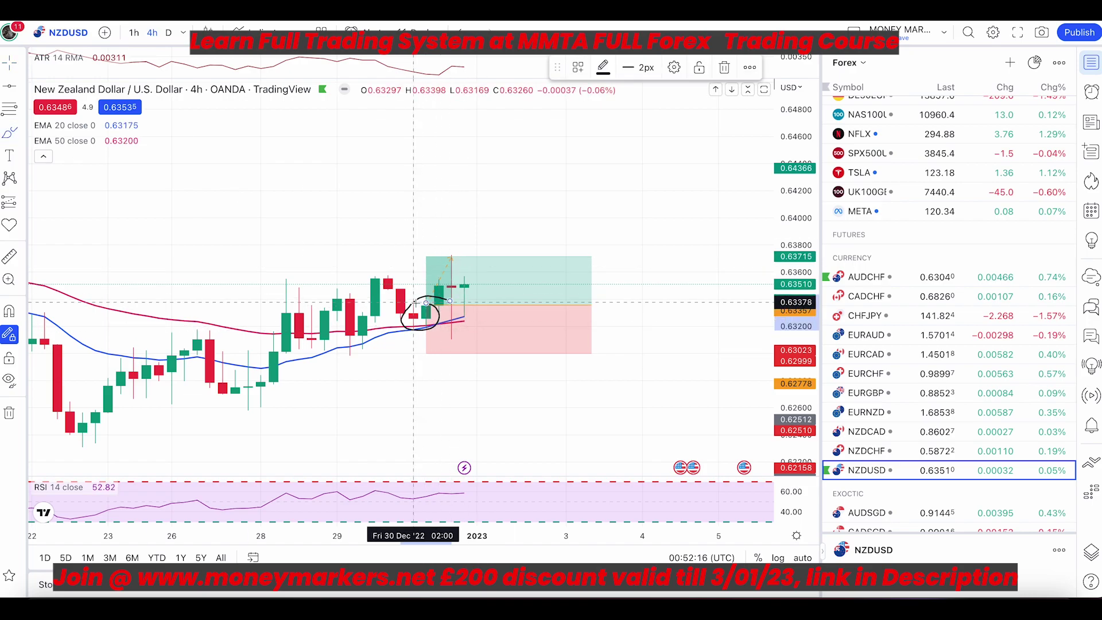
key("ctrl+z")
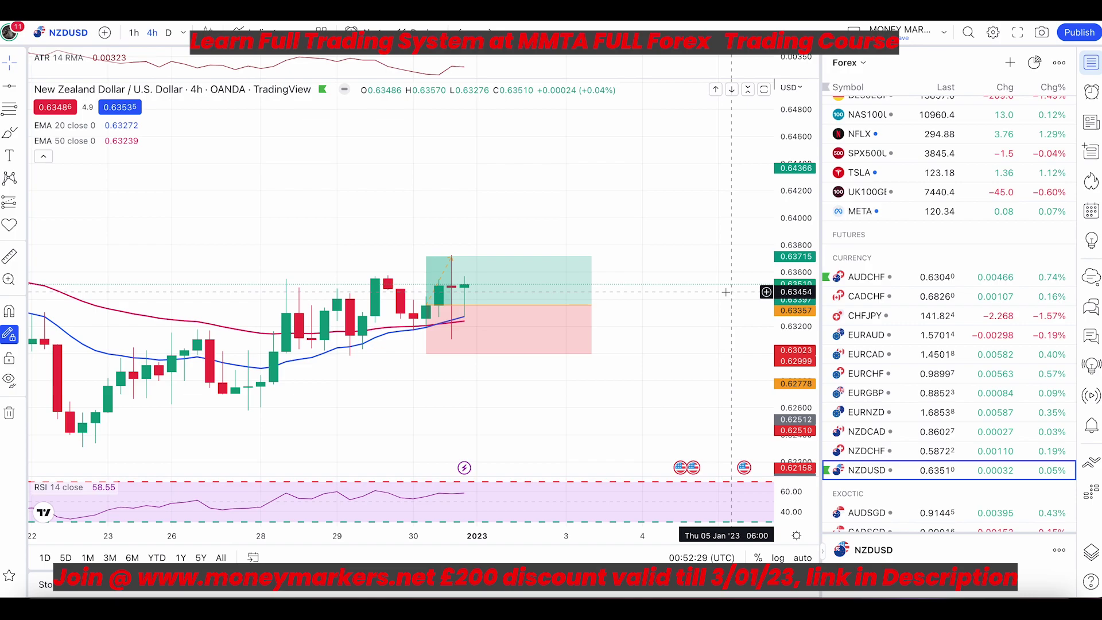
- Circle the NZDUSD entry candles beside the long position again with a larger brush loop, and delete the loop
right_click(711, 270)
left_click(708, 269)
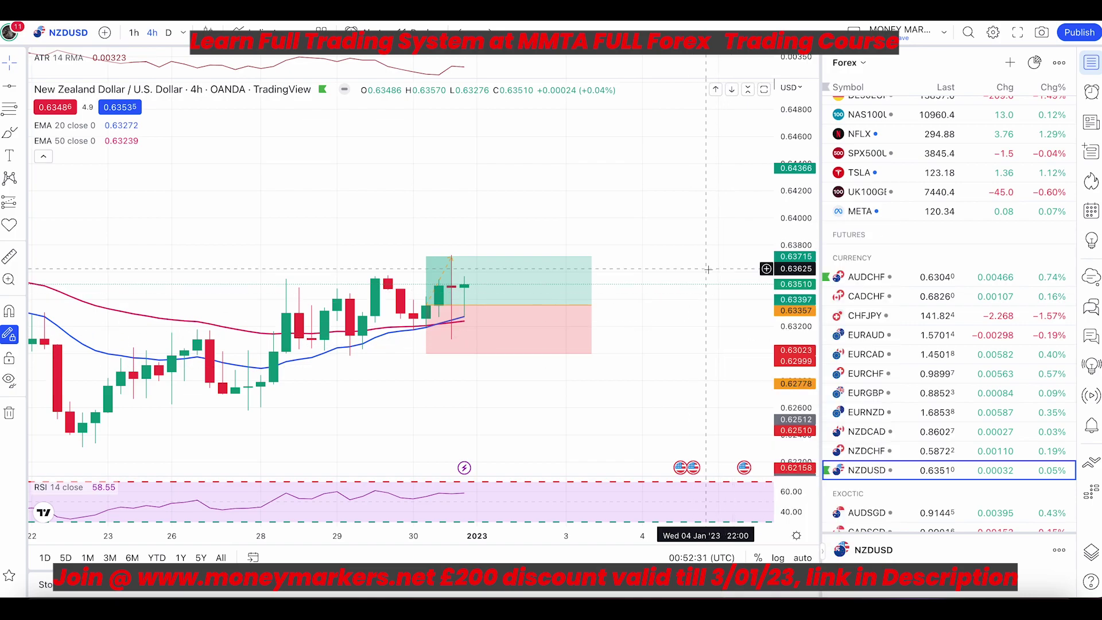
left_click_drag(705, 285, 705, 250)
left_click_drag(800, 305, 802, 275)
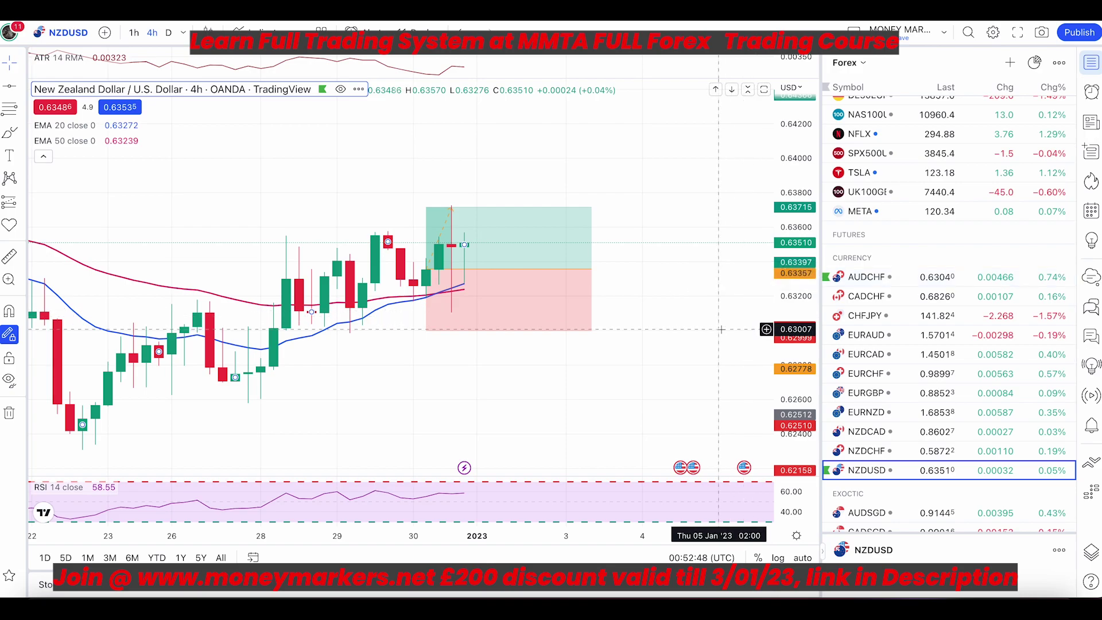
scroll(261, 303, "down", 2)
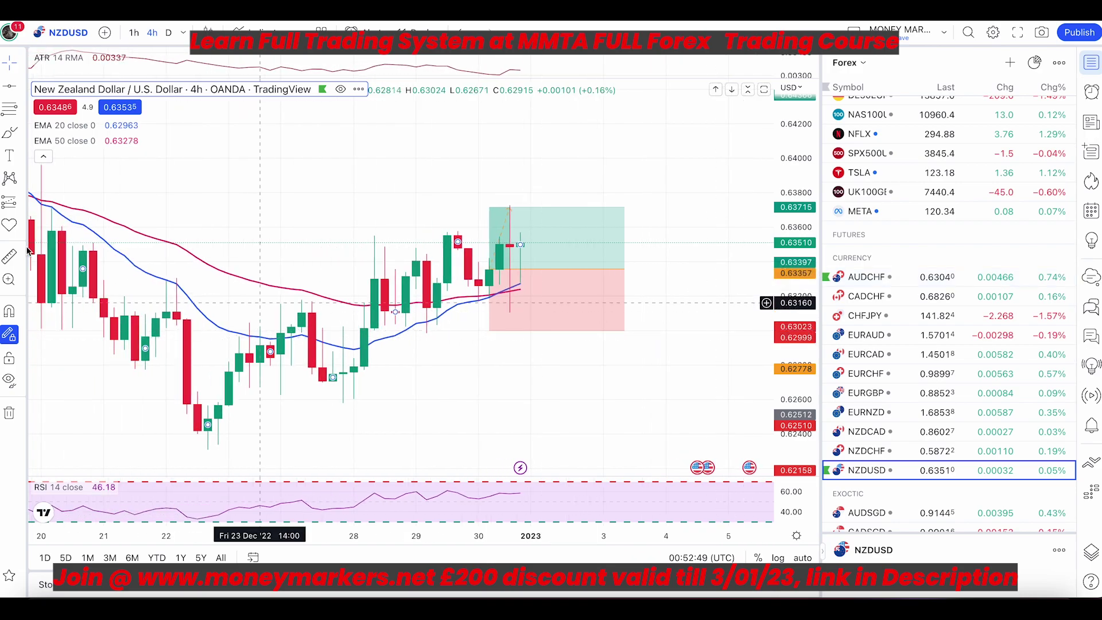
left_click(6, 138)
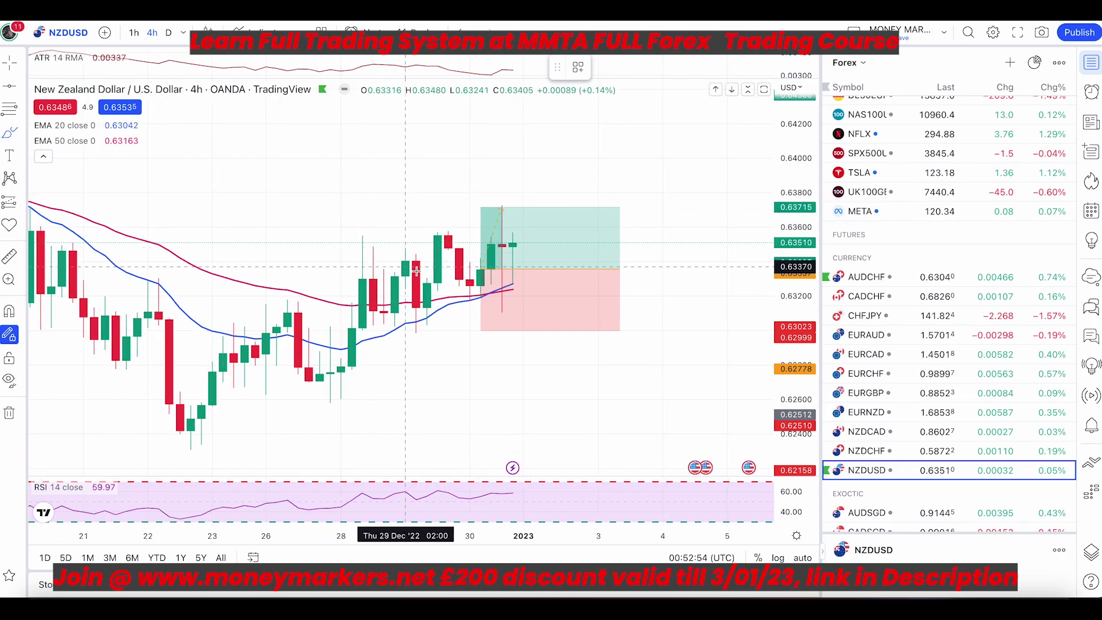
left_click_drag(488, 261, 452, 309)
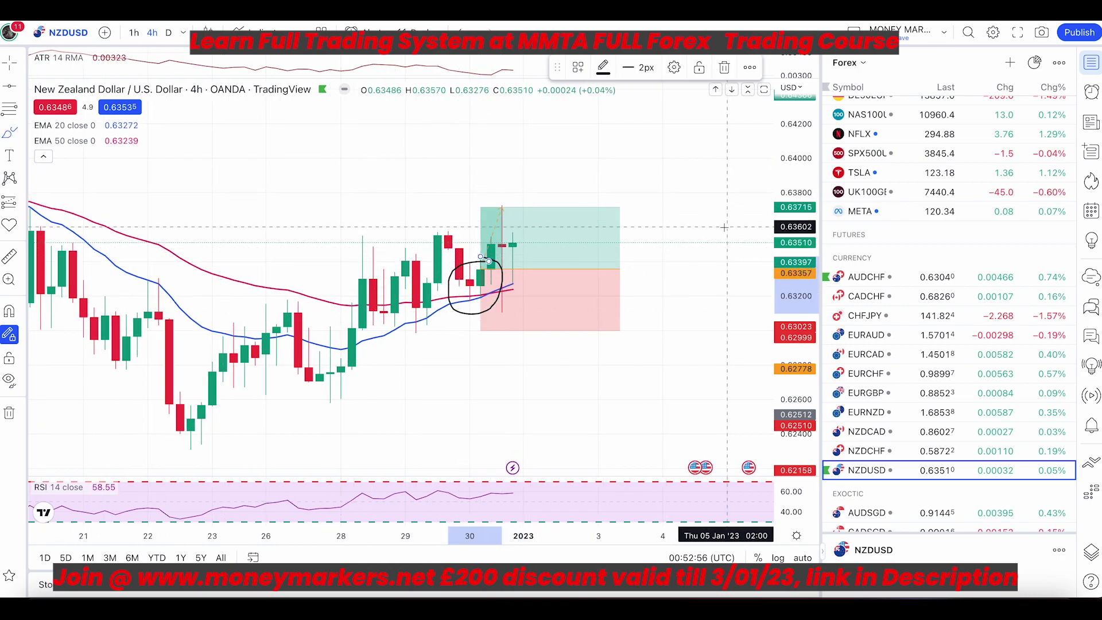
left_click(725, 67)
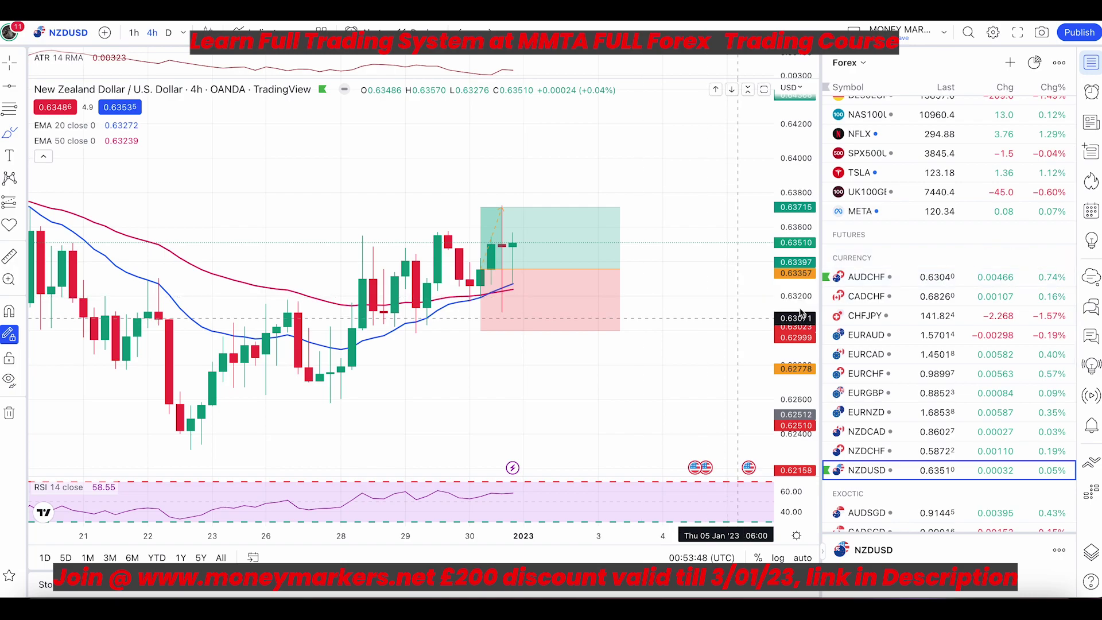
- Switch the watchlist to Forex|Commodities and show the XCUUSD copper chart with its red resistance zone
scroll(884, 395, "down", 4)
scroll(878, 229, "up", 3)
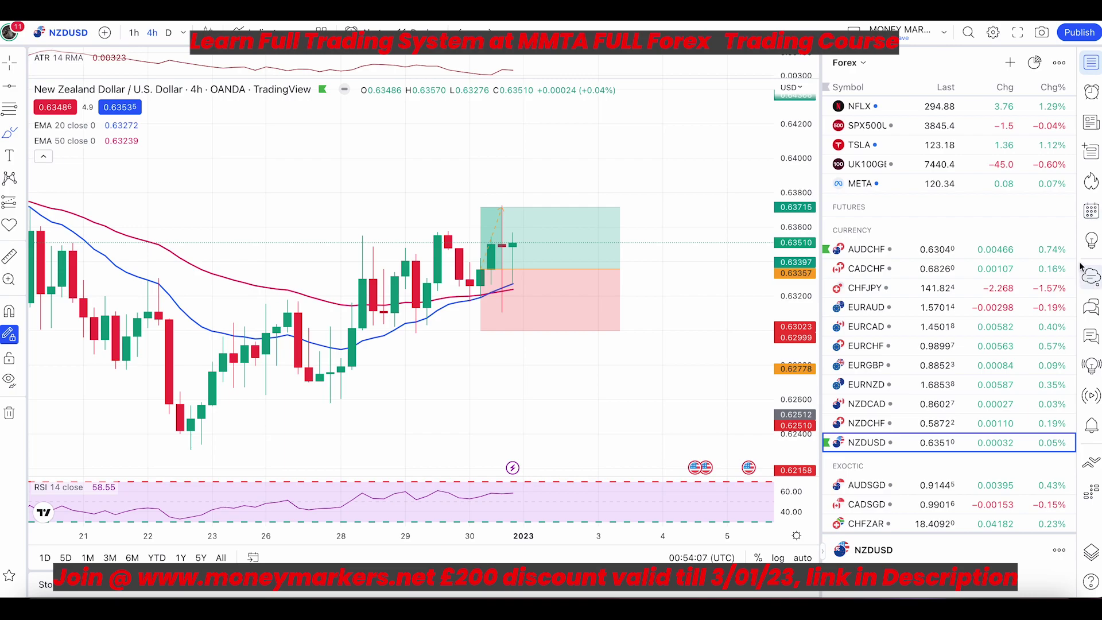
left_click(858, 65)
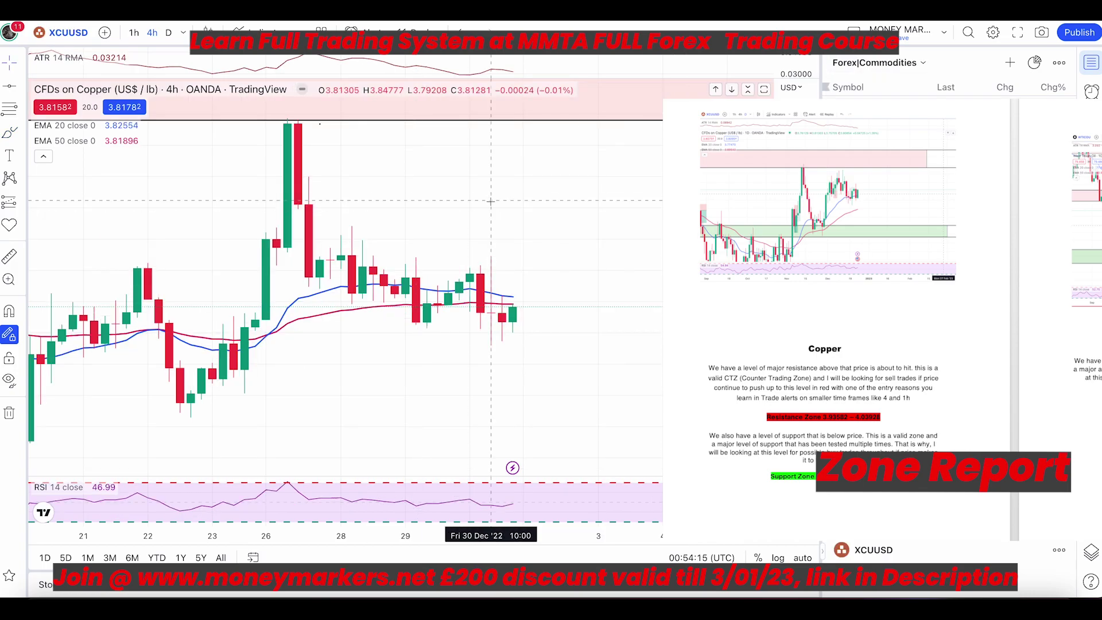
scroll(517, 230, "down", 5)
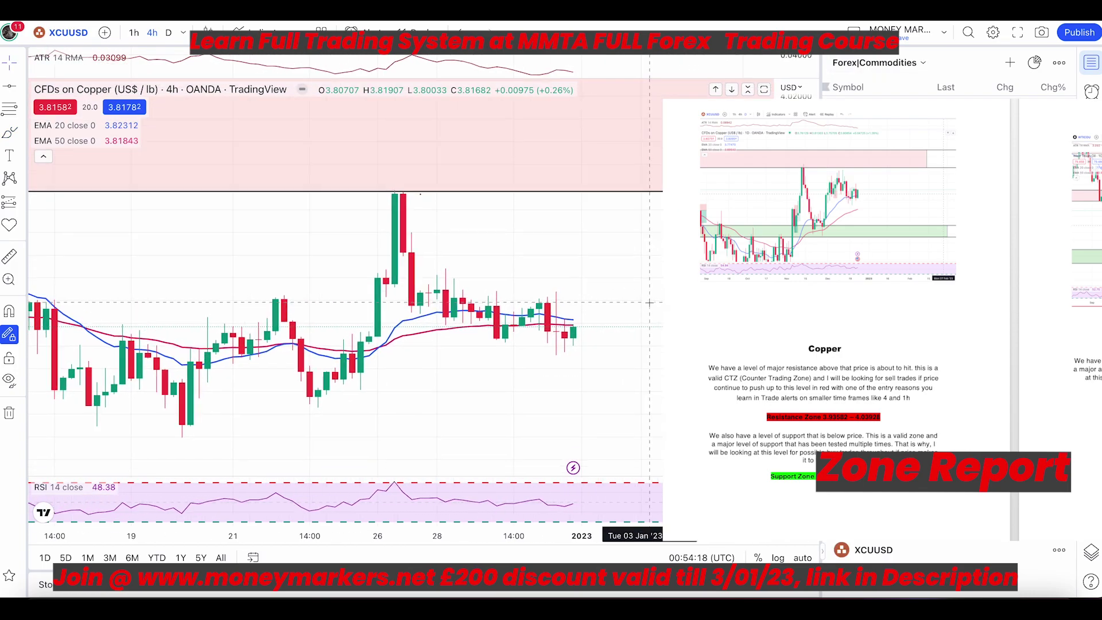
- Trace copper's decline with the Brush from the red resistance zone down to the 30 December candles
left_click(9, 133)
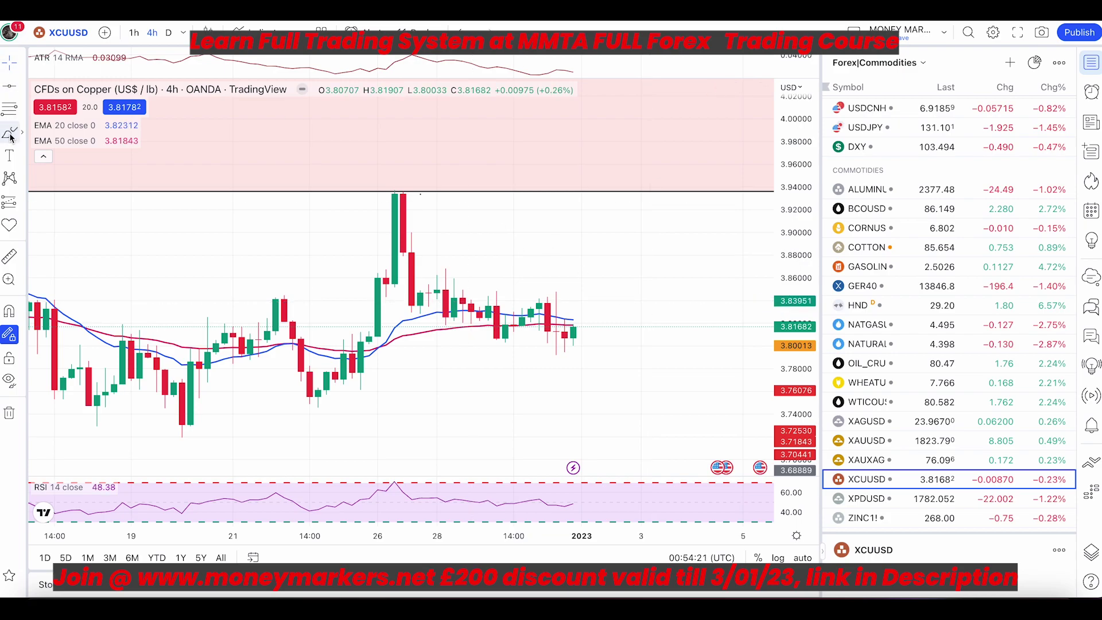
mouse_move(411, 188)
left_mouse_down()
mouse_move(370, 198)
mouse_move(386, 189)
mouse_move(564, 343)
left_mouse_up()
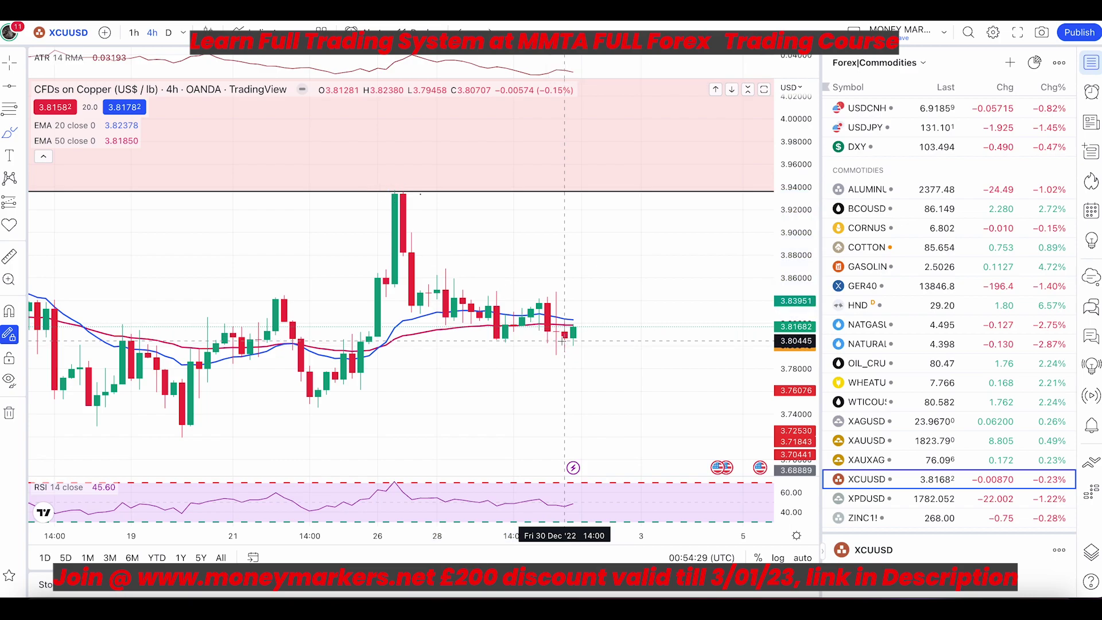
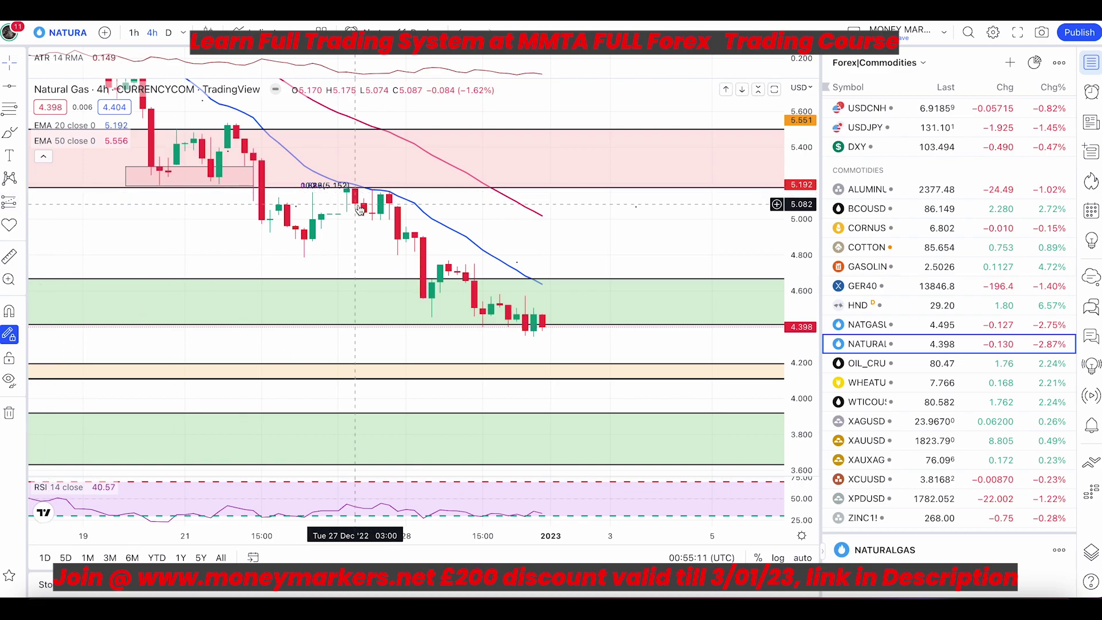
- Trace the EURNZD fall from the 23 December candles at the red zone's upper edge through the short position with the Brush
left_click_drag(584, 215, 610, 230)
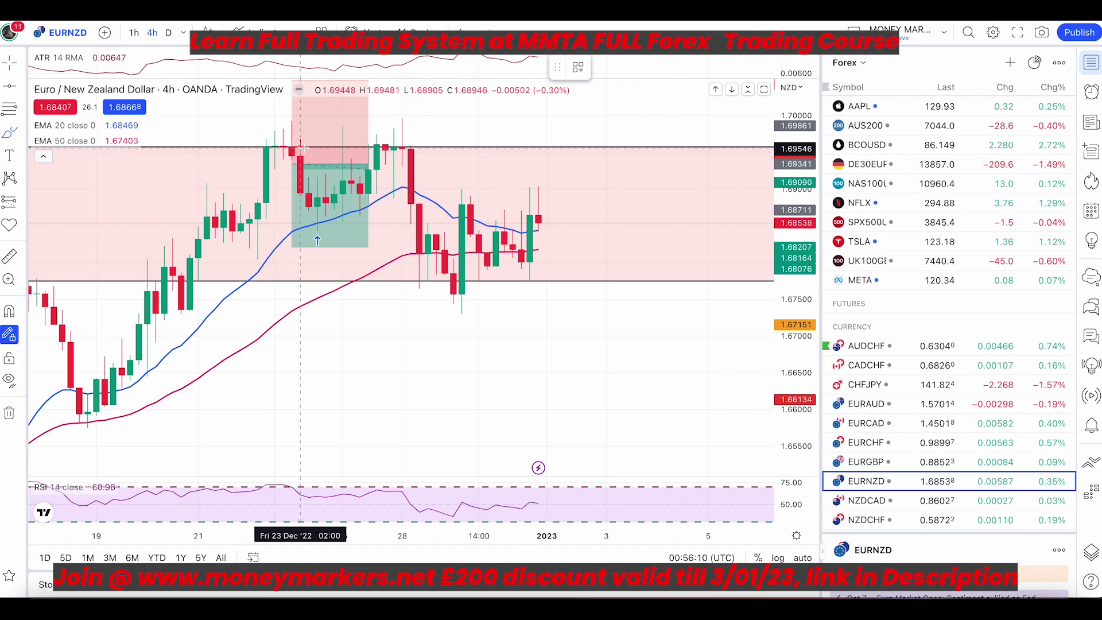
mouse_move(303, 148)
left_mouse_down()
mouse_move(264, 144)
mouse_move(276, 168)
mouse_move(305, 161)
mouse_move(402, 271)
left_mouse_up()
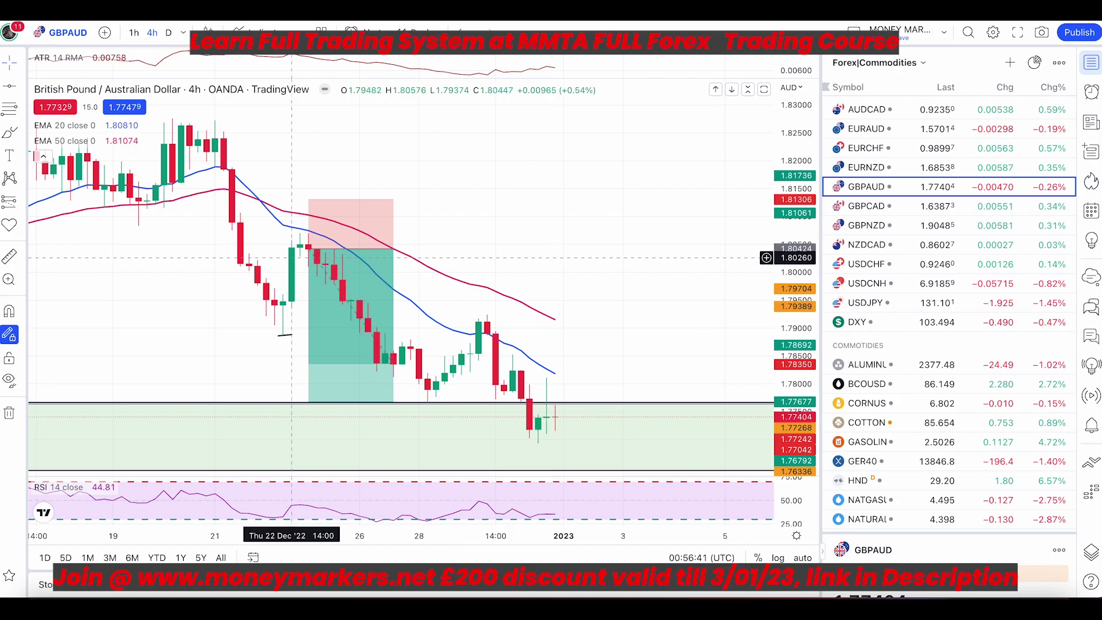
- On the GBPAUD chart, circle the 22 December pullback candles at the 20 EMA and trace the decline to the green zone with the Brush
left_click(9, 134)
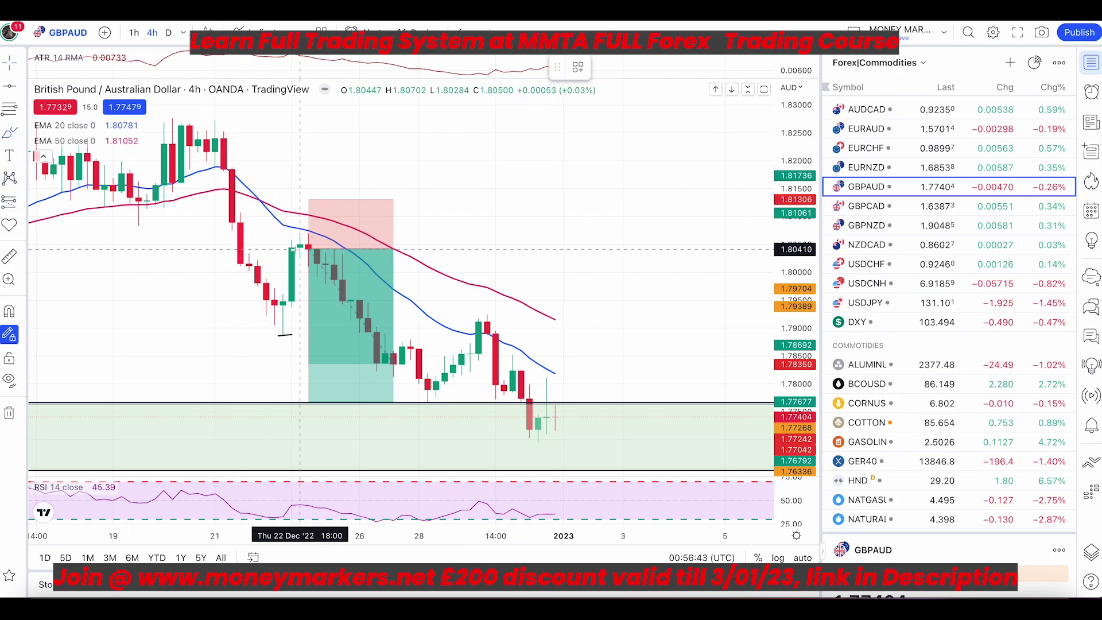
mouse_move(307, 233)
left_mouse_down()
mouse_move(275, 236)
mouse_move(335, 256)
left_mouse_up()
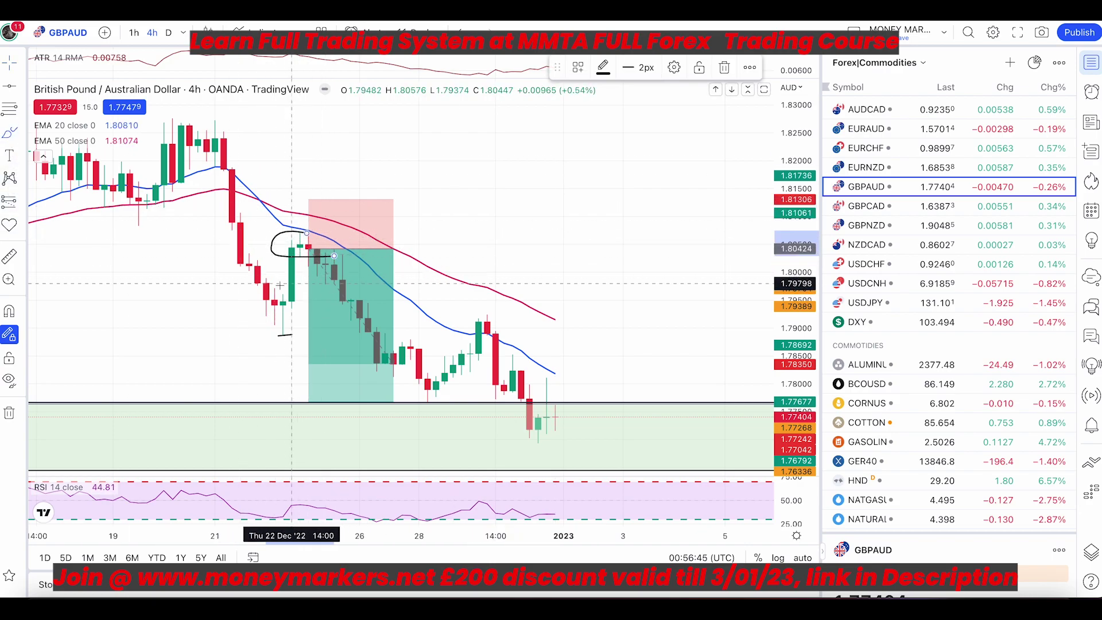
mouse_move(261, 292)
left_mouse_down()
mouse_move(342, 289)
mouse_move(337, 310)
mouse_move(512, 420)
left_mouse_up()
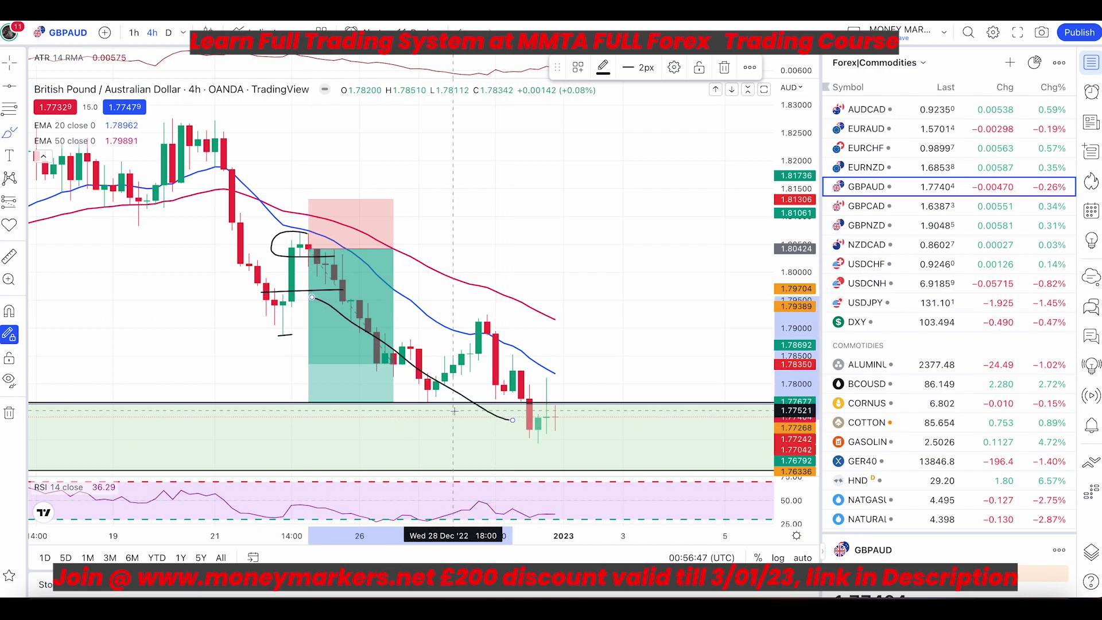
- Draw a Brush line along the late December GBPAUD lows above the green zone, and undo it together with the decline trace
left_click_drag(369, 394, 603, 384)
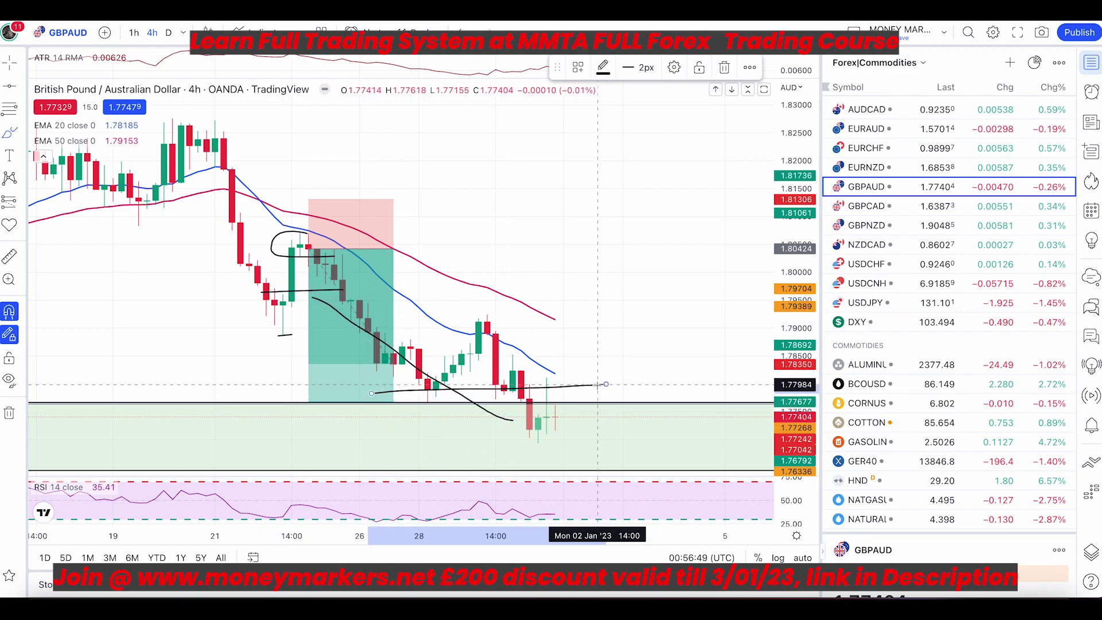
key("ctrl+z")
left_click_drag(426, 371, 376, 395)
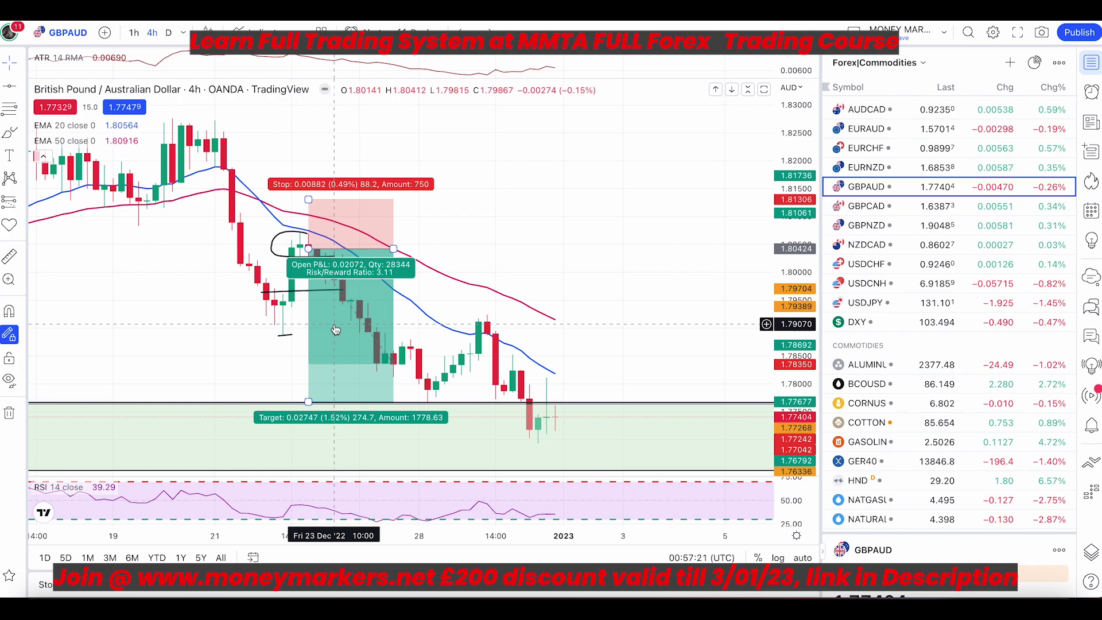
left_click_drag(526, 255, 533, 239)
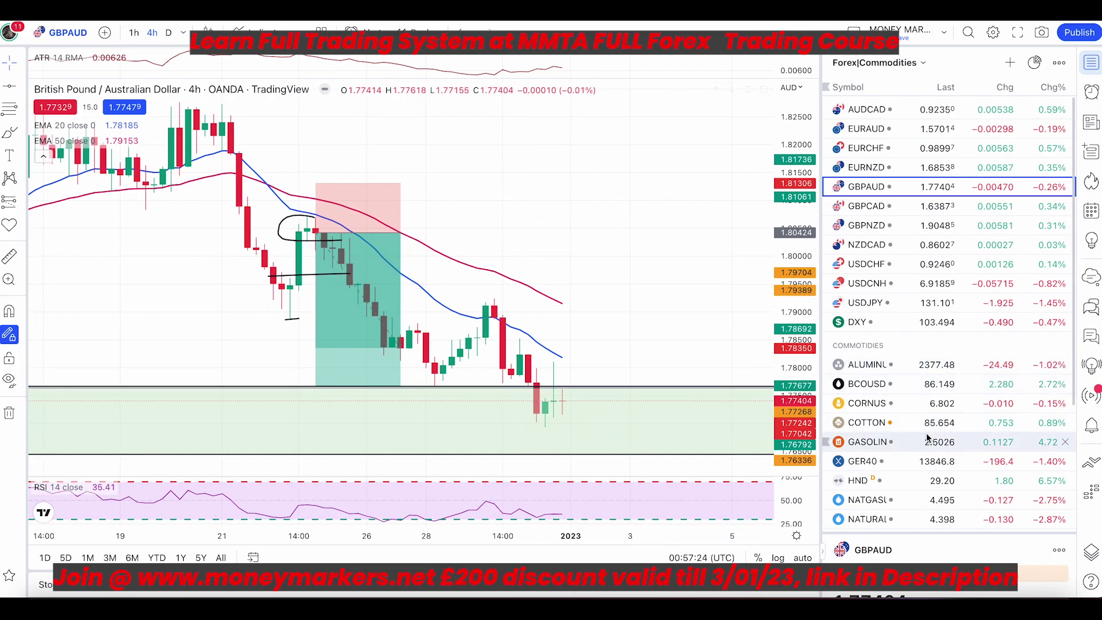
- Show the NATURALGAS chart from the Forex|Commodities watchlist with its green and orange zones and room beyond the latest candles
scroll(909, 442, "down", 1)
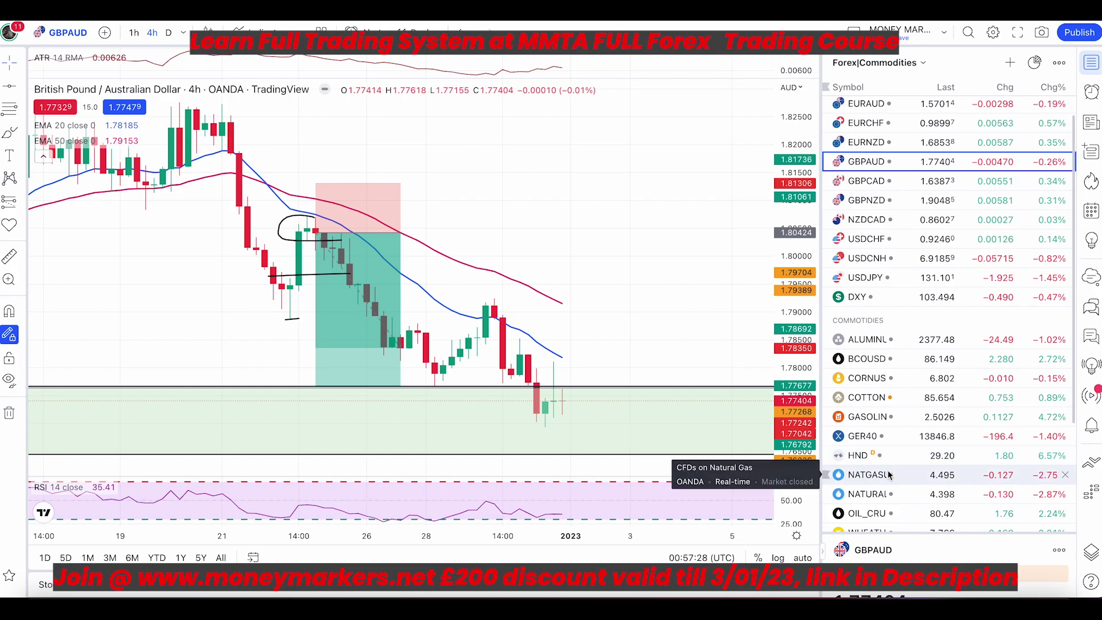
left_click(878, 495)
left_click_drag(652, 354, 545, 337)
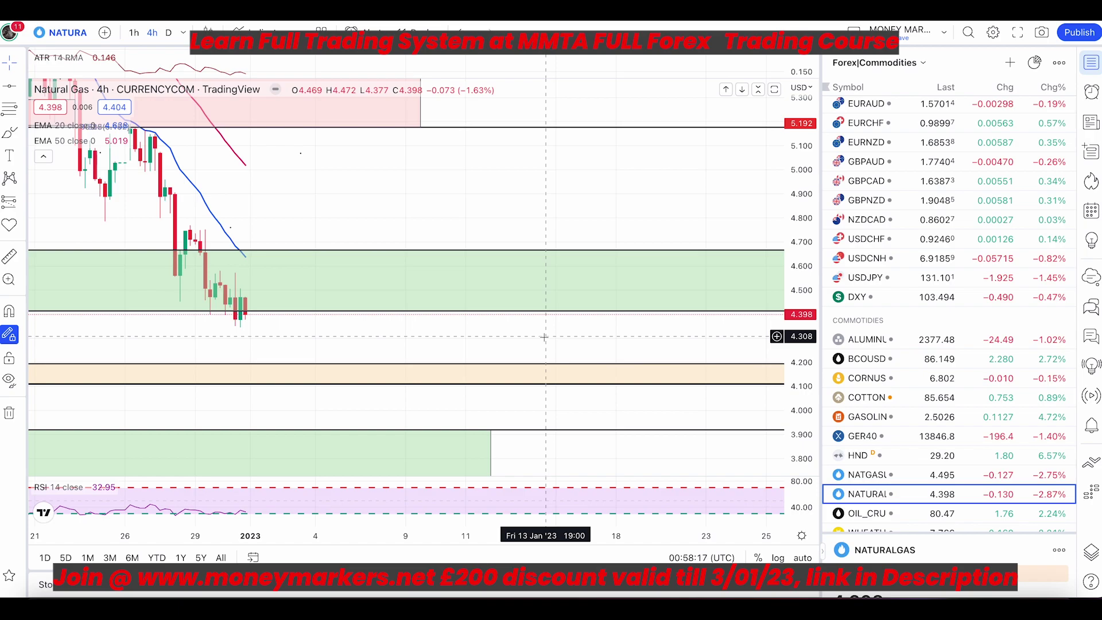
- Mark the latest natural gas candles at the upper green zone's lower edge with small Brush strokes, and undo the marks
left_click(14, 138)
left_click_drag(239, 315, 231, 317)
mouse_move(166, 198)
left_mouse_down()
mouse_move(178, 241)
mouse_move(255, 311)
left_mouse_up()
key("super+z")
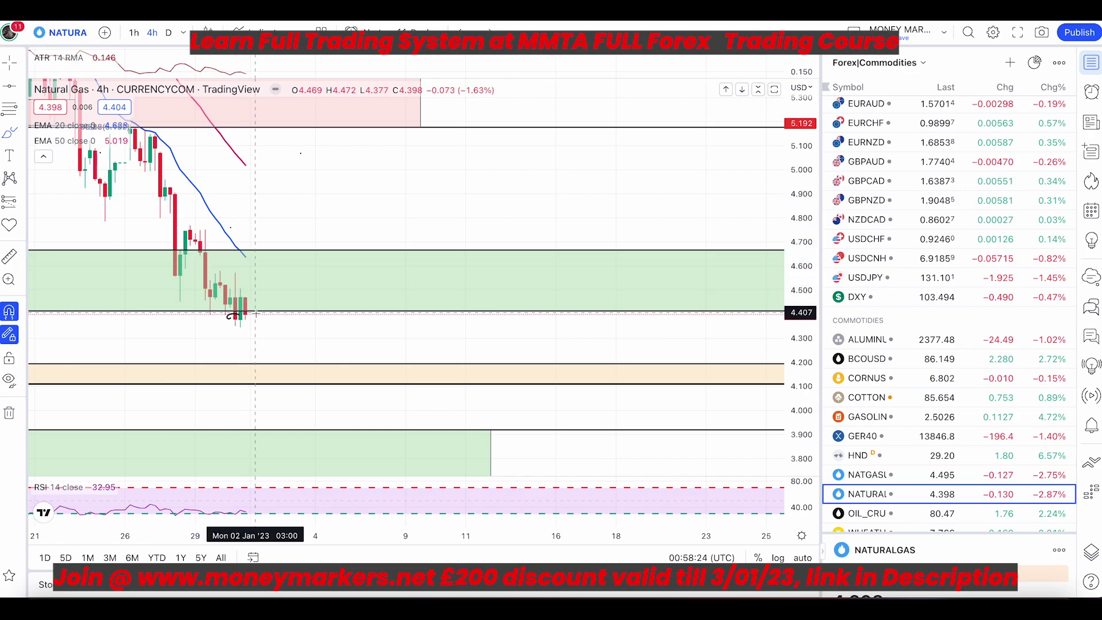
key("super+z")
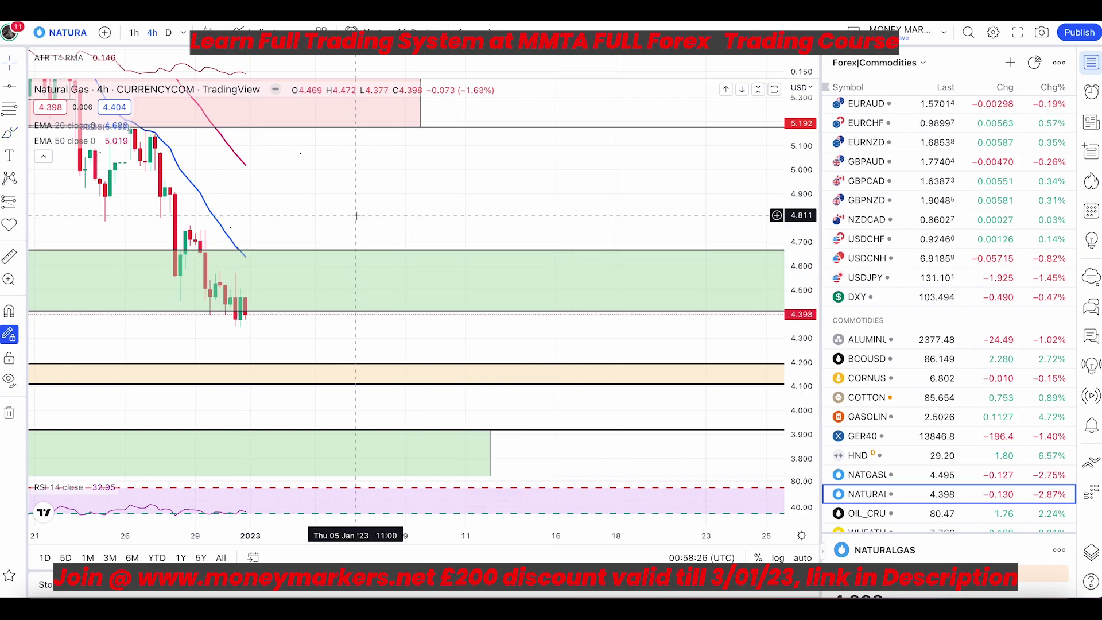
- Circle the latest natural gas candles straddling the upper green zone's lower boundary with the Brush, and undo the circle
left_click_drag(363, 216, 508, 236)
left_click_drag(814, 287, 793, 335)
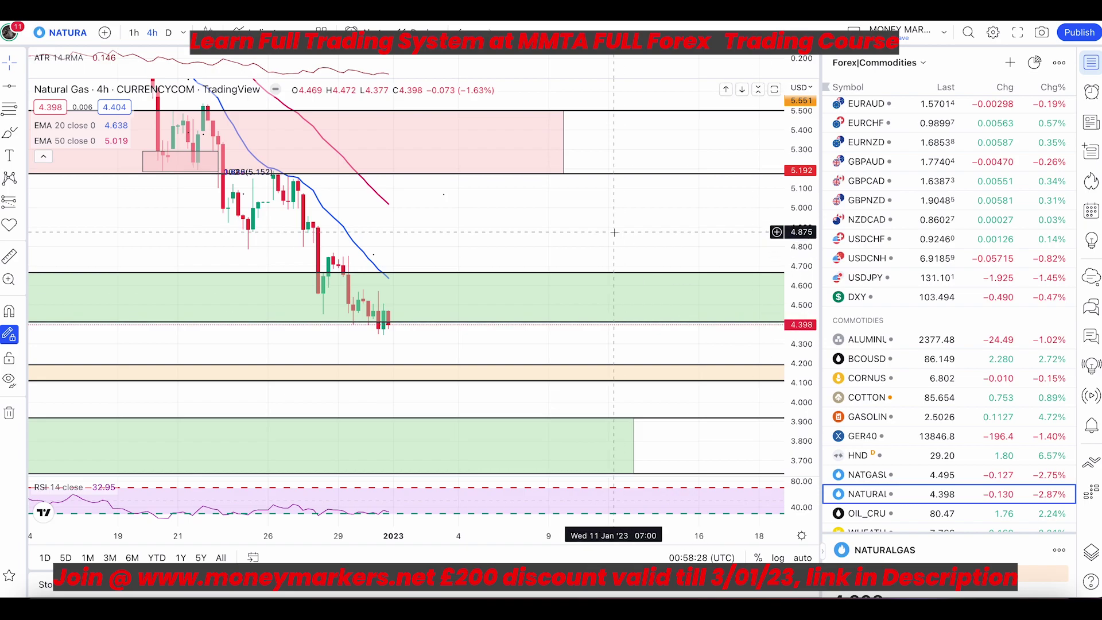
left_click(10, 132)
mouse_move(368, 319)
left_mouse_down()
mouse_move(345, 320)
mouse_move(400, 322)
mouse_move(358, 335)
mouse_move(370, 307)
mouse_move(341, 324)
mouse_move(372, 309)
left_mouse_up()
key("ctrl+z")
scroll(398, 333, "up", 1)
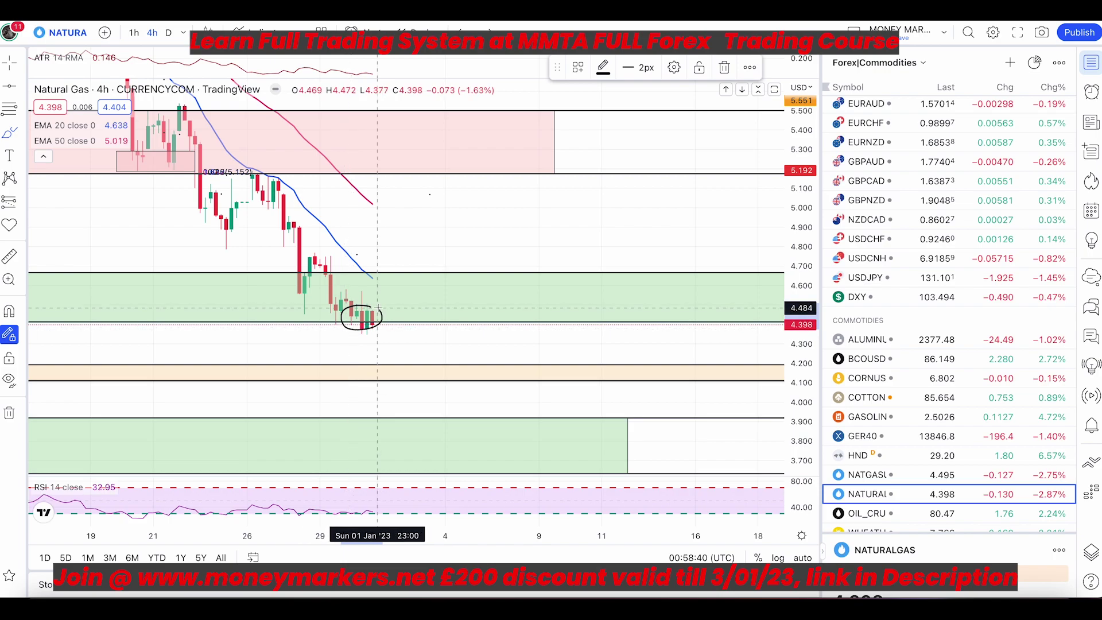
key("ctrl+z")
key("ctrl+z")
- Underline the latest natural gas lows with the Brush and sketch a rising path back into the green zone to about 4.46
left_click_drag(810, 384, 806, 252)
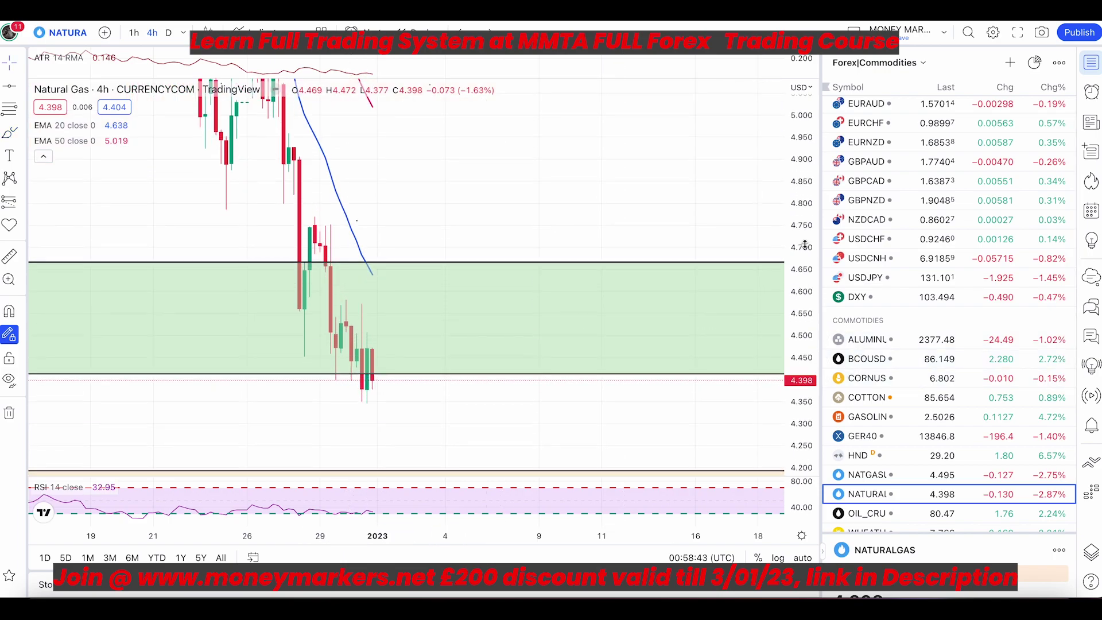
scroll(714, 208, "up", 3)
right_click(708, 201)
left_click_drag(569, 215, 655, 167)
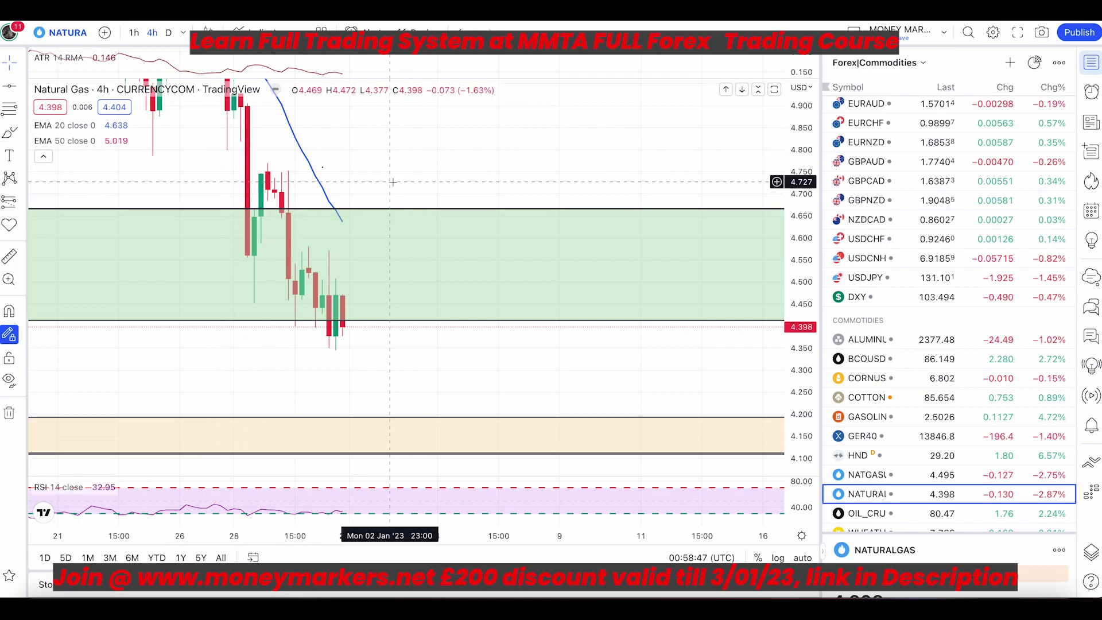
left_click_drag(391, 182, 448, 177)
left_click(9, 132)
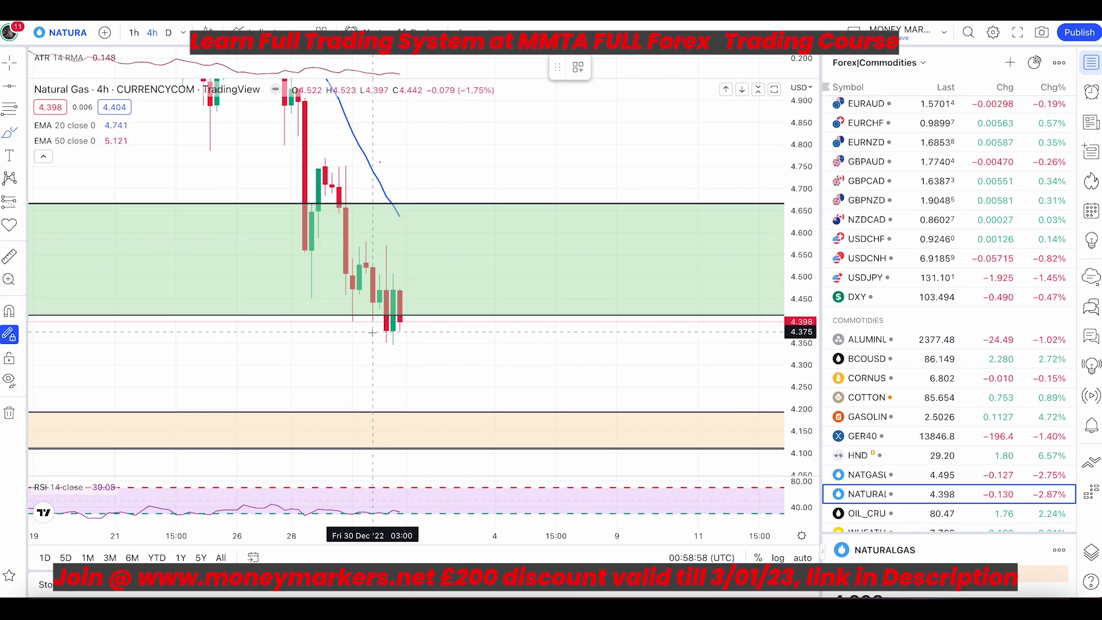
mouse_move(374, 331)
left_mouse_down()
mouse_move(400, 362)
mouse_move(475, 294)
left_mouse_up()
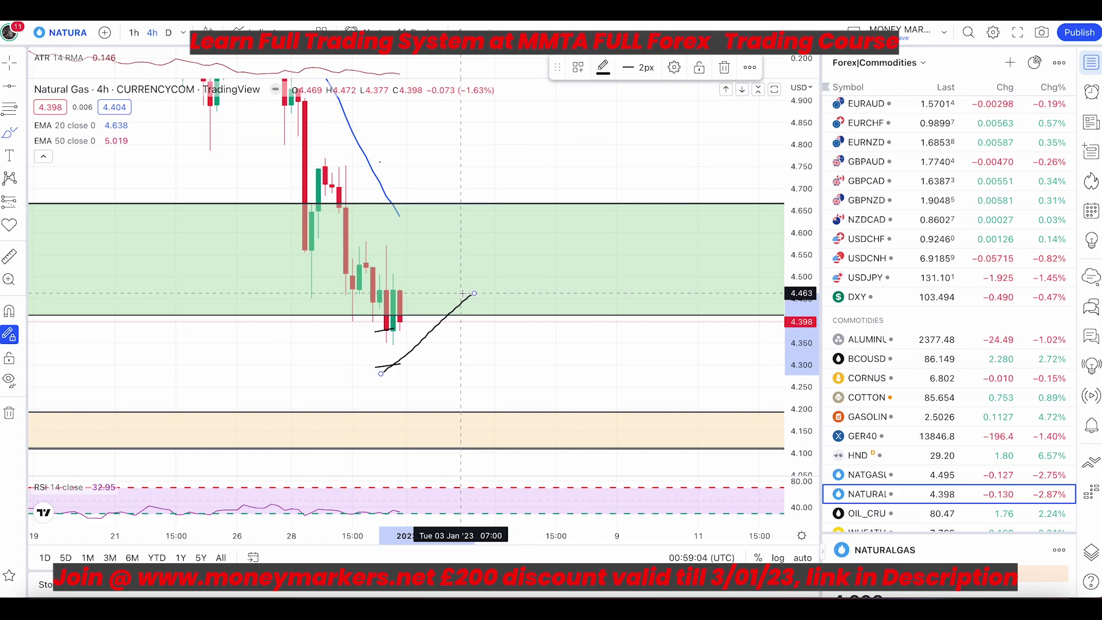
- Sketch a falling path from the latest candles towards the orange zone with the Brush, and undo the strokes
left_click_drag(463, 295, 482, 362)
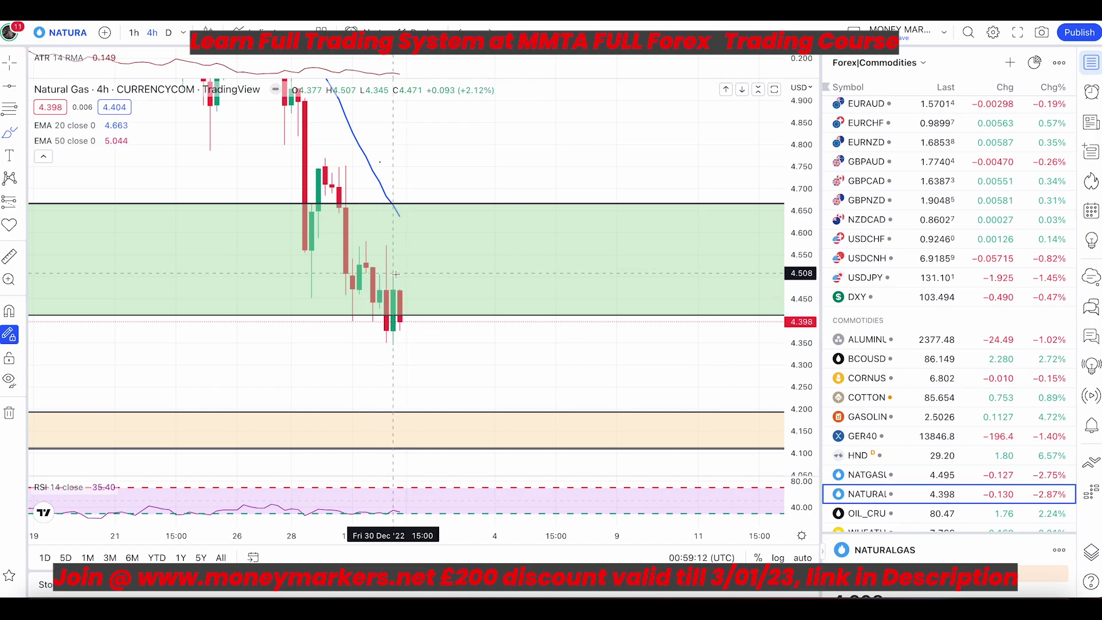
mouse_move(386, 303)
left_mouse_down()
mouse_move(420, 221)
mouse_move(501, 377)
left_mouse_up()
key("ctrl+z")
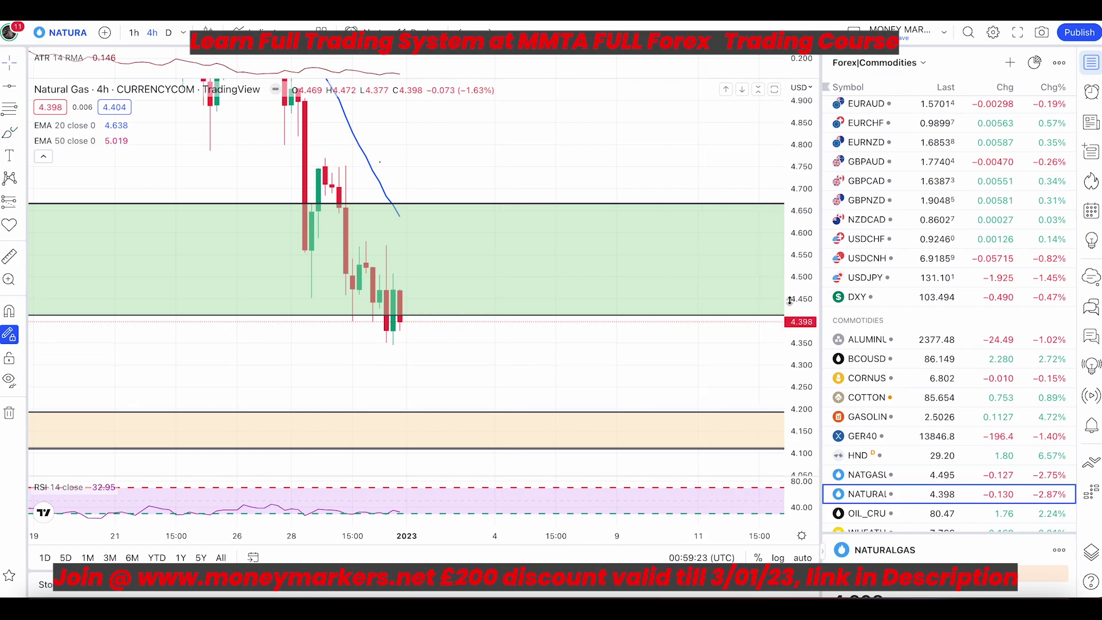
- Draw a Brush stroke along the lower green support zone beneath the orange zone, and undo the stroke
left_click_drag(804, 376, 804, 386)
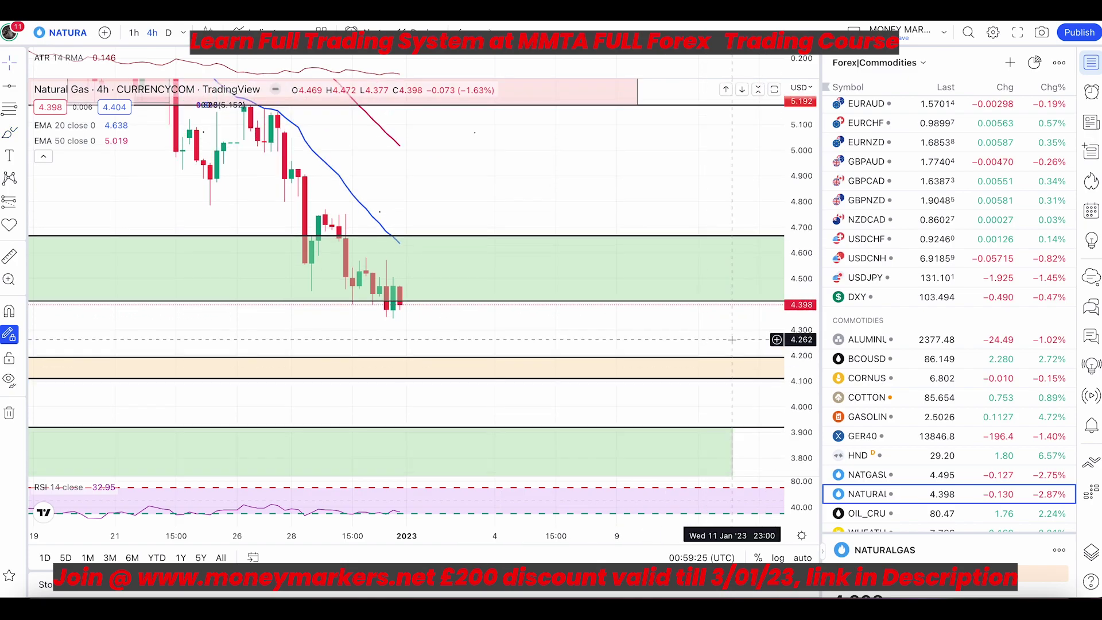
right_click(684, 316)
scroll(645, 324, "down", 3)
left_click_drag(643, 324, 603, 324)
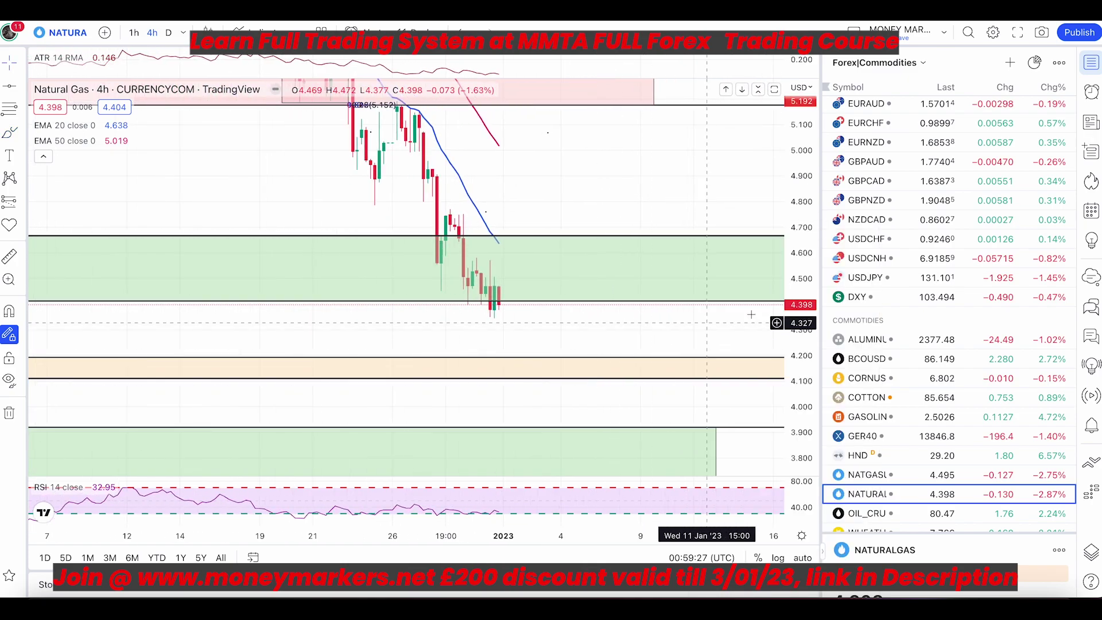
left_click_drag(809, 254, 802, 287)
scroll(739, 308, "right", 3)
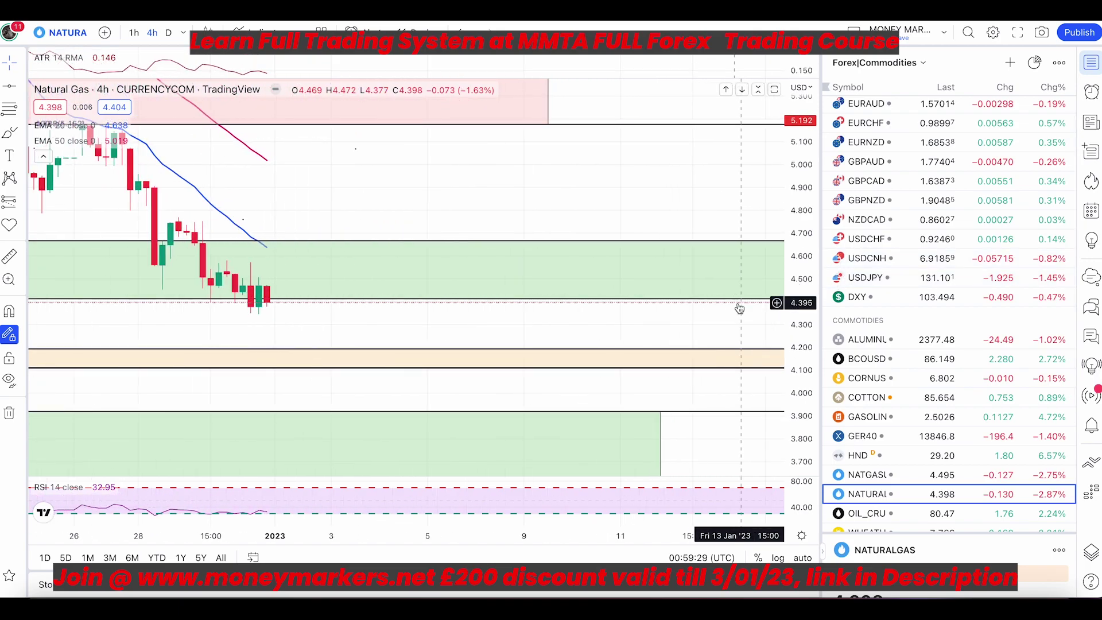
left_click(9, 133)
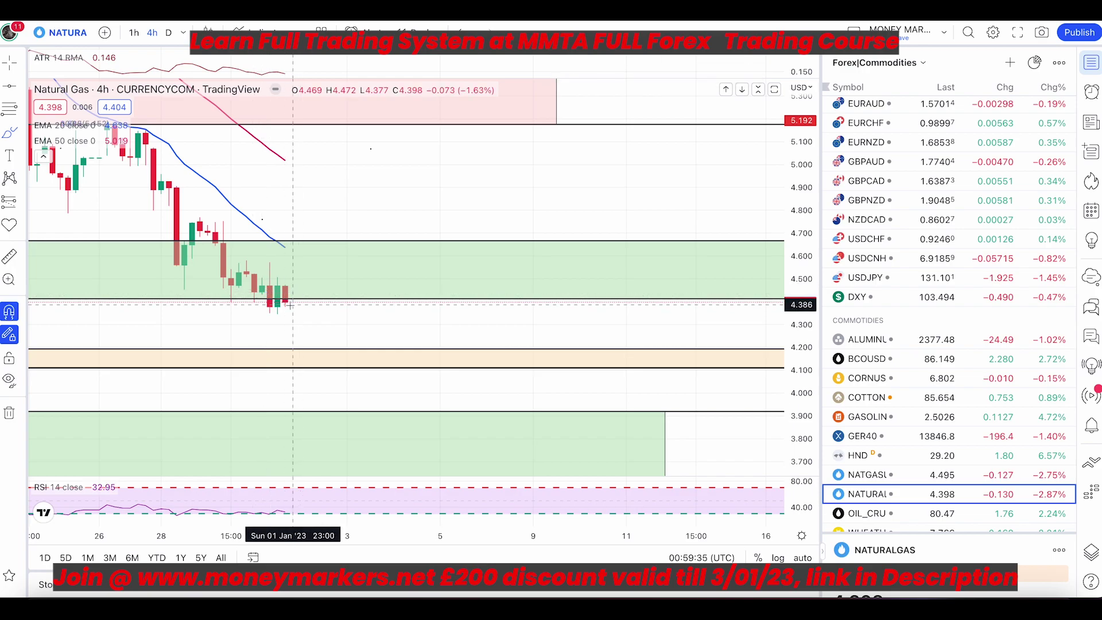
scroll(390, 390, "down", 1)
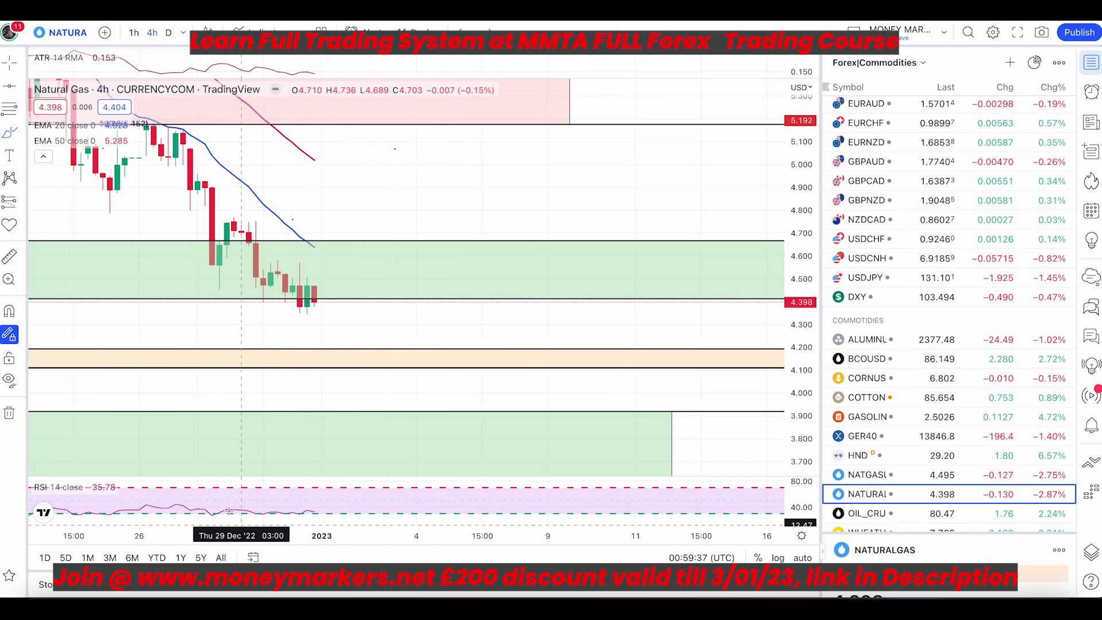
left_click_drag(218, 442, 527, 408)
key("super+z")
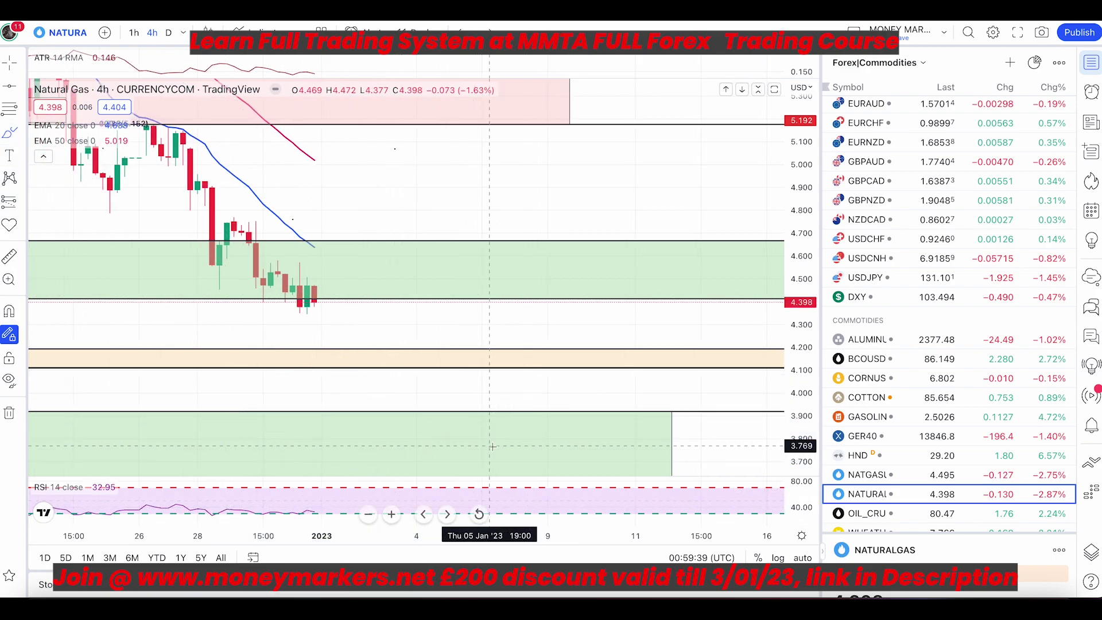
- Sketch a drop into the orange zone with a circled turning point and a rebound using the Brush, and undo the strokes
scroll(531, 322, "down", 2)
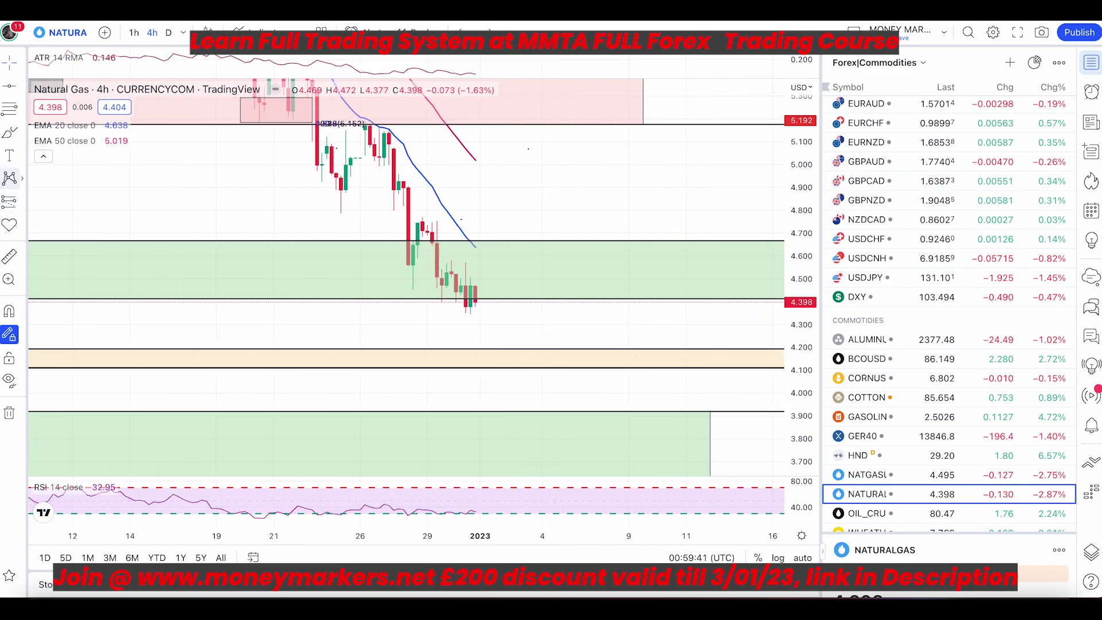
left_click(12, 135)
left_click(333, 366)
key("super+z")
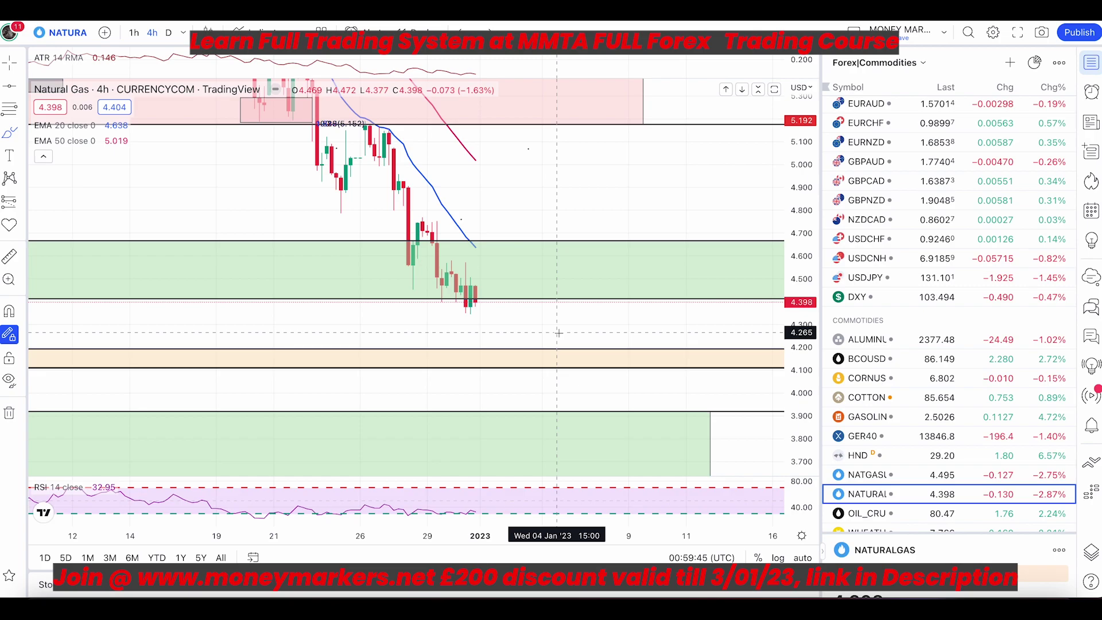
mouse_move(470, 307)
left_mouse_down()
mouse_move(514, 357)
mouse_move(522, 345)
mouse_move(522, 362)
mouse_move(567, 305)
mouse_move(600, 405)
left_mouse_up()
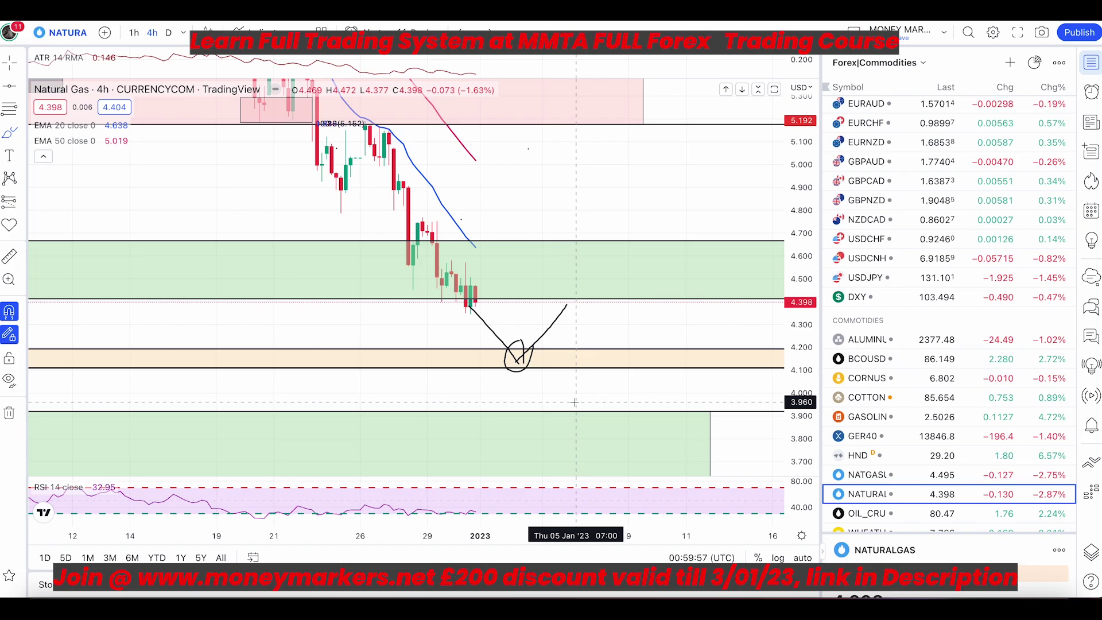
key("super+z")
key("super+z")
key("Escape")
- Go back to the February 2022 natural gas history and mark the price reactions inside the orange zone with two Brush hooks
scroll(626, 329, "down", 5)
left_click_drag(644, 333, 273, 345)
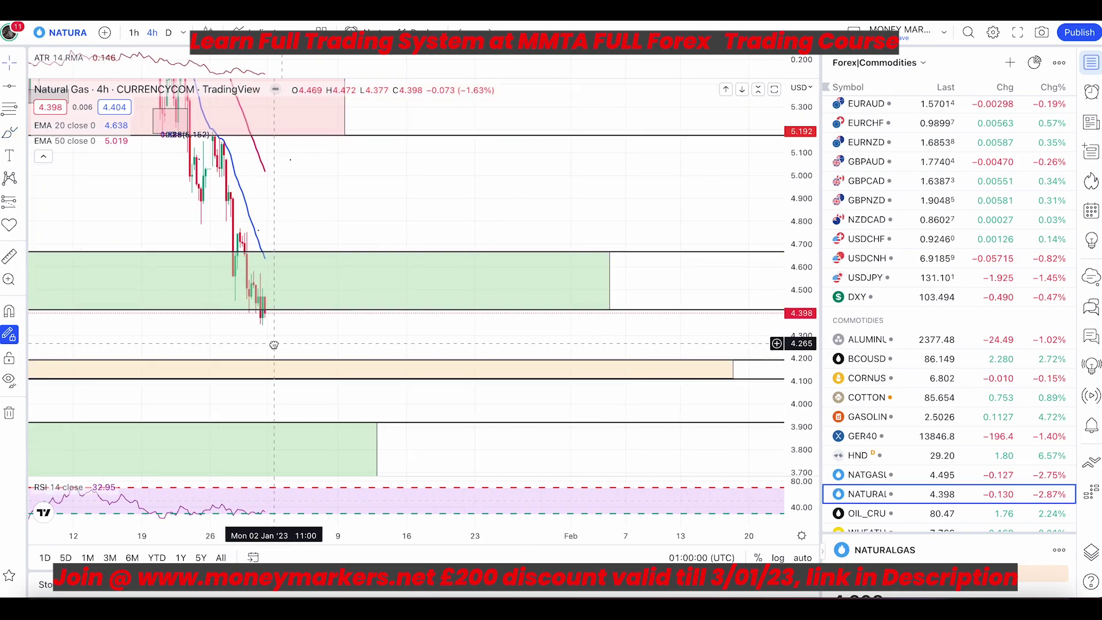
left_click(673, 367)
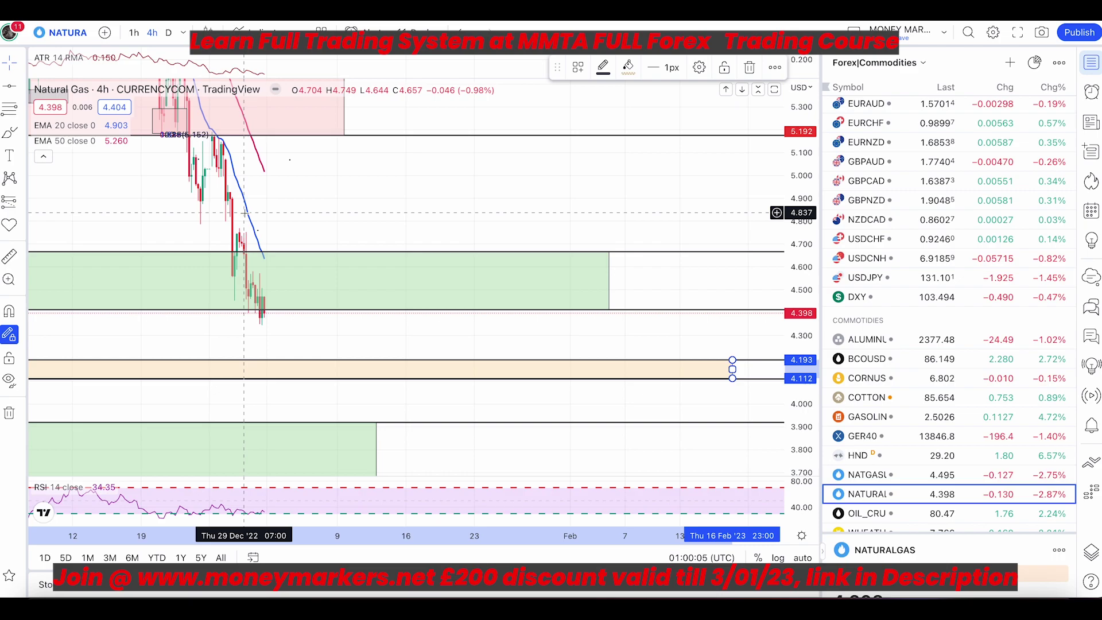
scroll(239, 254, "down", 5)
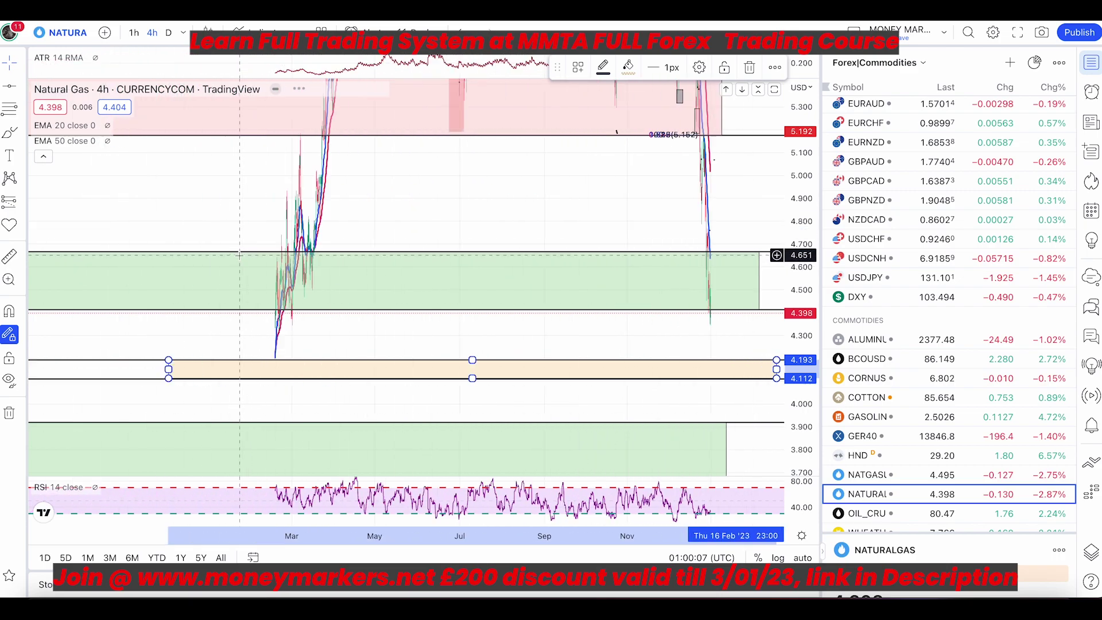
left_click(386, 339)
left_click_drag(354, 351, 755, 314)
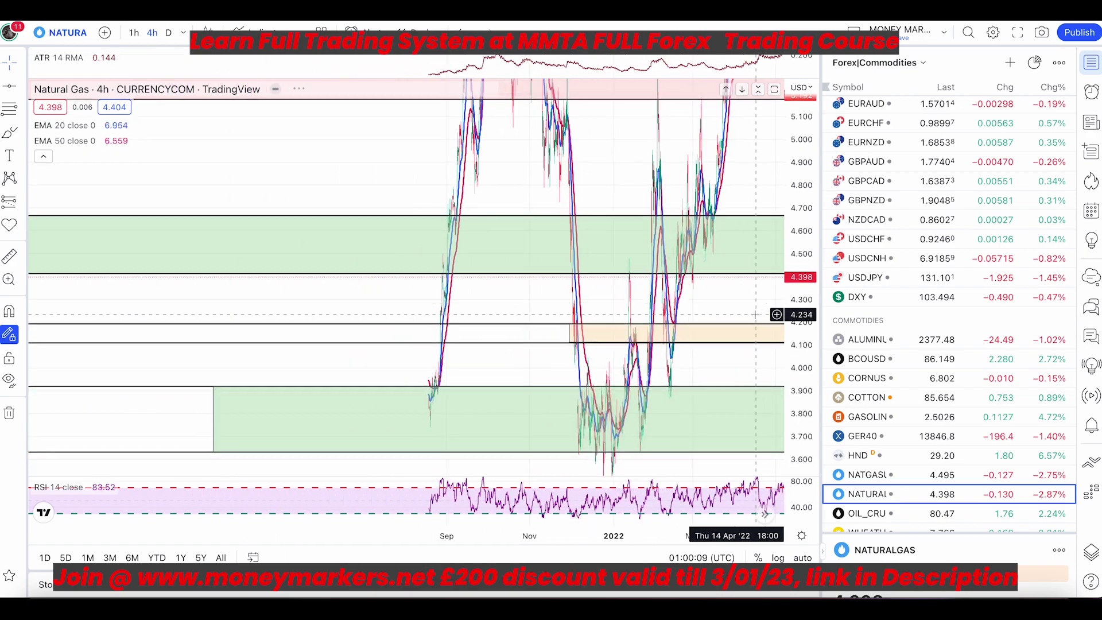
scroll(755, 314, "up", 10)
right_click(598, 312)
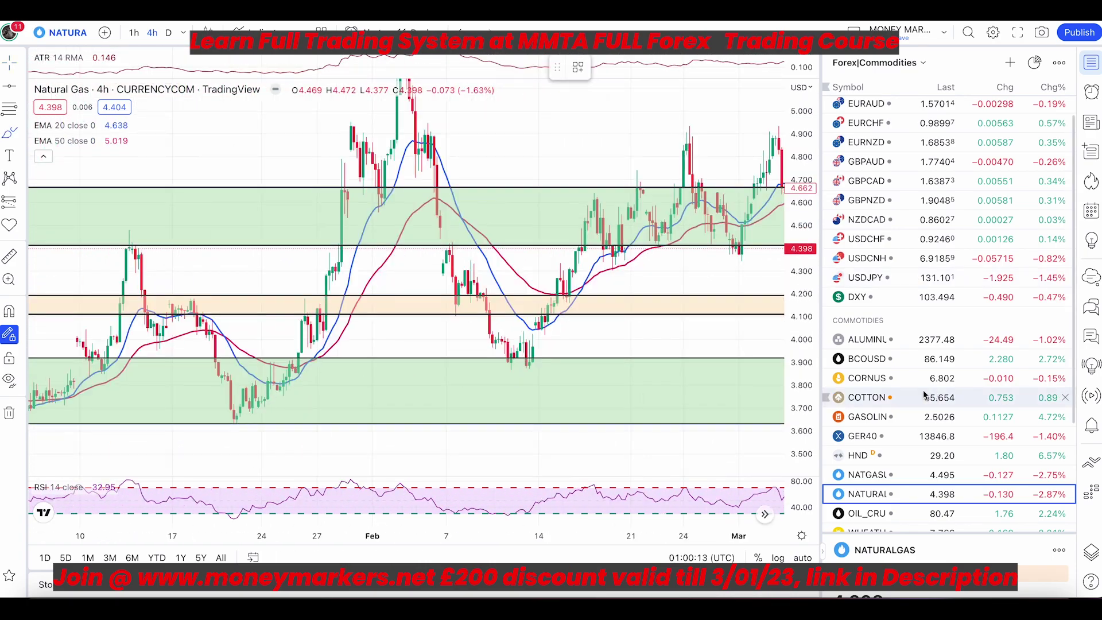
mouse_move(591, 296)
left_mouse_down()
mouse_move(570, 296)
mouse_move(580, 304)
left_mouse_up()
left_click_drag(458, 304, 470, 305)
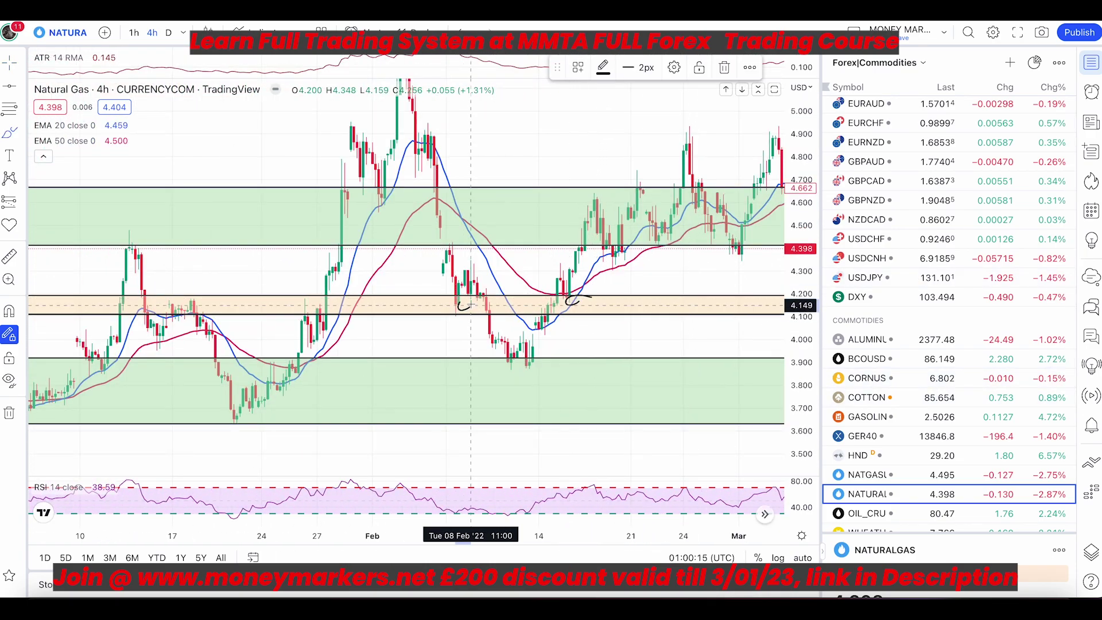
- Mark more historical price reactions inside the orange zone with the Brush, and undo all the reaction marks
left_click_drag(319, 305, 323, 311)
mouse_move(201, 300)
left_mouse_down()
mouse_move(120, 304)
mouse_move(230, 304)
mouse_move(150, 300)
left_mouse_up()
scroll(189, 302, "down", 10)
key("super+z")
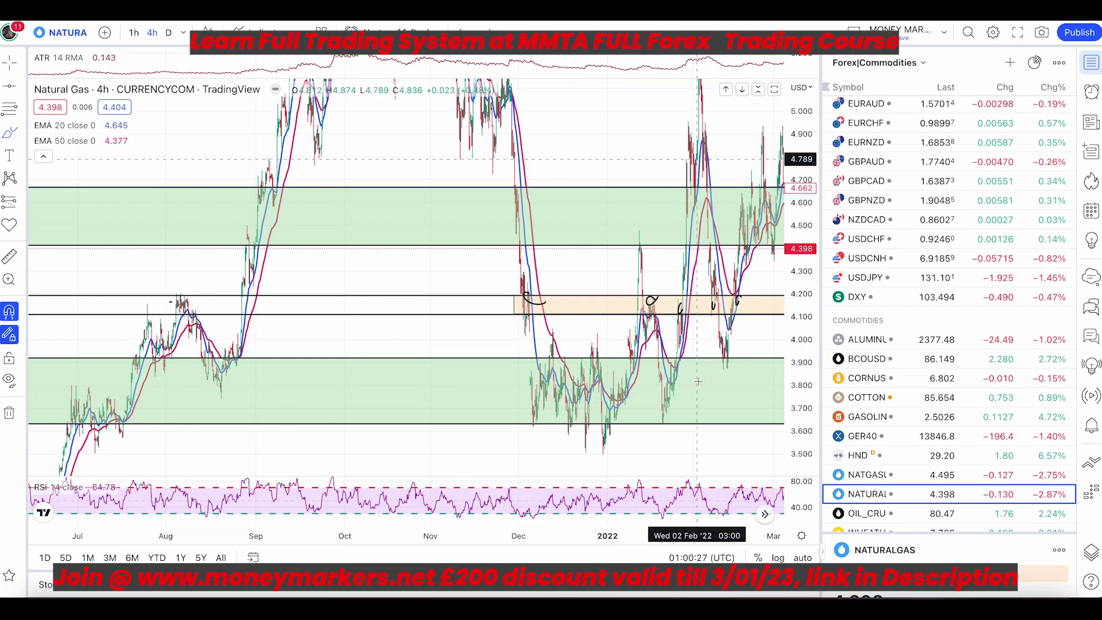
key("super+z")
key("super+z")
left_click(766, 515)
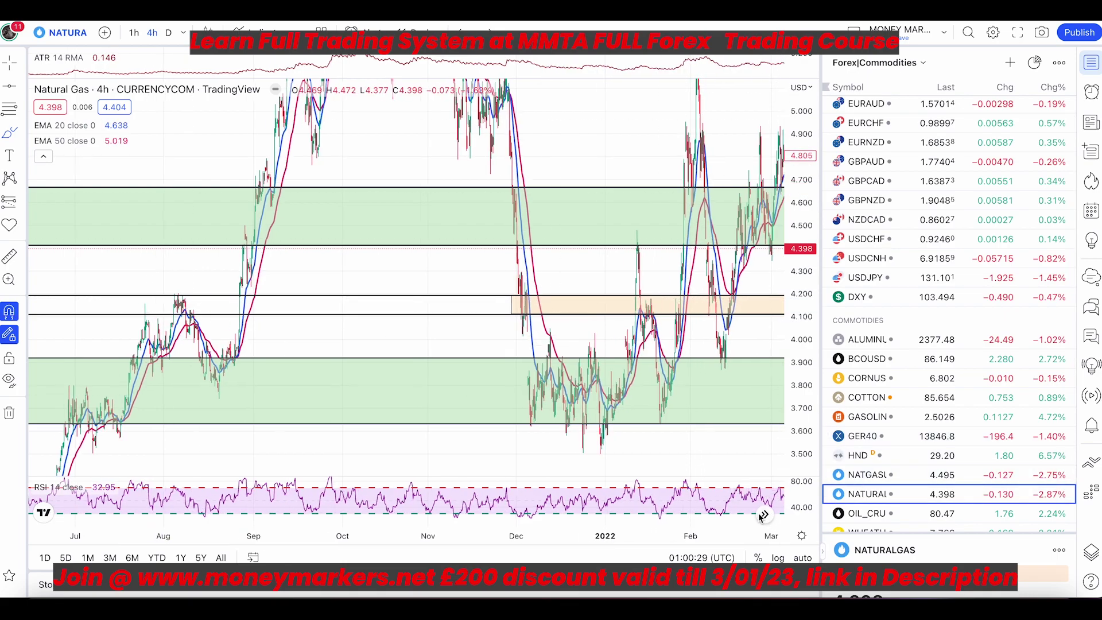
key("super+z")
- Sketch a fall from the latest candles through the orange zone with a small bounce using the Brush, and delete the stroke
scroll(676, 403, "up", 10)
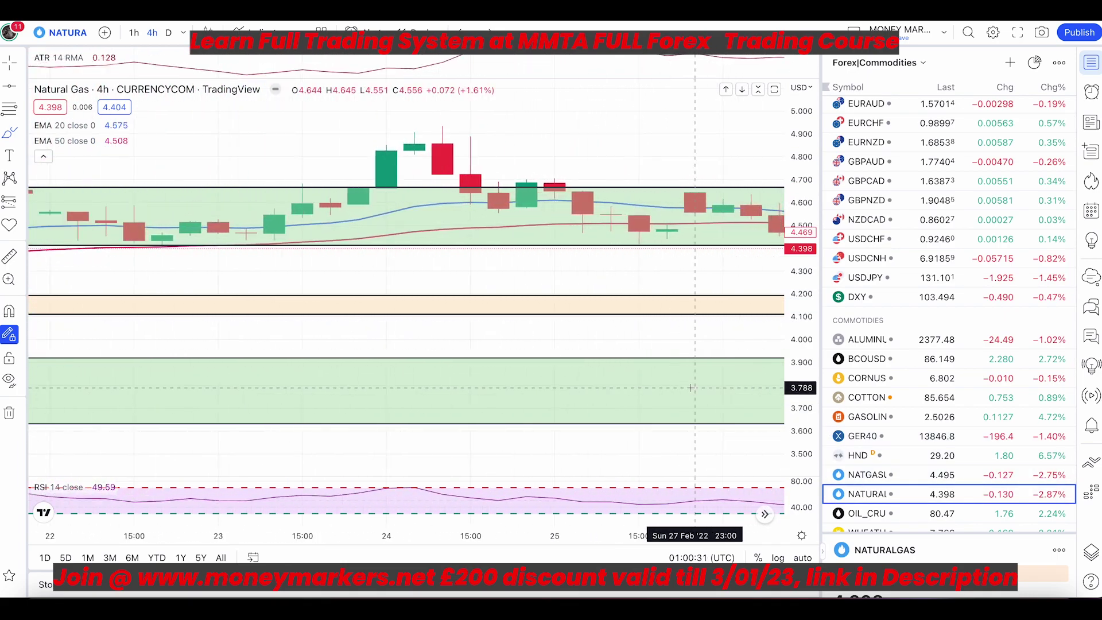
scroll(694, 387, "down", 10)
key("Escape")
left_click_drag(714, 336, 273, 346)
scroll(614, 482, "down", 10)
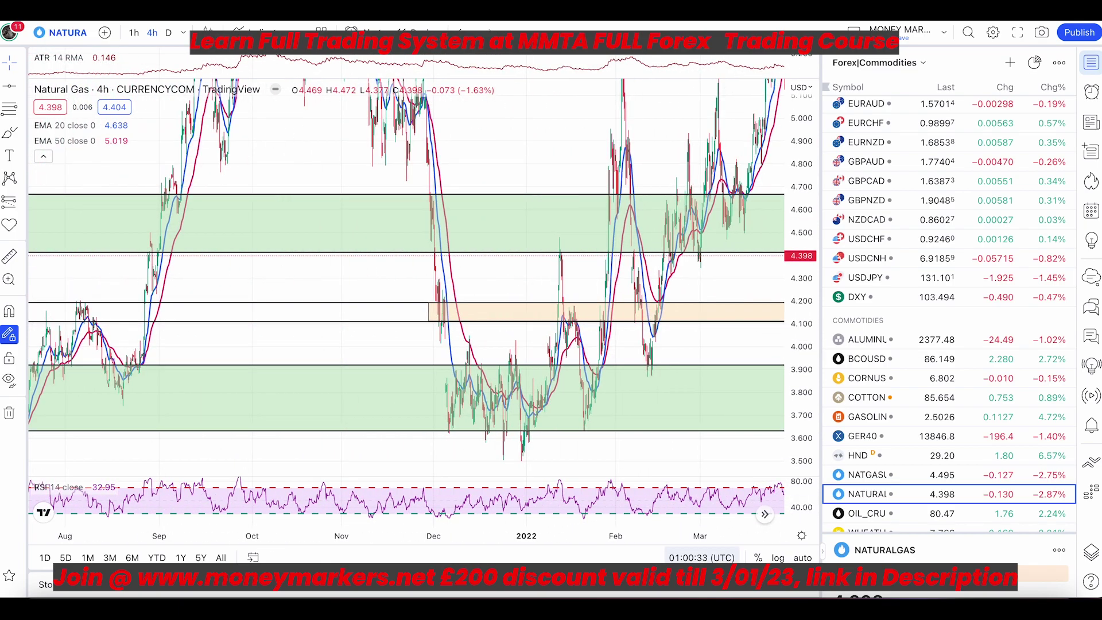
left_click(765, 515)
scroll(691, 322, "up", 5)
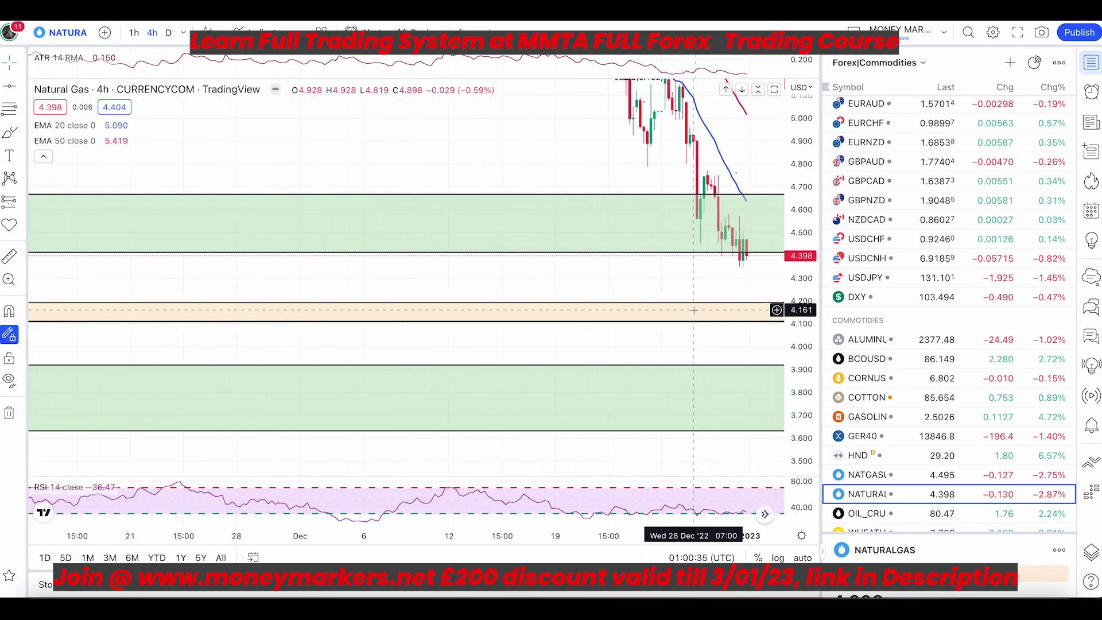
right_click(694, 270)
mouse_move(652, 276)
left_mouse_down()
mouse_move(396, 268)
mouse_move(523, 315)
mouse_move(538, 340)
left_mouse_up()
left_click(9, 136)
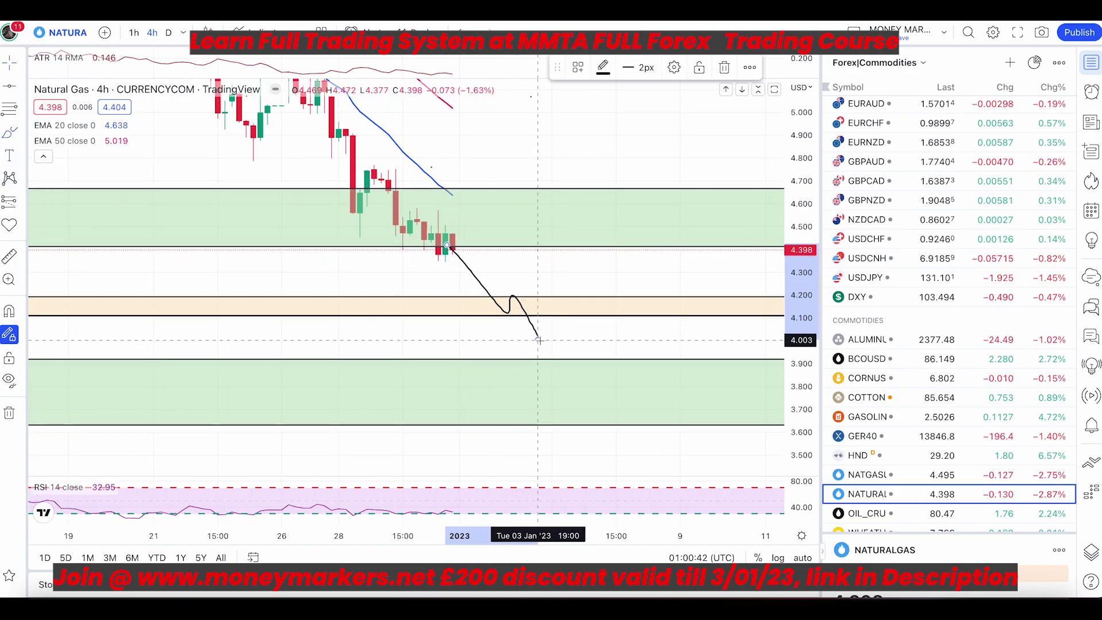
key("Delete")
- Draw a Brush stroke forward in time from the last candle to just above the orange zone, and undo it
scroll(637, 338, "down", 10)
left_click_drag(704, 349, 152, 354)
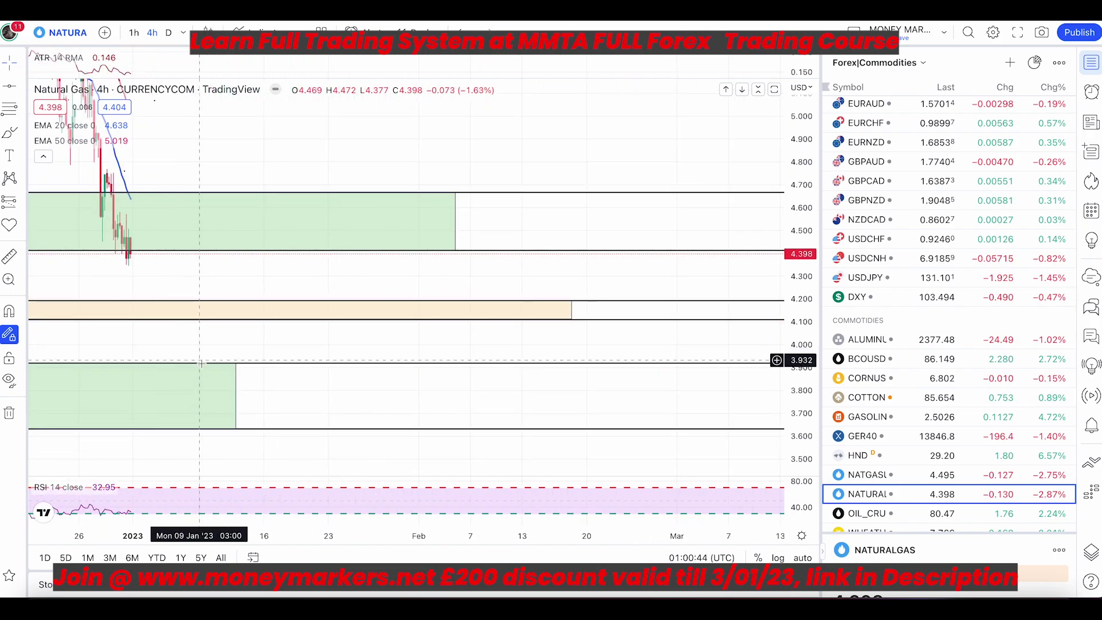
left_click_drag(202, 403, 404, 370)
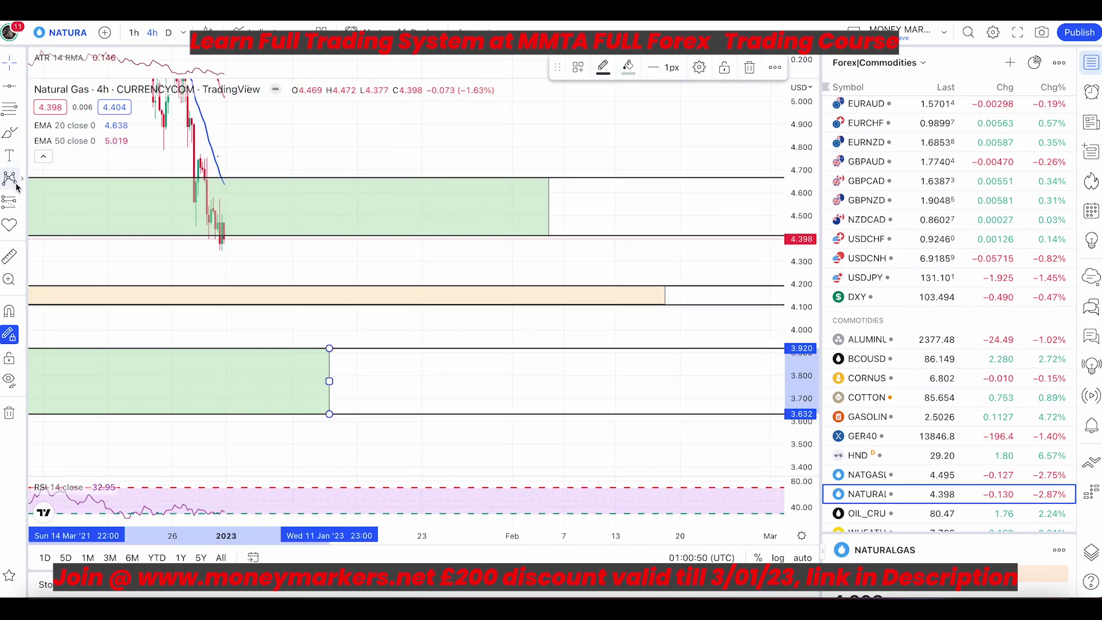
left_click(16, 138)
mouse_move(221, 246)
left_mouse_down()
mouse_move(272, 370)
mouse_move(339, 268)
left_mouse_up()
key("super+z")
- Draw a short falling Brush stroke from the last candle below the upper green zone, and undo the extra horizontal stroke
scroll(373, 420, "down", 10)
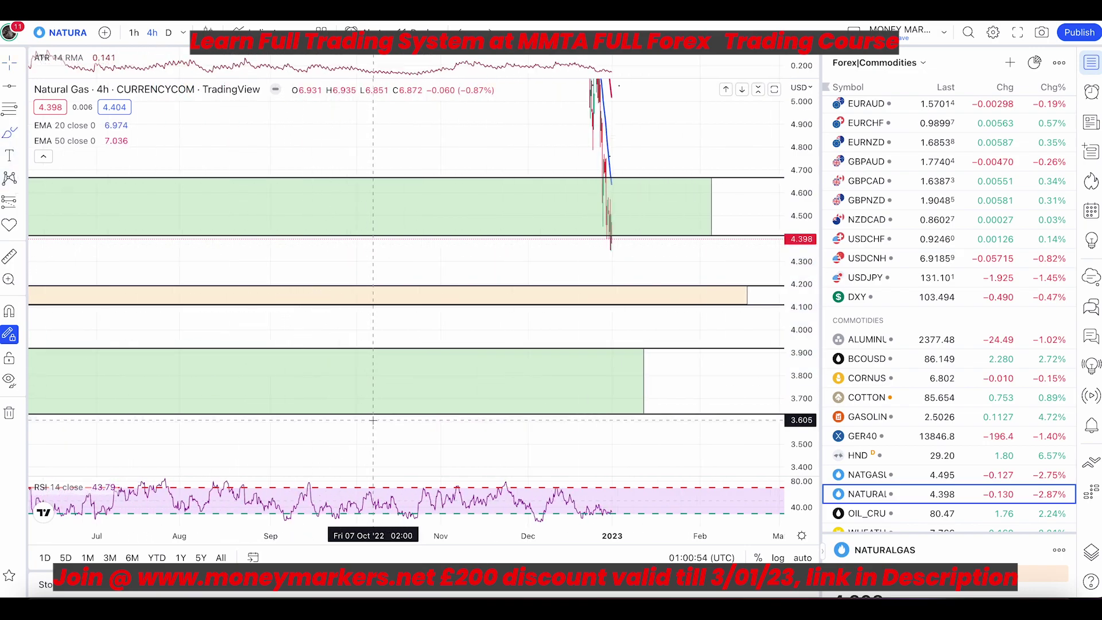
scroll(474, 406, "up", 8)
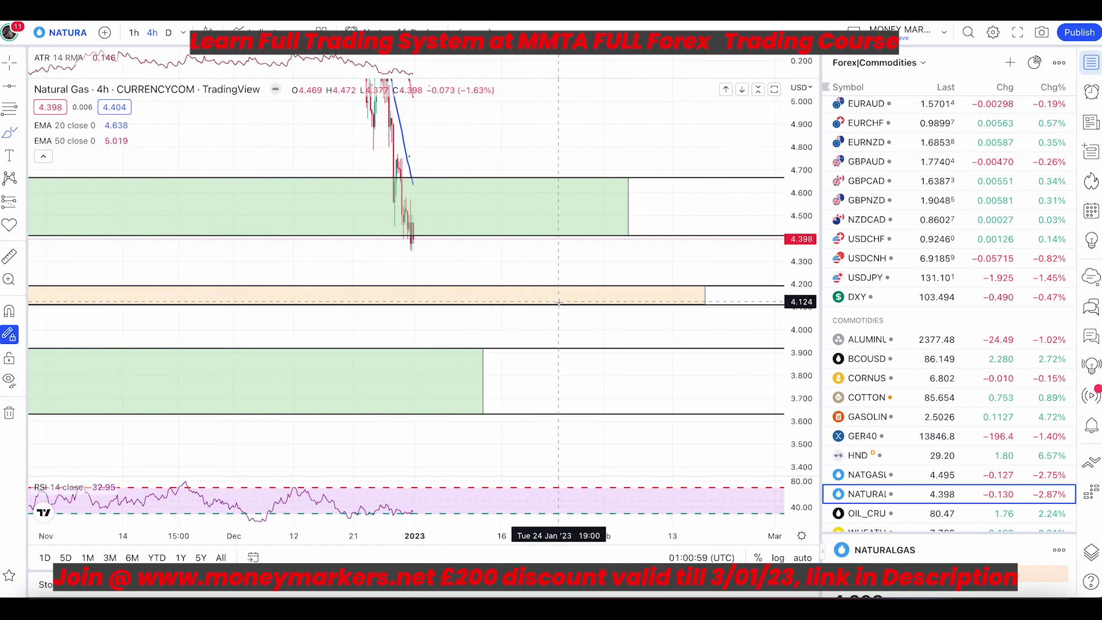
scroll(561, 305, "up", 4)
left_click_drag(490, 322, 783, 316)
left_click_drag(792, 374, 792, 325)
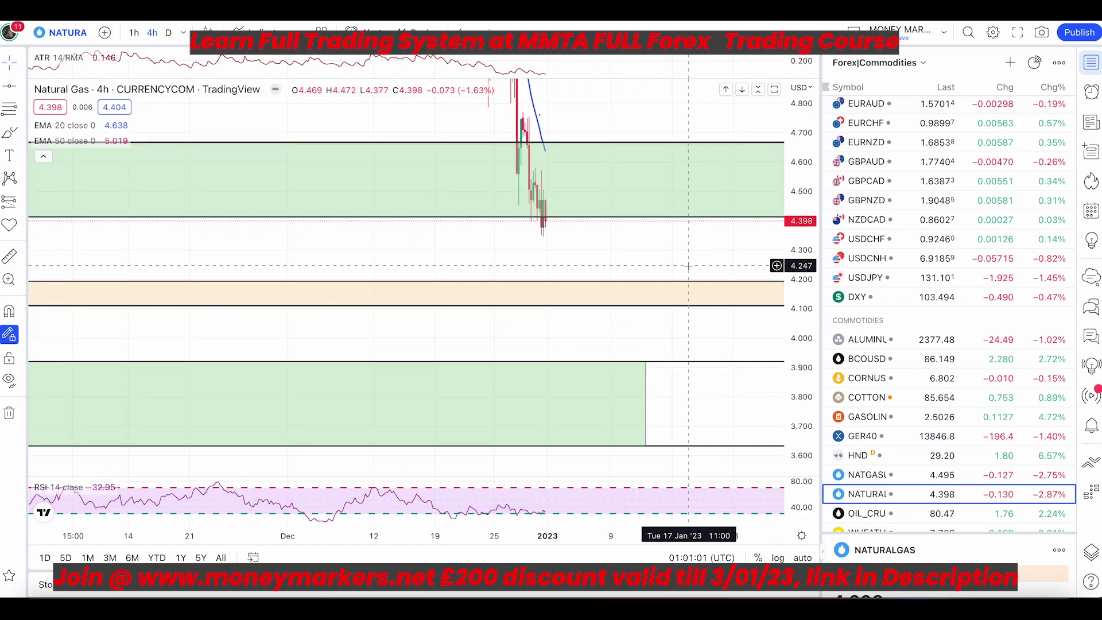
scroll(688, 266, "up", 5)
right_click(676, 265)
left_click_drag(530, 271, 523, 300)
left_click(9, 132)
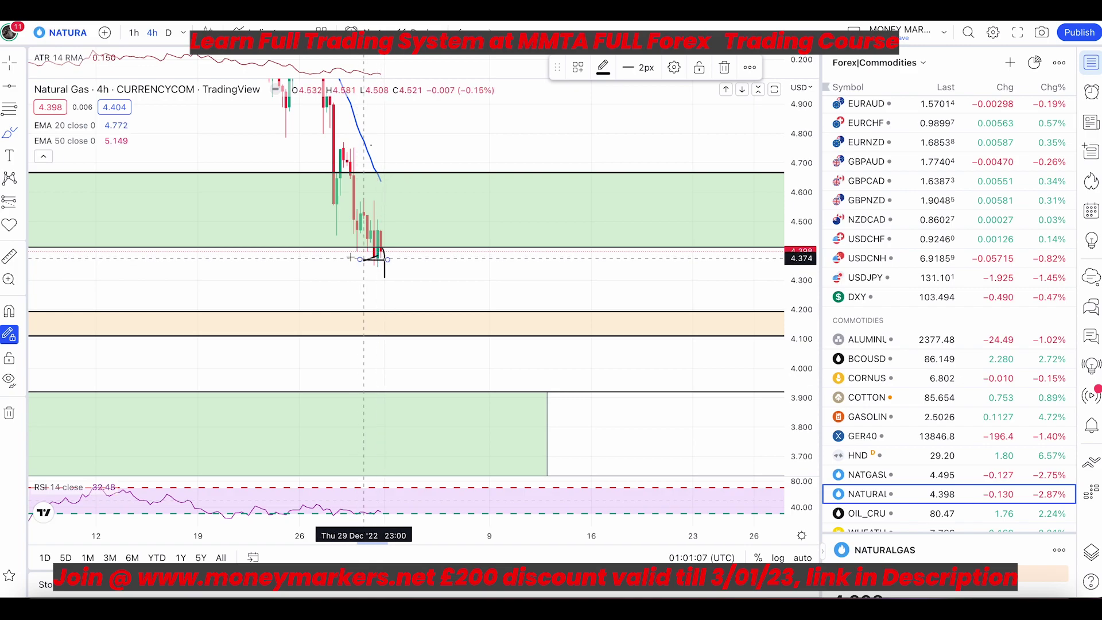
key("super+z")
key("super+z")
- Sketch rebounds from the latest low back into the upper green zone with the Brush, and undo them
left_click_drag(376, 236, 386, 217)
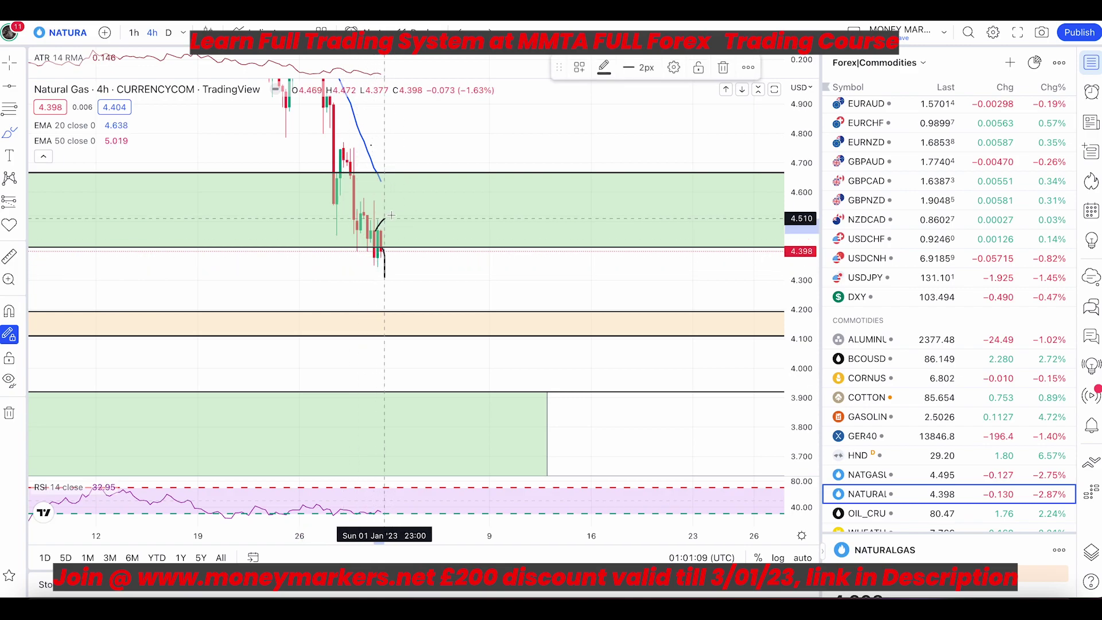
key("super+z")
left_click_drag(384, 266, 388, 281)
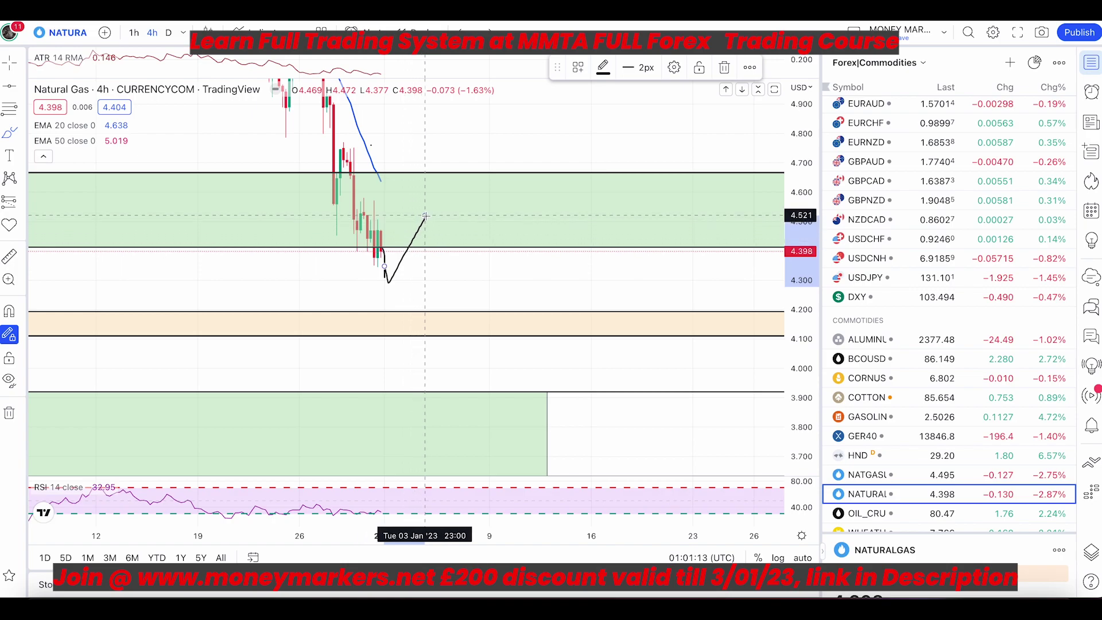
key("super+z")
- Place a Fibonacci retracement from the latest low to the top of the upper green zone at about 4.663
scroll(499, 271, "up", 2)
right_click(507, 284)
left_click_drag(420, 271, 591, 276)
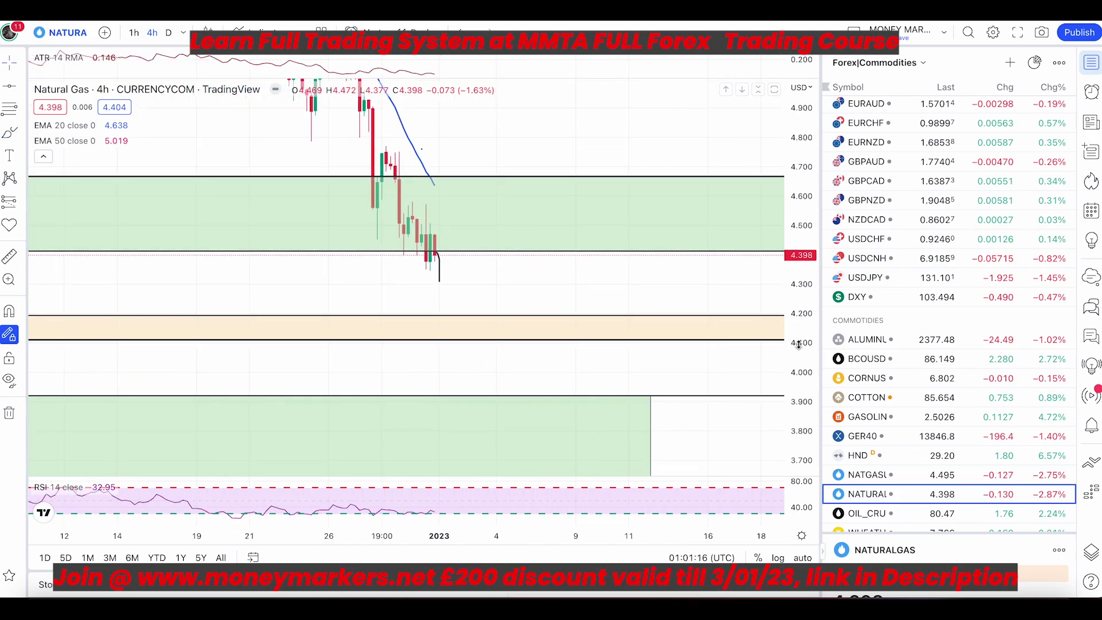
left_click_drag(798, 345, 779, 313)
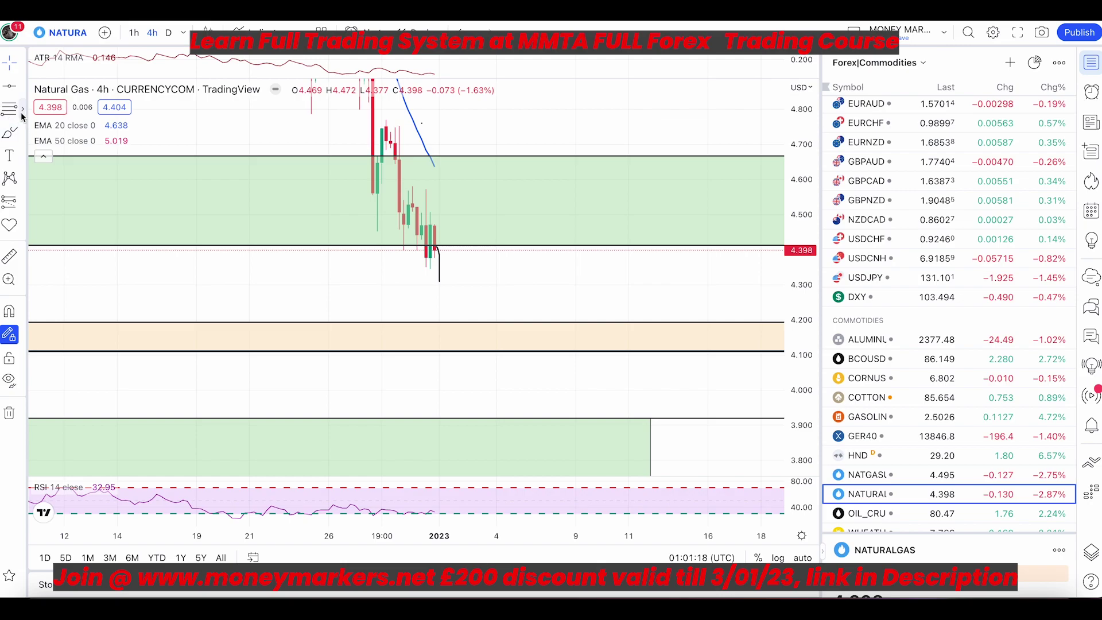
left_click(22, 113)
left_click(75, 120)
left_click_drag(423, 267, 553, 156)
- Trace the 0.5 and 0.25 levels and a drop towards the orange zone with the Brush, and undo the strokes and the retracement
mouse_move(435, 248)
left_mouse_down()
mouse_move(459, 211)
mouse_move(571, 206)
left_mouse_up()
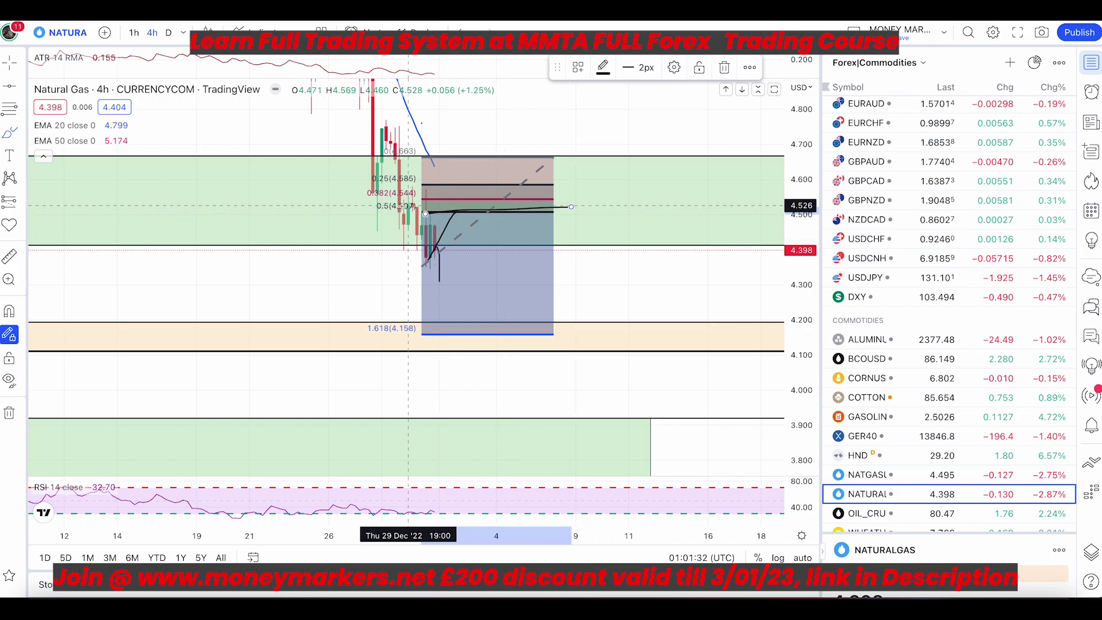
left_click_drag(418, 182, 579, 181)
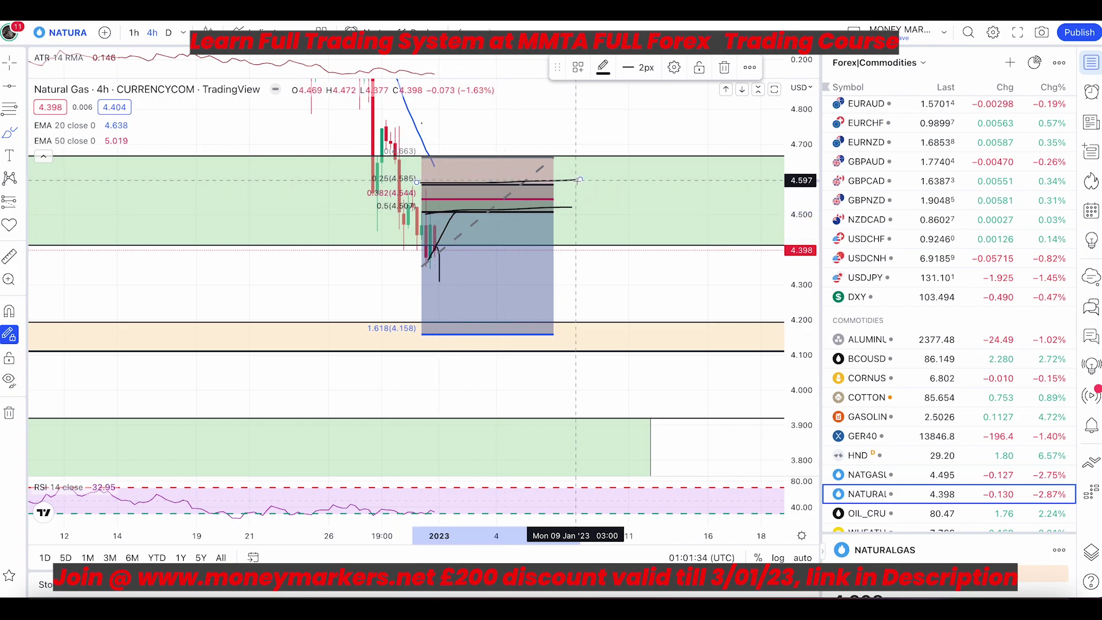
mouse_move(454, 217)
left_mouse_down()
mouse_move(467, 192)
mouse_move(510, 302)
left_mouse_up()
key("super+z")
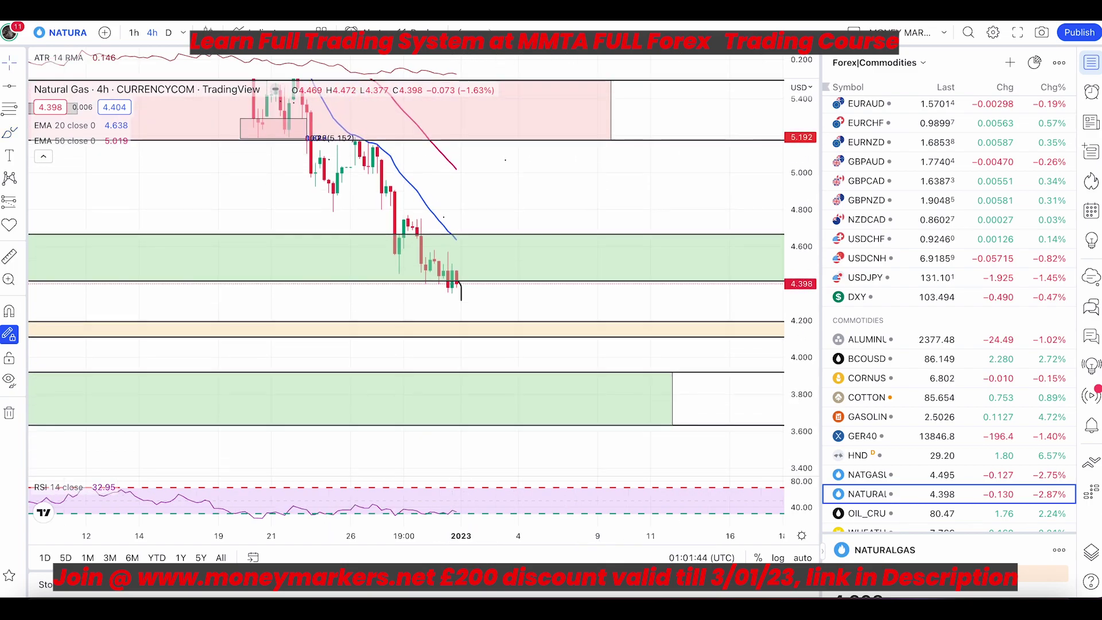
- Sketch a rise above the upper green zone with a pullback and continuation into the red zone using the Brush, and undo it
left_click(12, 134)
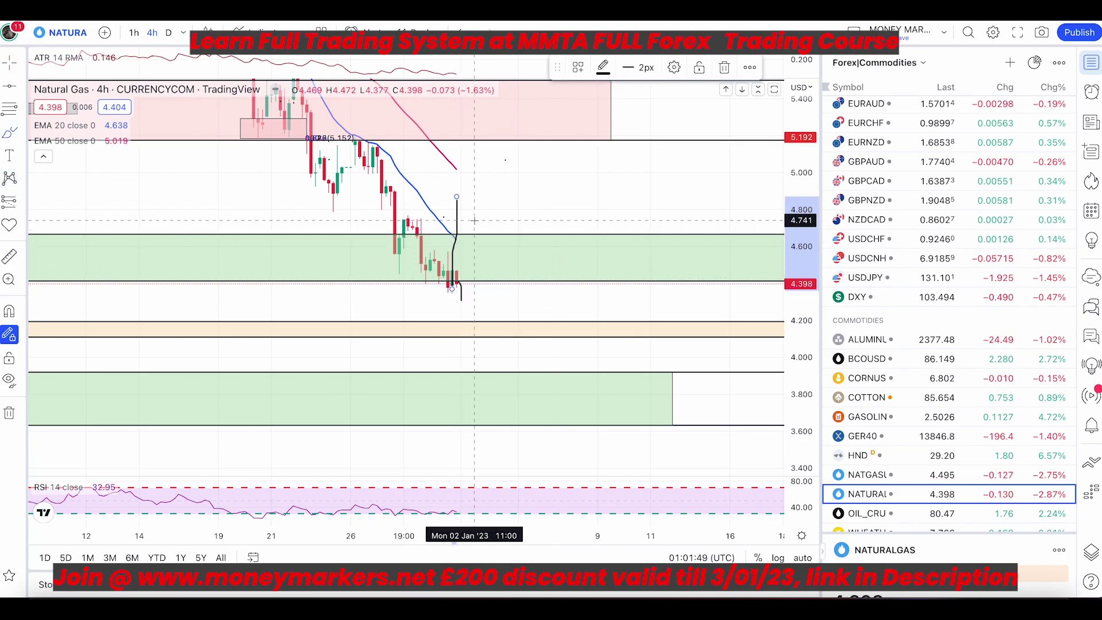
left_click_drag(458, 192, 474, 244)
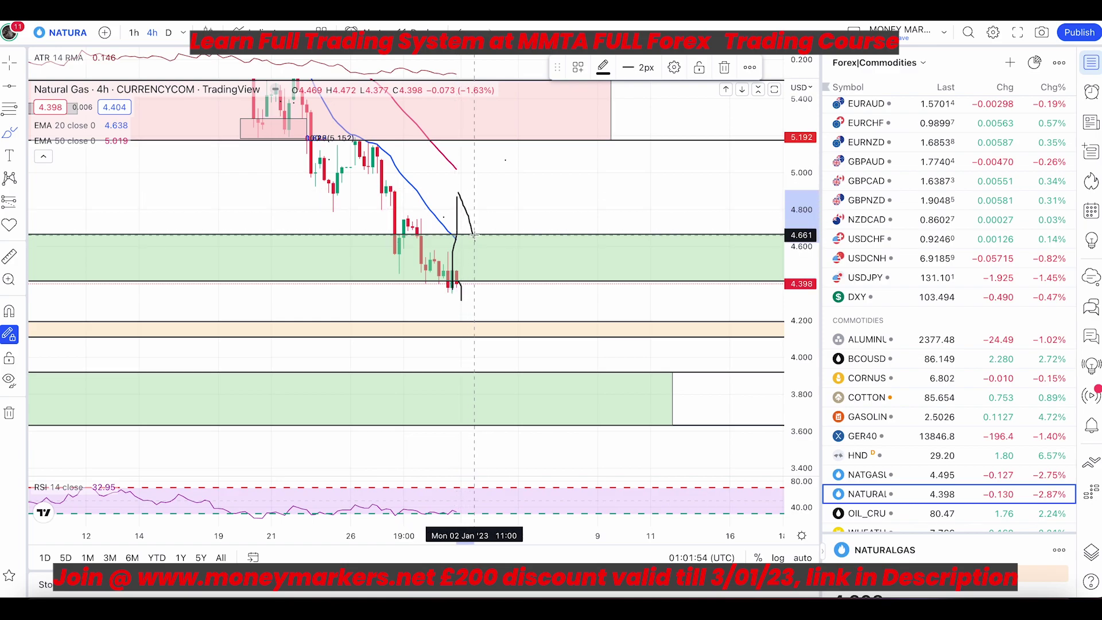
mouse_move(469, 191)
left_mouse_down()
mouse_move(434, 166)
mouse_move(475, 148)
mouse_move(485, 170)
mouse_move(527, 121)
left_mouse_up()
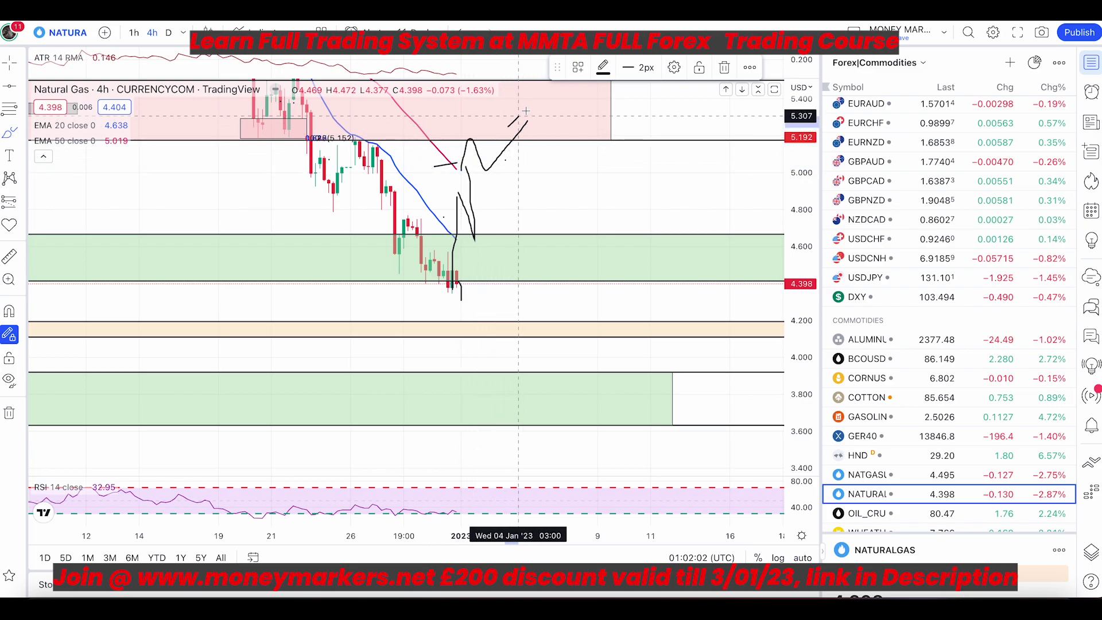
key("ctrl+z")
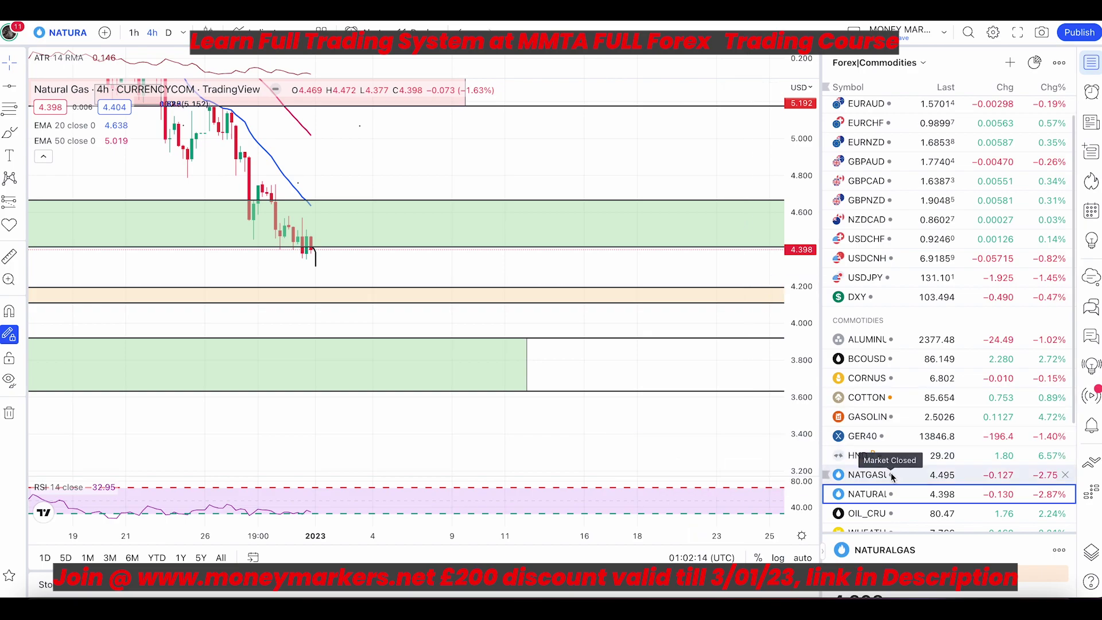
- Switch the chart to NATGASUSD and select the orange zone below the latest candles
left_click(867, 475)
right_click(596, 366)
left_click_drag(467, 339, 652, 112)
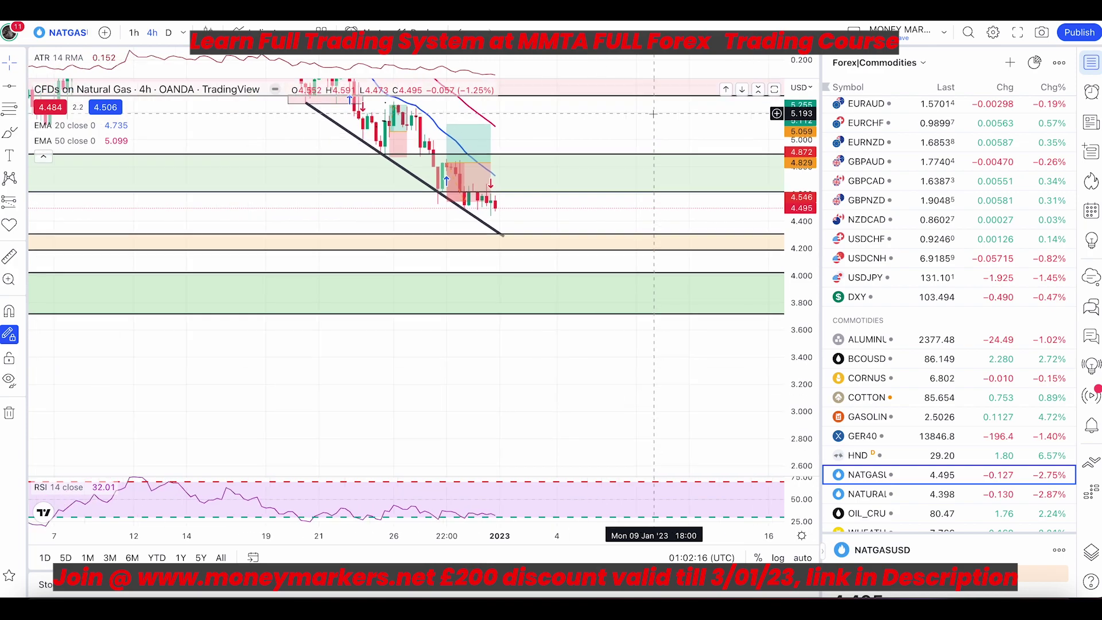
left_click_drag(806, 356, 803, 182)
right_click(686, 165)
left_click_drag(566, 131, 412, 179)
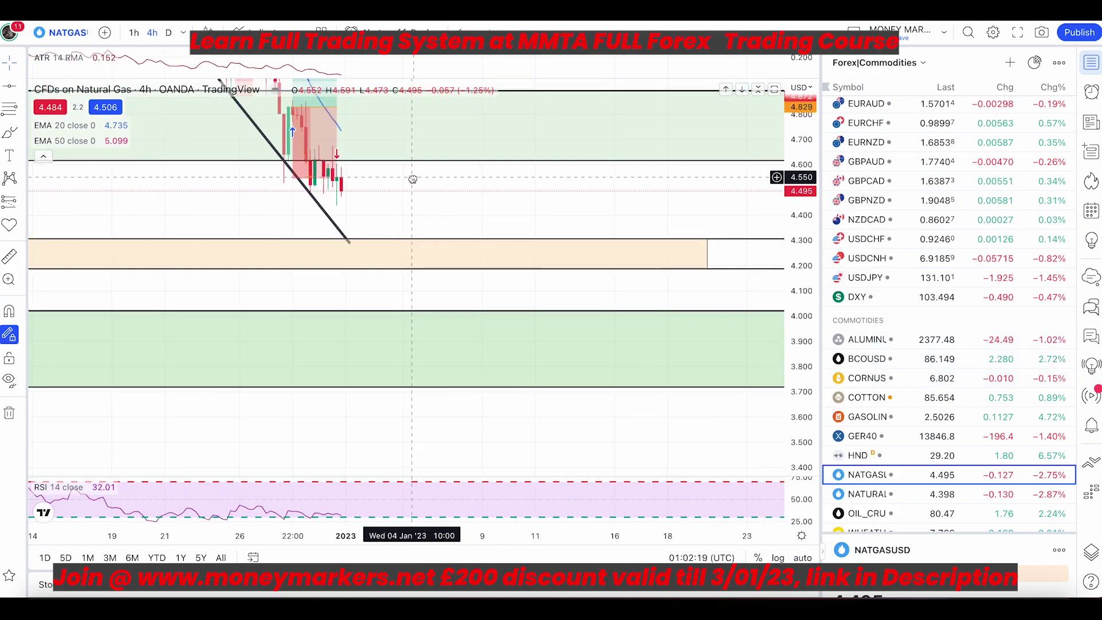
scroll(601, 187, "down", 3)
left_click_drag(600, 189, 326, 197)
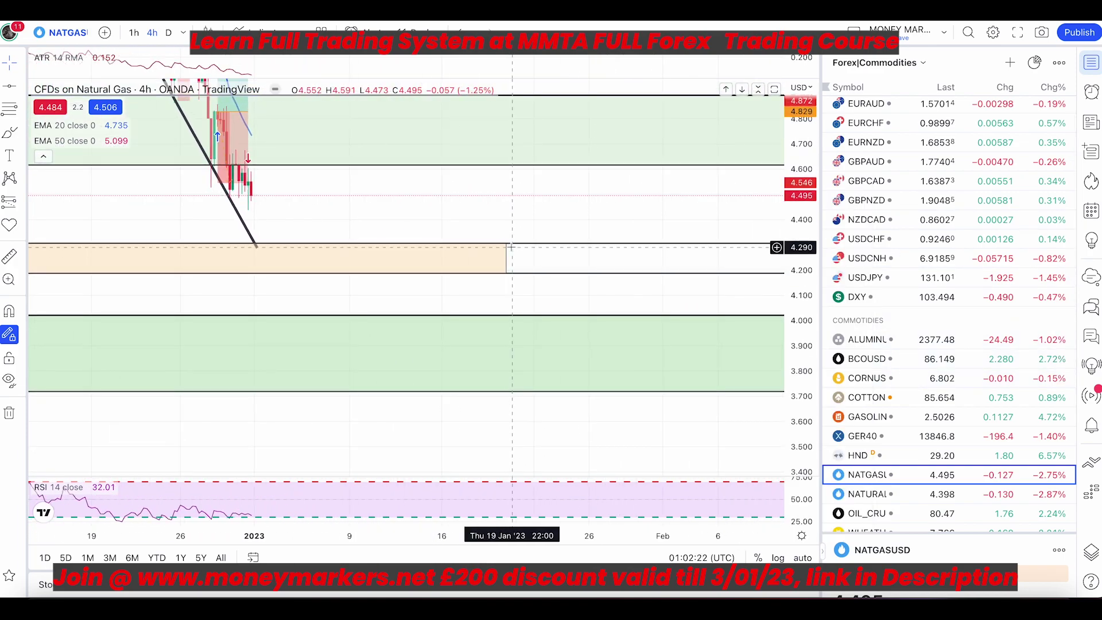
left_click(509, 261)
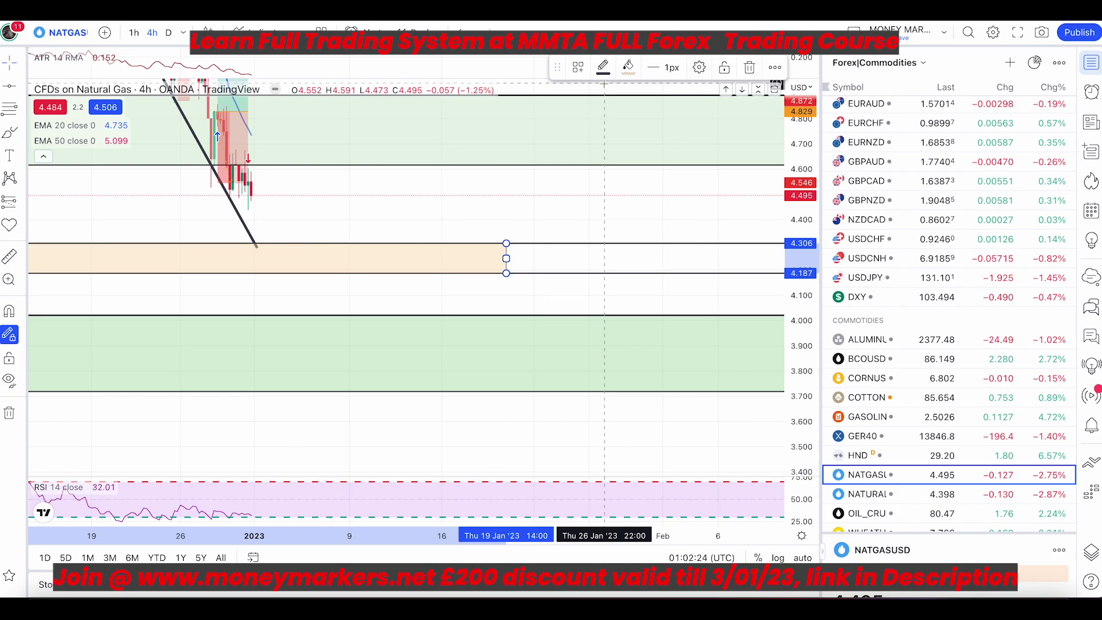
- Sketch a drop into the orange zone, a rebound to the upper green zone and another fall with the Brush, and undo it
left_click(10, 137)
mouse_move(249, 186)
left_mouse_down()
mouse_move(297, 256)
mouse_move(305, 178)
mouse_move(346, 283)
left_mouse_up()
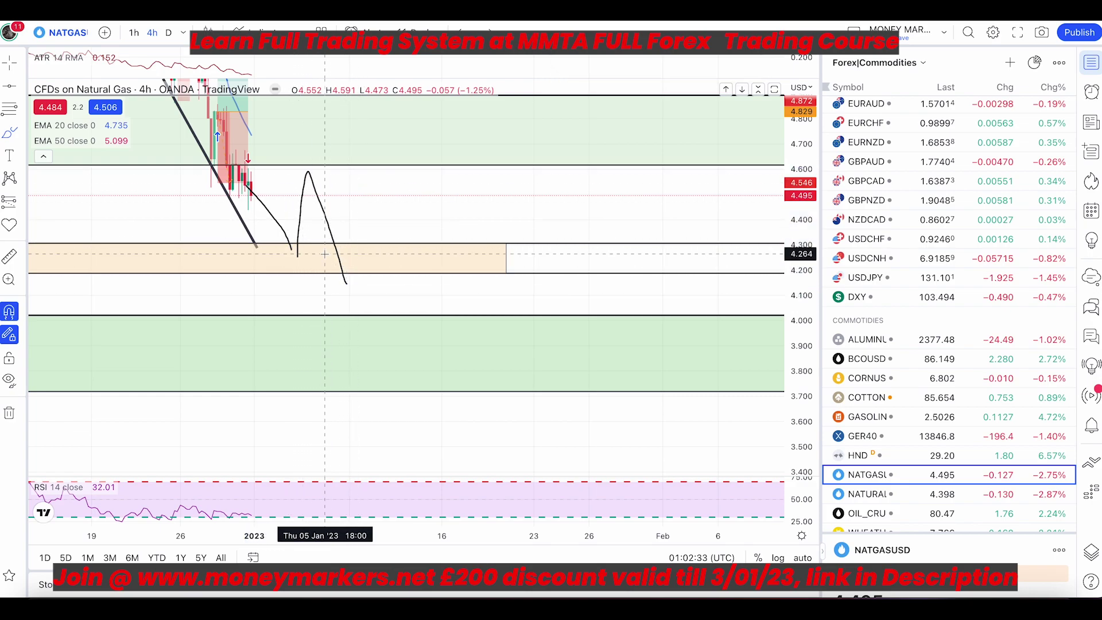
key("ctrl+z")
key("ctrl+z")
- Sketch a pullback up to the EMA 20 and a hooked decline from it with the Brush, and undo the strokes
mouse_move(238, 198)
left_mouse_down()
mouse_move(279, 133)
mouse_move(294, 143)
mouse_move(296, 166)
mouse_move(258, 163)
mouse_move(298, 151)
left_mouse_up()
key("ctrl+z")
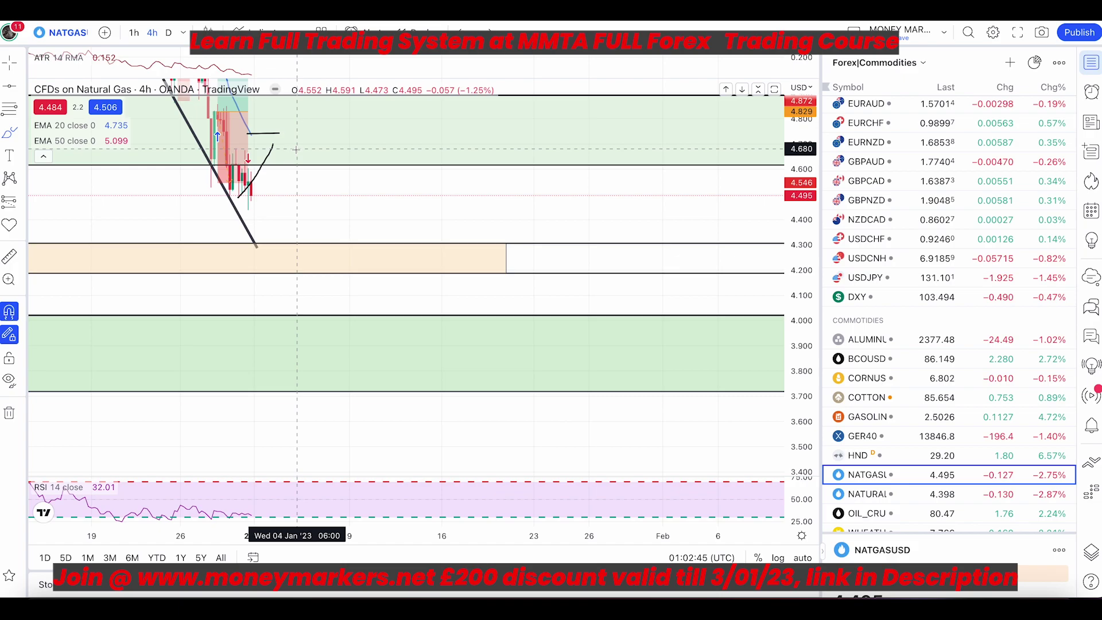
left_click_drag(260, 134, 302, 193)
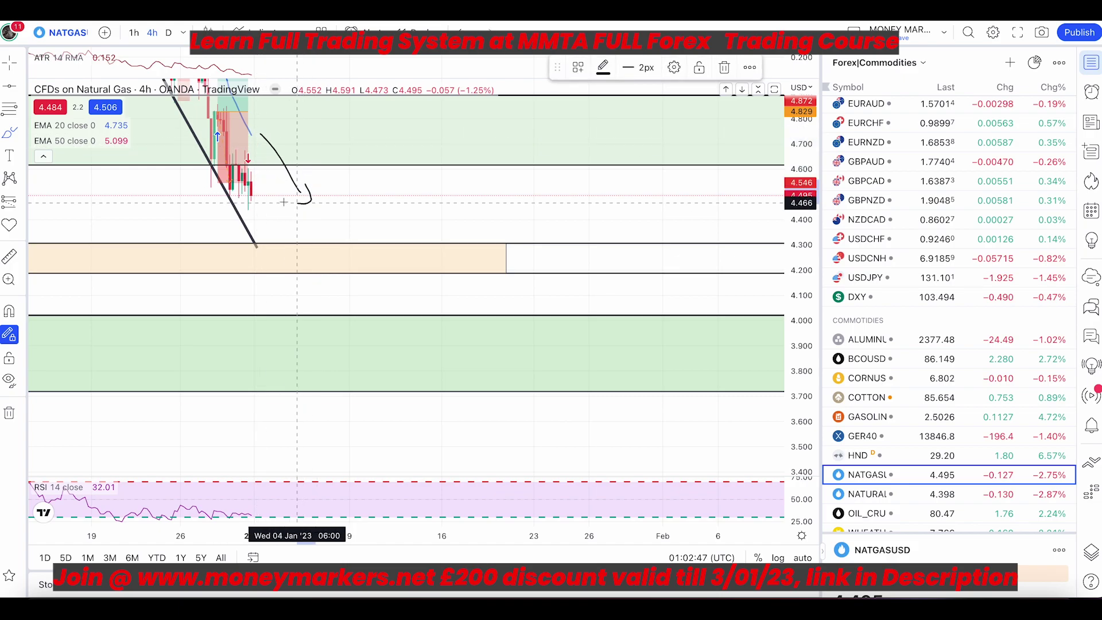
key("ctrl+z")
- Place a Fibonacci retracement from the latest low at 4.436 up to 4.887 at the top of the upper green zone
left_click_drag(439, 195, 527, 261)
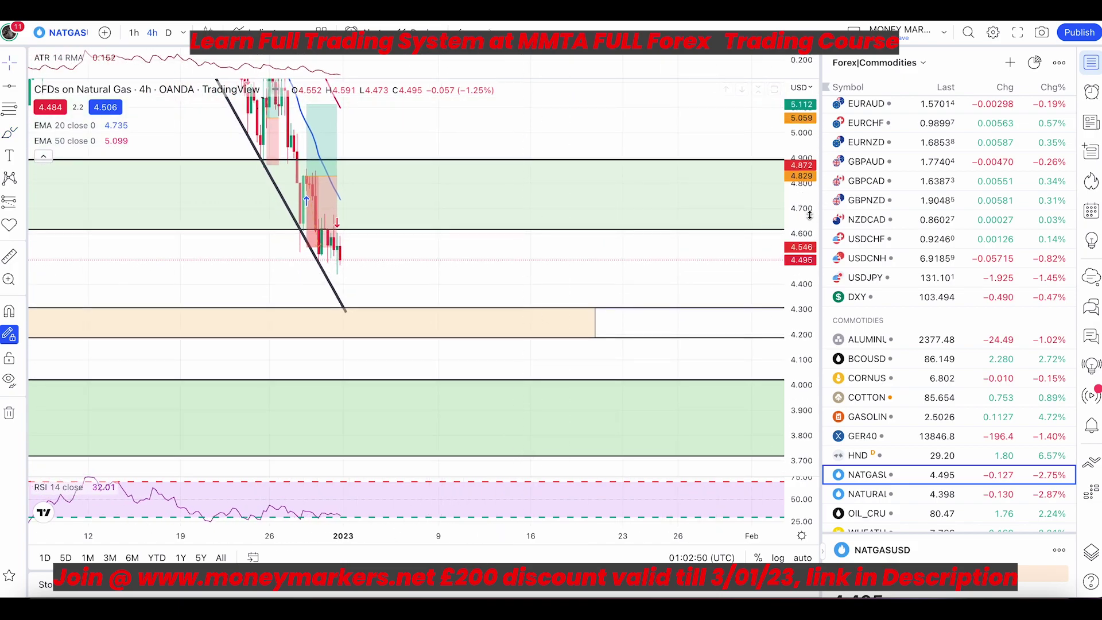
left_click_drag(801, 209, 800, 307)
right_click(483, 275)
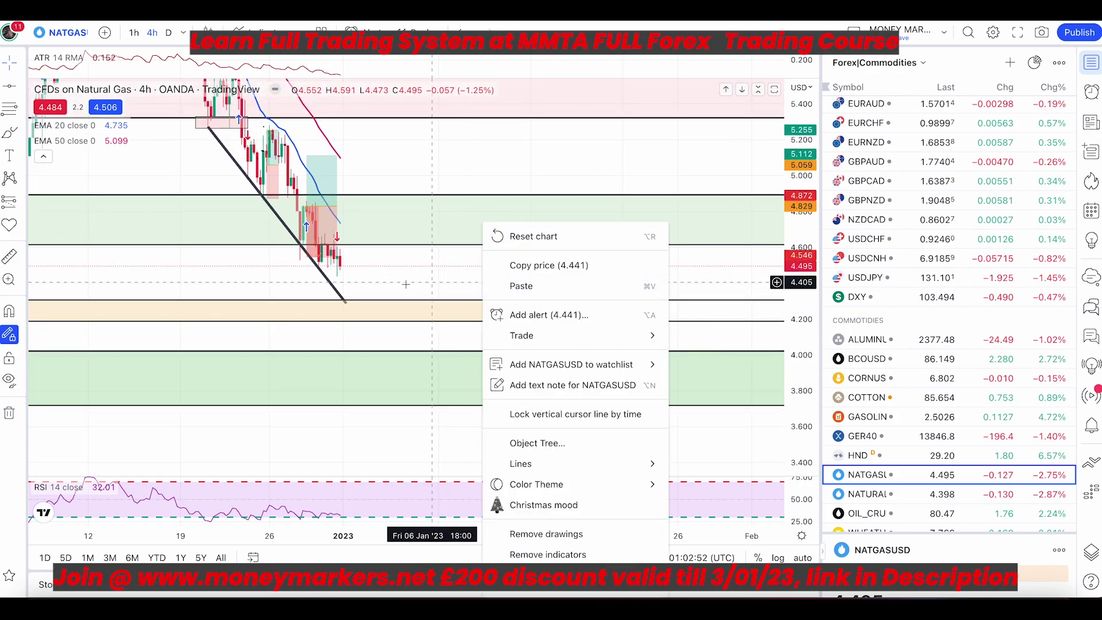
left_click_drag(379, 276, 415, 190)
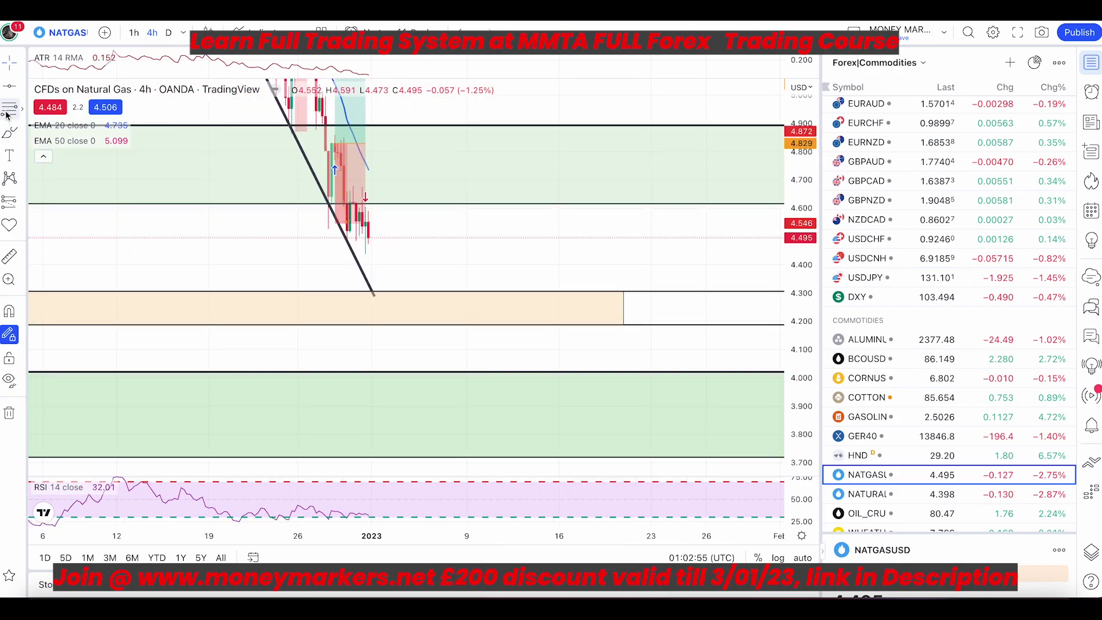
left_click(7, 113)
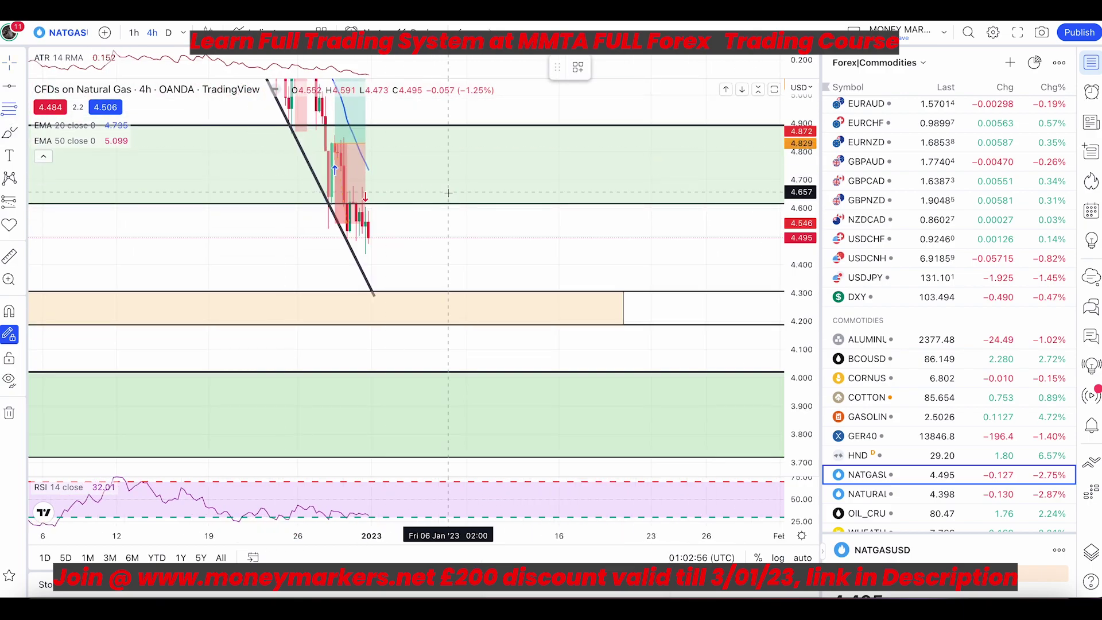
left_click(362, 255)
left_click(525, 126)
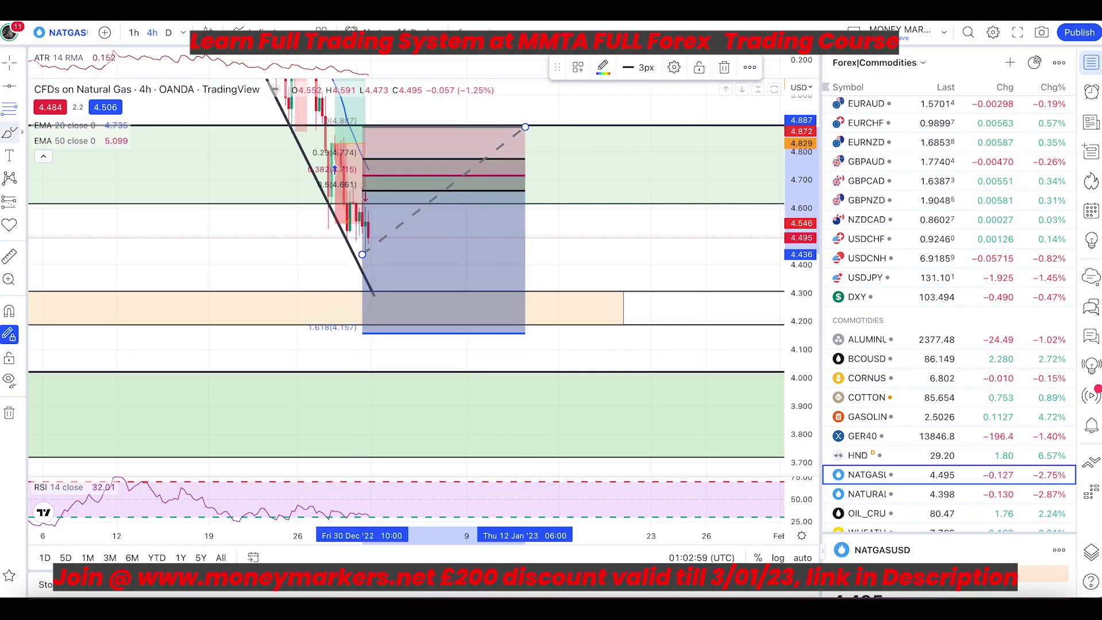
- Sketch a rebound to the 0.382 Fibonacci level and a hooked decline from it with the Brush, and undo all but the first rising stroke
left_click(23, 109)
left_click(86, 136)
left_click(370, 234)
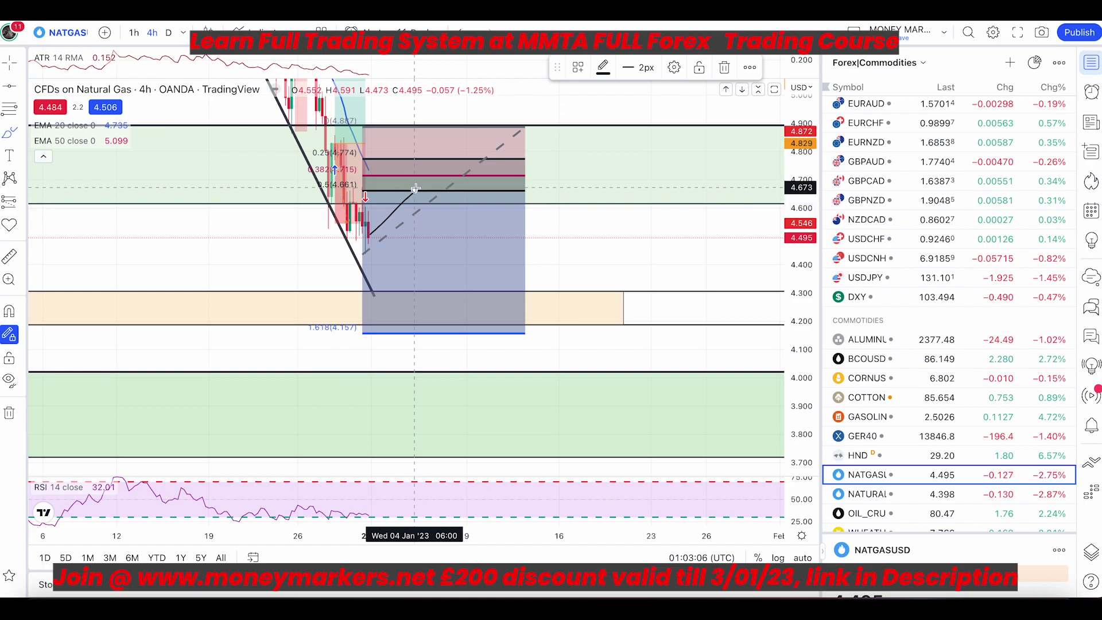
left_click(415, 189)
left_click_drag(430, 188, 449, 267)
mouse_move(453, 251)
left_mouse_down()
mouse_move(460, 270)
mouse_move(433, 272)
left_mouse_up()
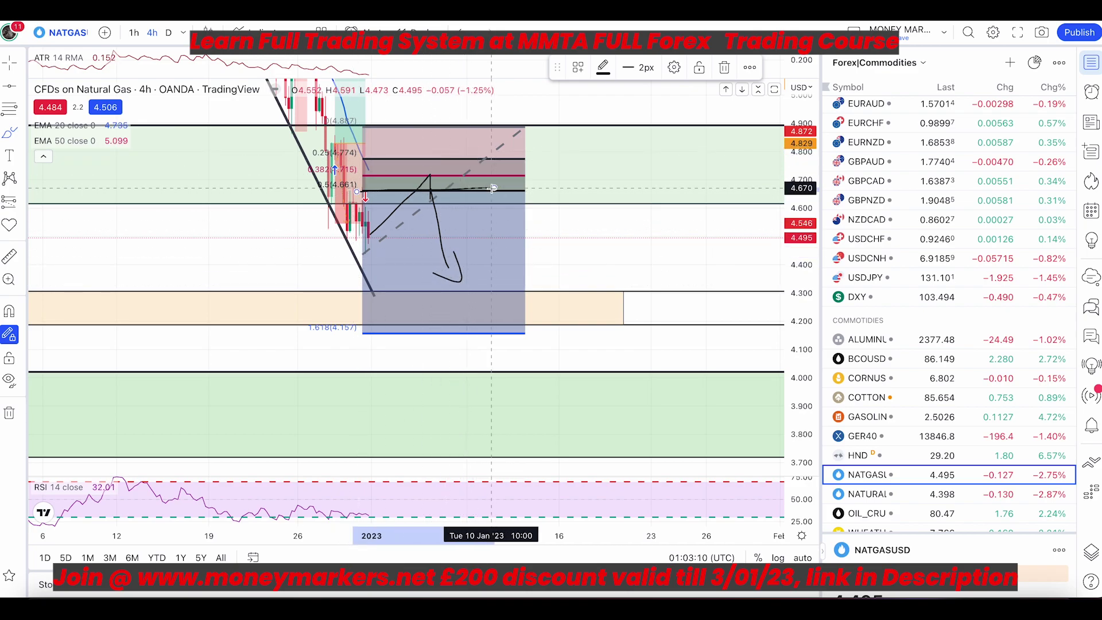
left_click(441, 185)
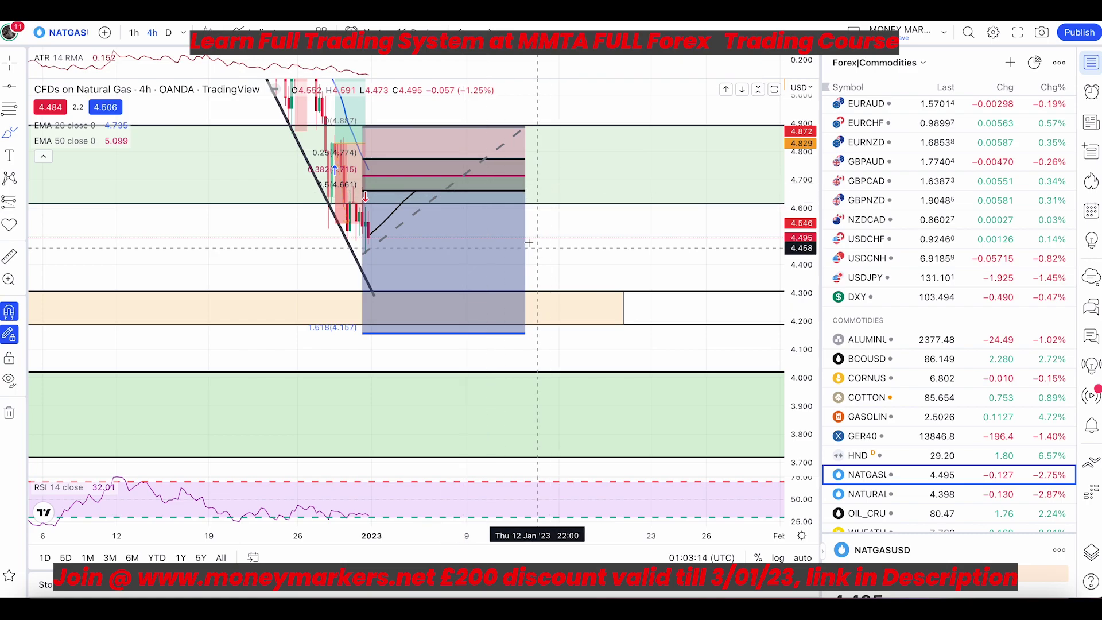
- Remove the Fibonacci retracement from the NATGASUSD chart
right_click(492, 242)
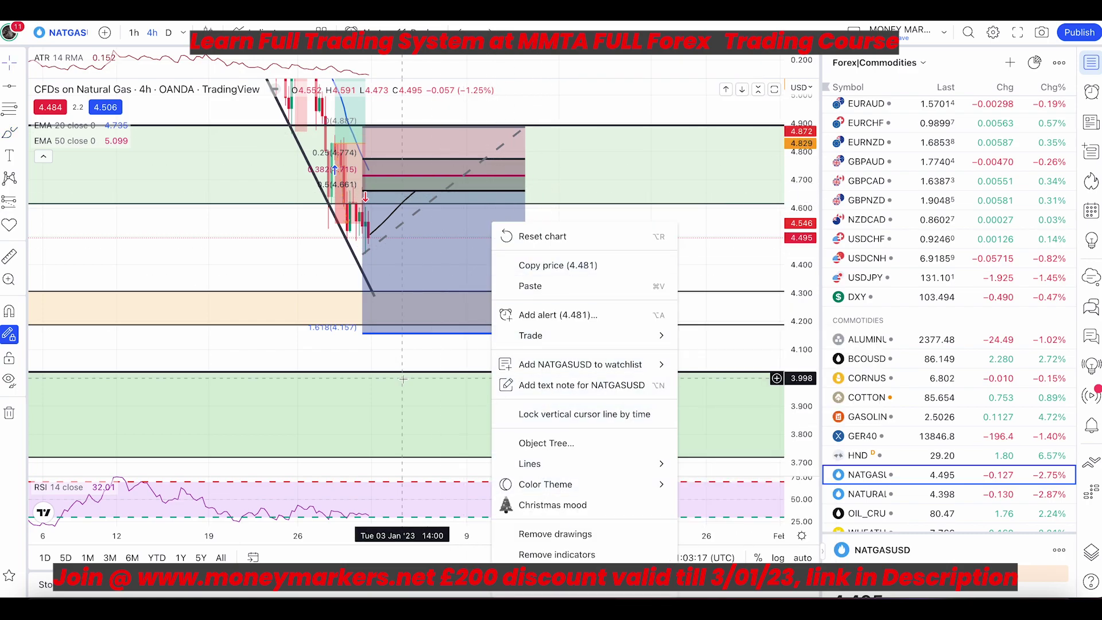
right_click(401, 332)
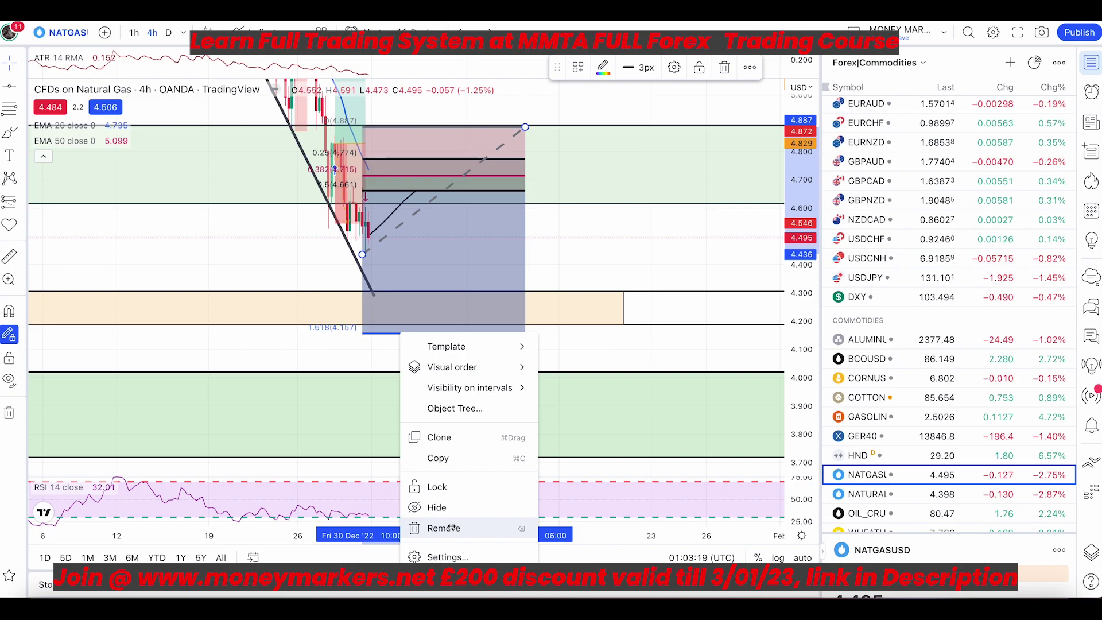
left_click(451, 528)
- Sketch a drop into the orange zone, a small bounce and a further fall towards the green zone with the Brush, and undo the strokes
scroll(728, 222, "right", 1)
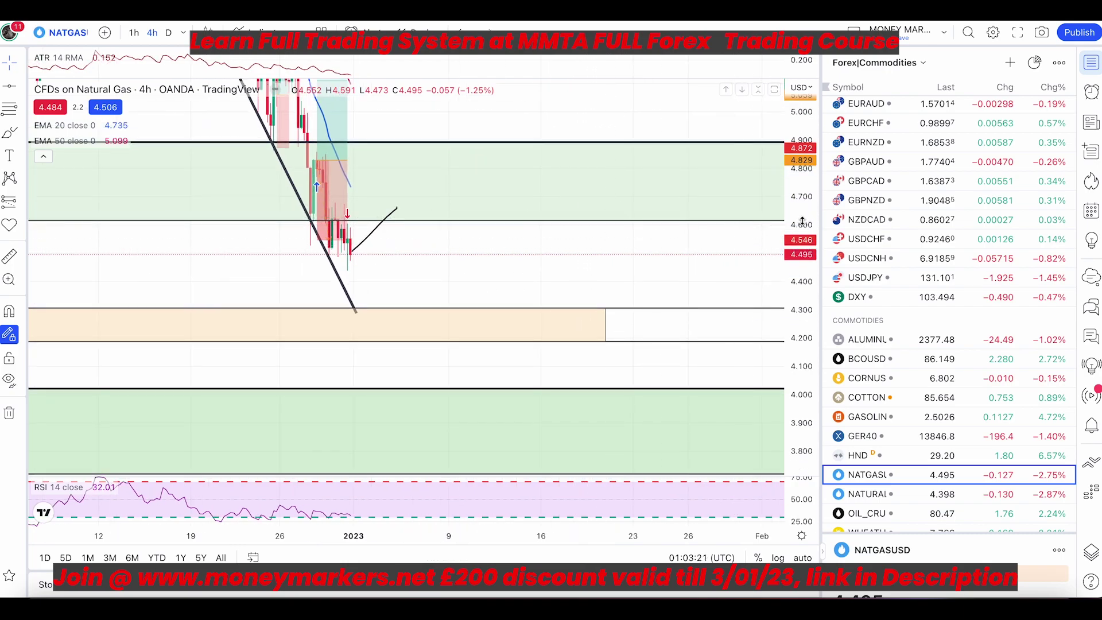
left_click_drag(802, 221, 803, 247)
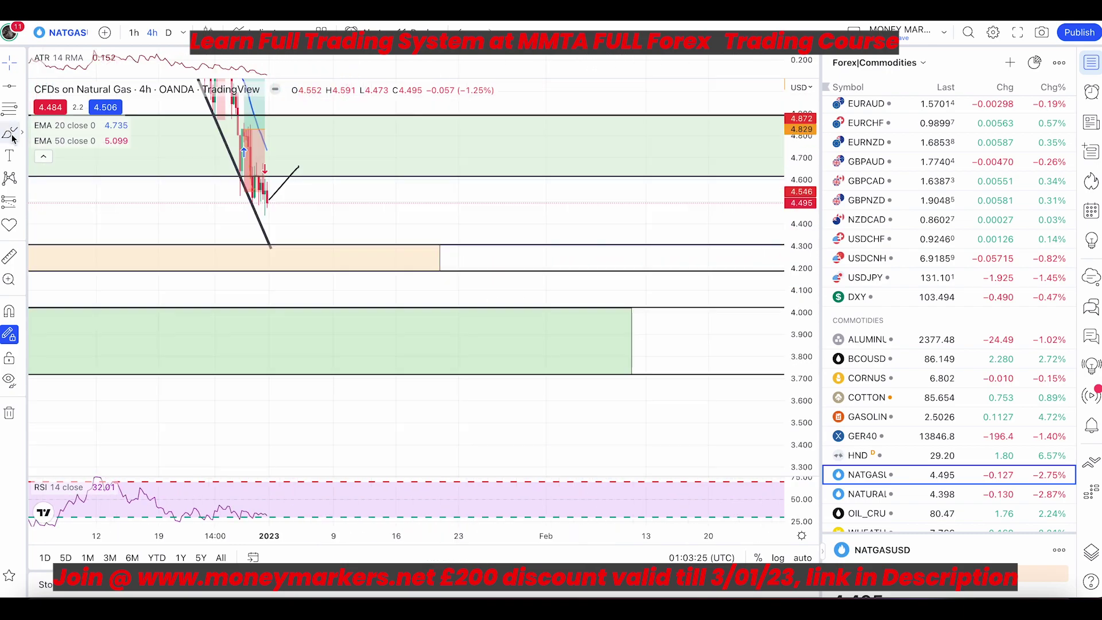
left_click(10, 132)
mouse_move(265, 191)
left_mouse_down()
mouse_move(293, 248)
mouse_move(361, 295)
left_mouse_up()
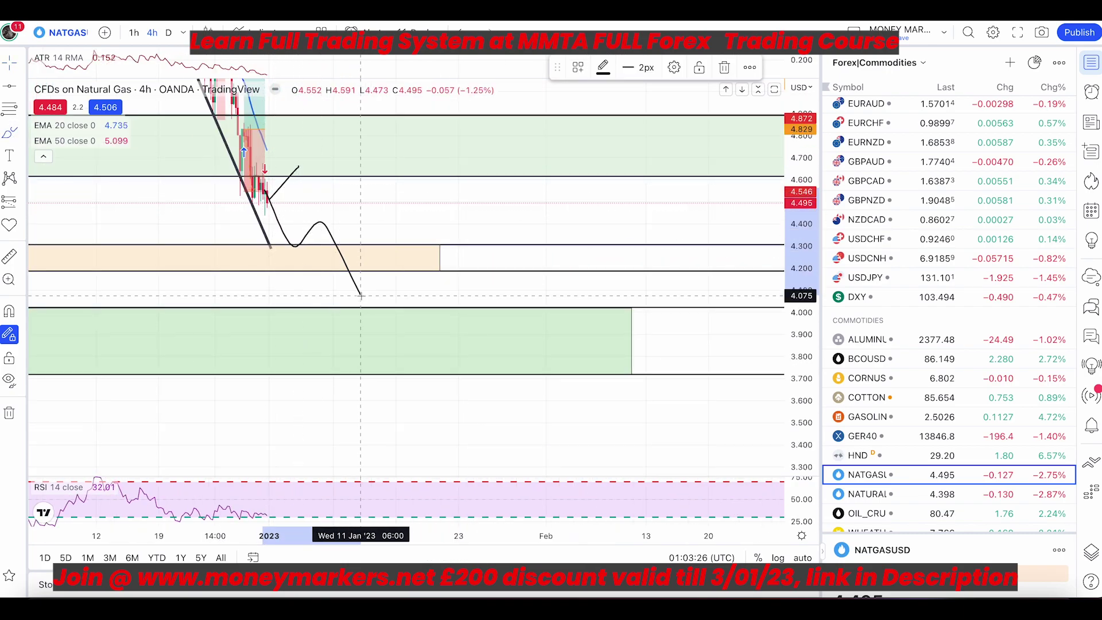
left_click_drag(247, 246, 400, 235)
key("super+z")
key("super+z")
key("super+z")
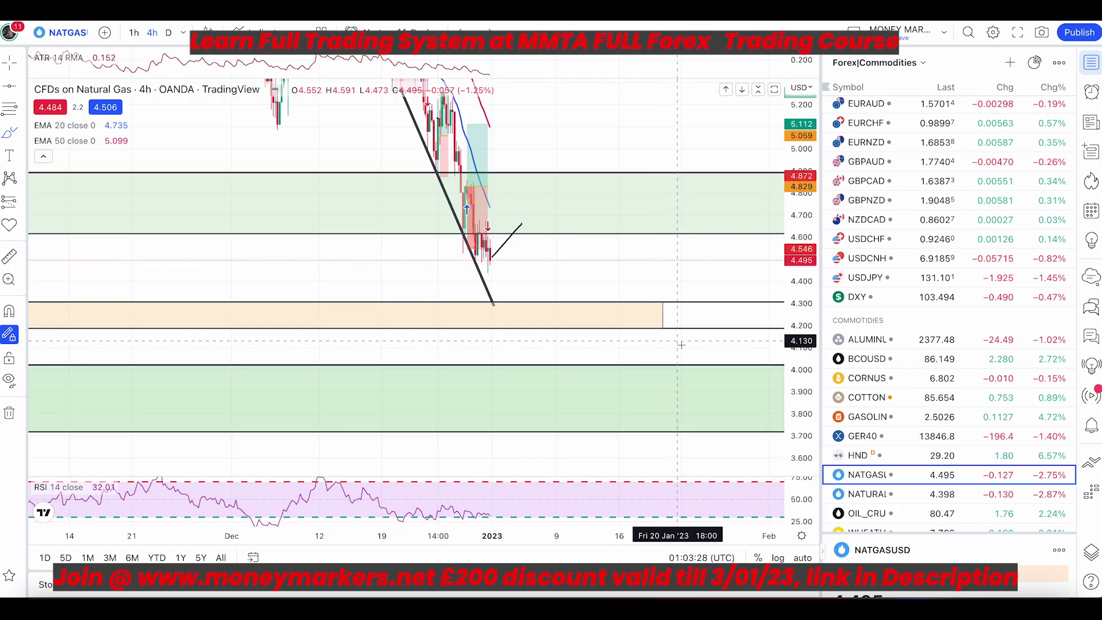
- Select the lower green zone below the orange zone on NATGASUSD, and switch the chart to XAUUSD
left_click_drag(680, 344, 201, 263)
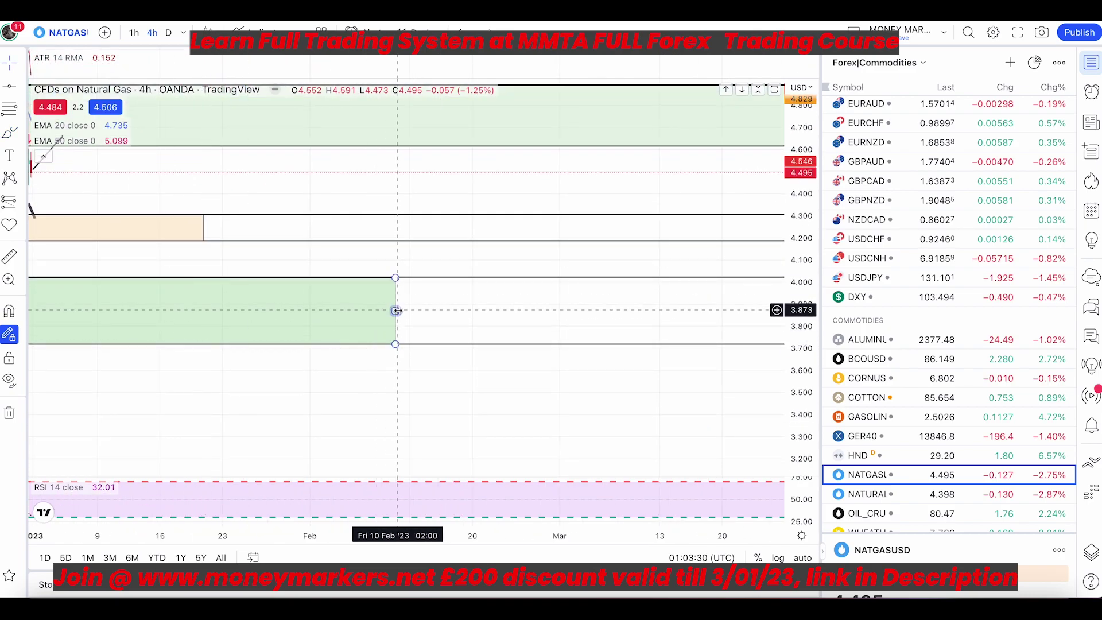
left_click(396, 311)
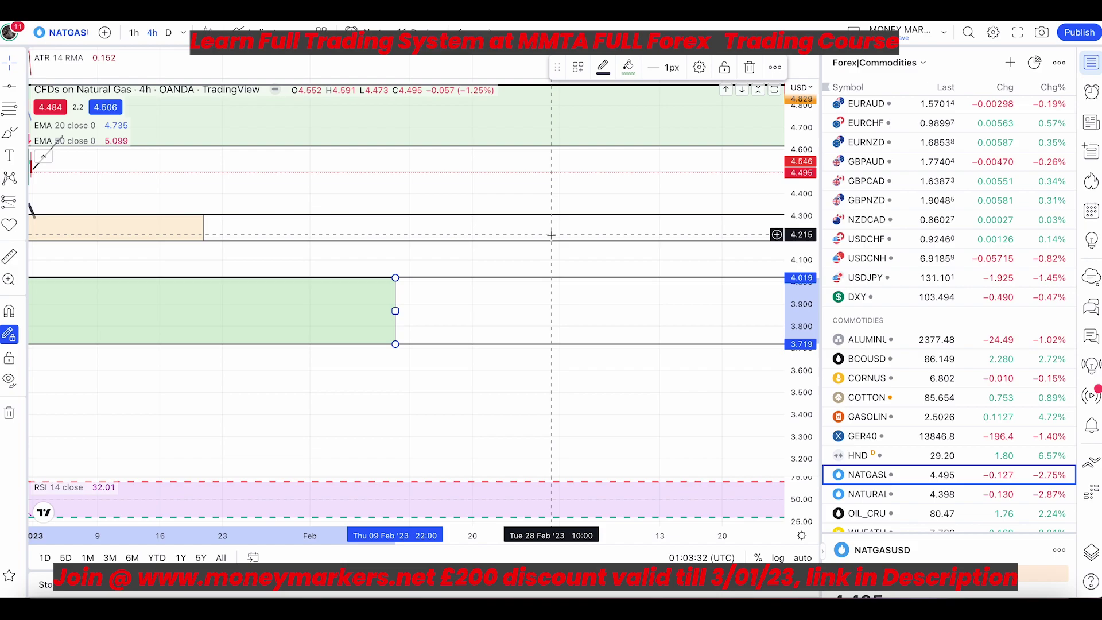
scroll(598, 347, "left", 5)
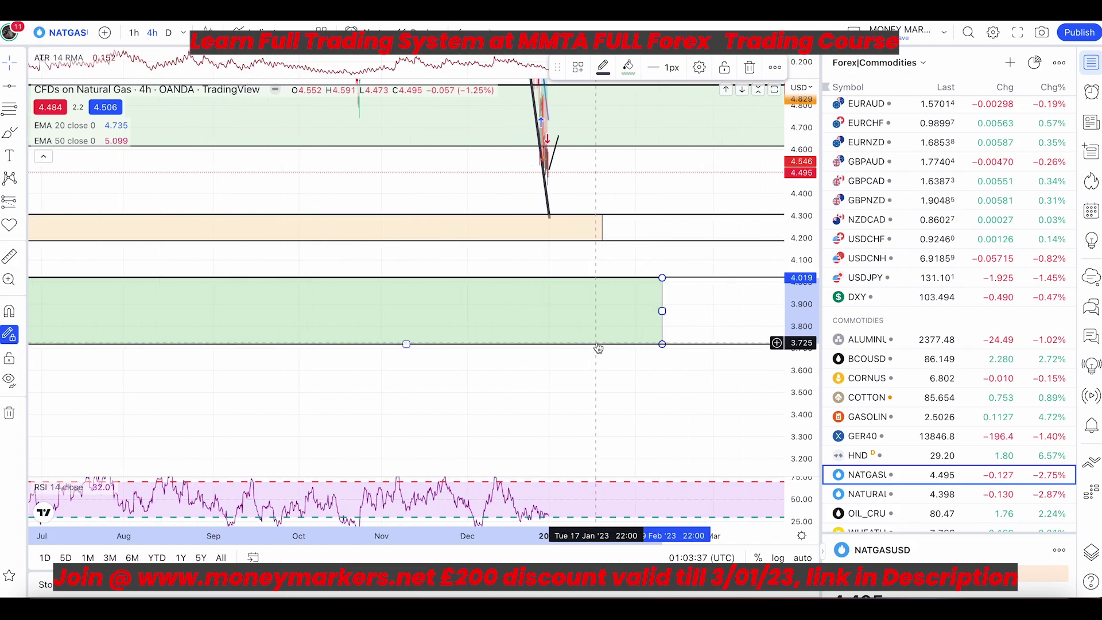
scroll(599, 348, "up", 2)
scroll(598, 347, "up", 1)
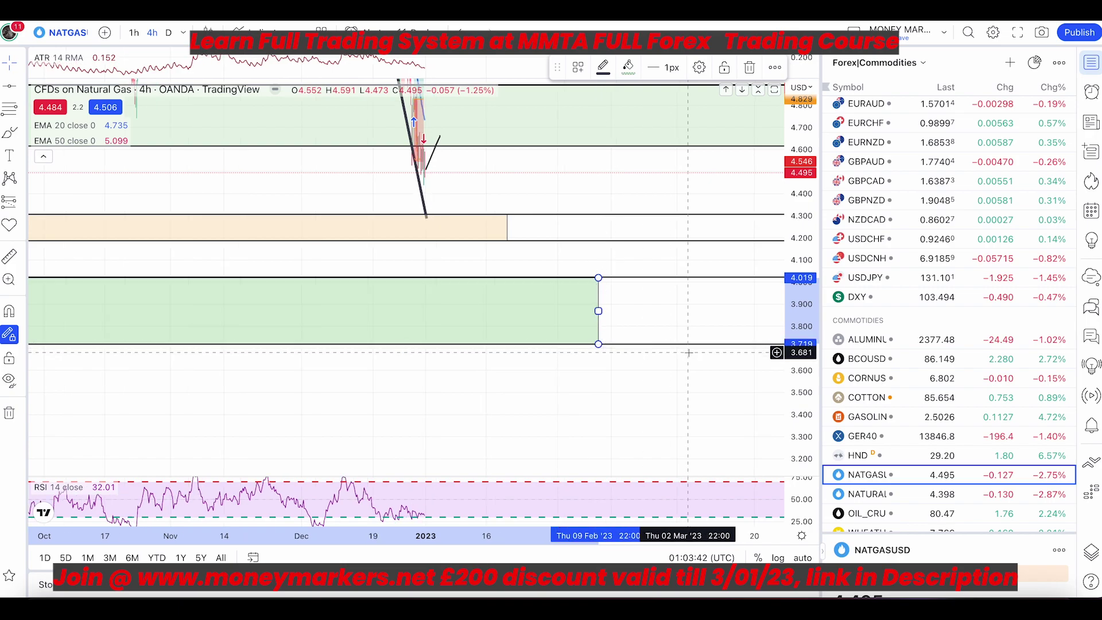
scroll(941, 419, "up", 1)
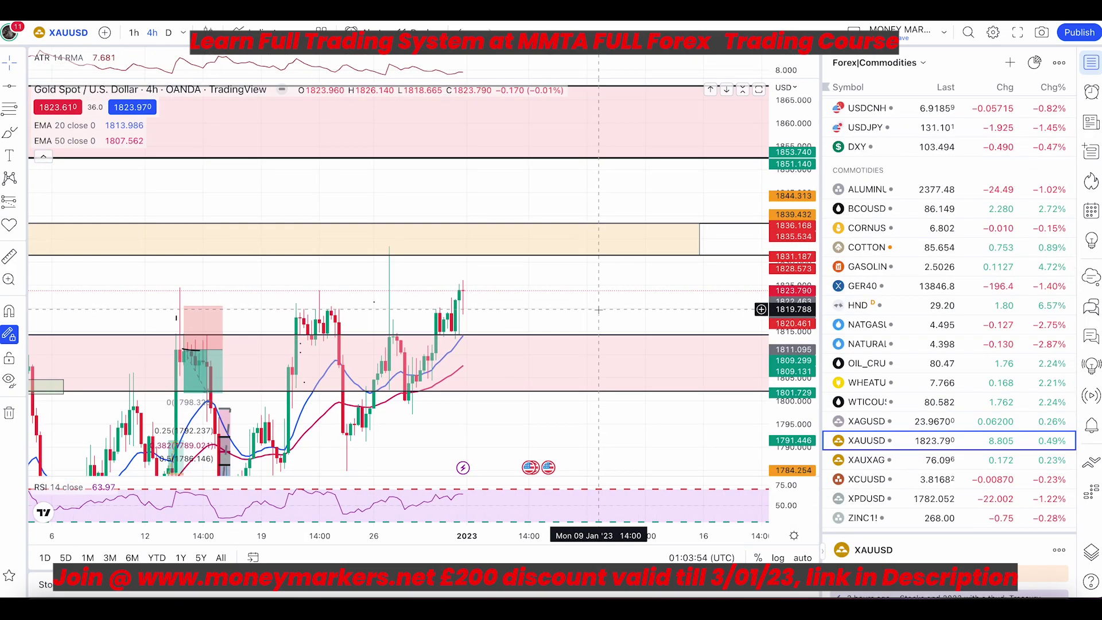
- Sketch a horizontal line along the December candle highs at about 1820 with the Brush, and undo it
left_click_drag(650, 285, 550, 308)
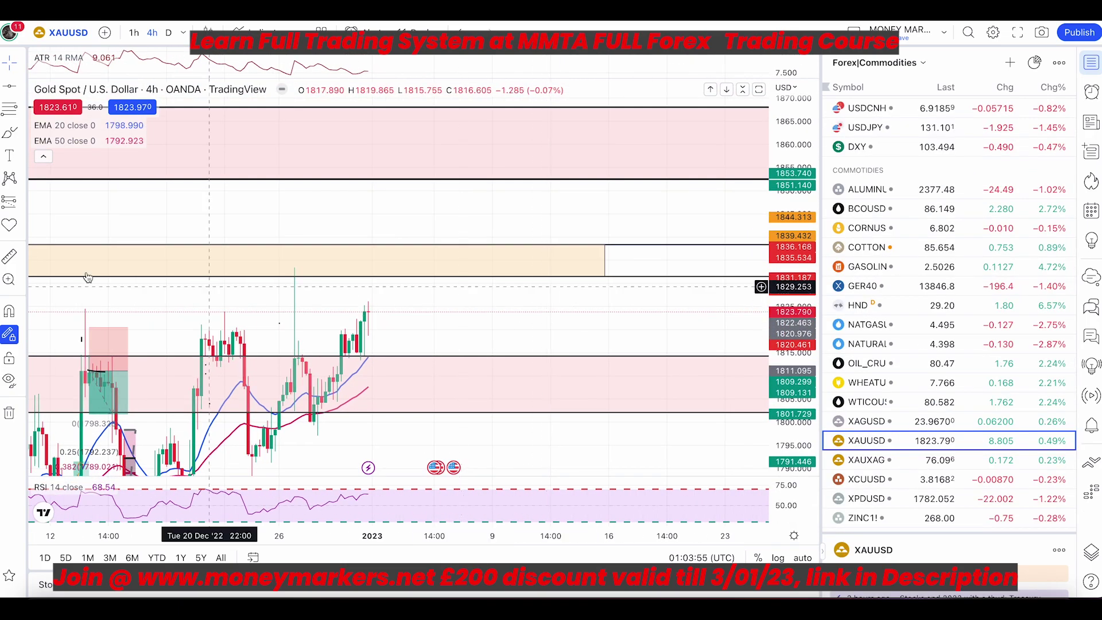
left_click(7, 135)
left_click(198, 332)
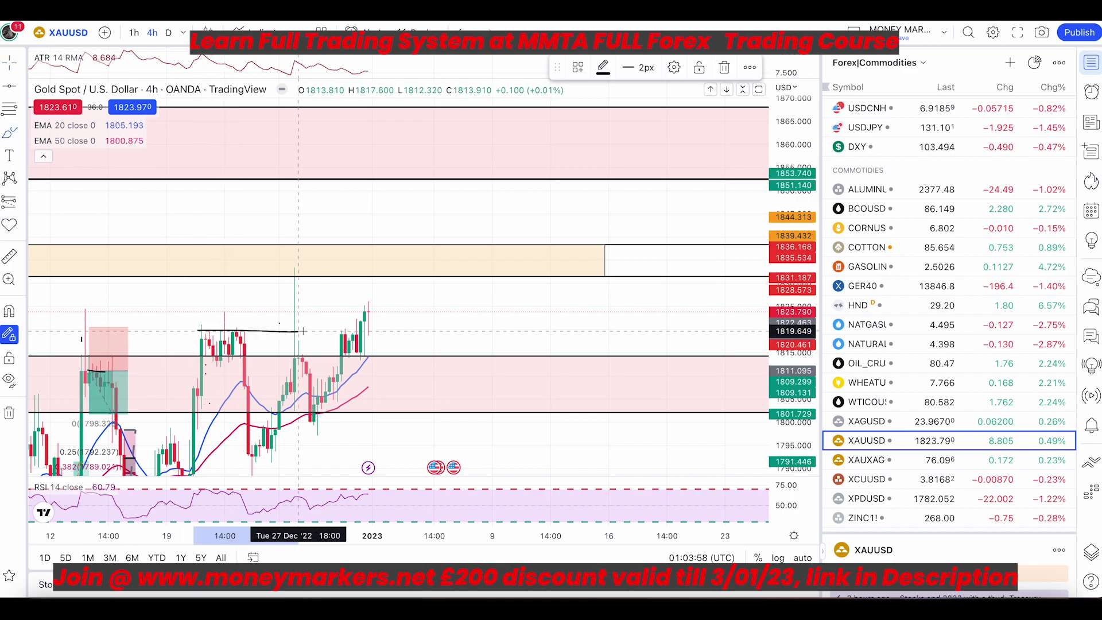
key("super+z")
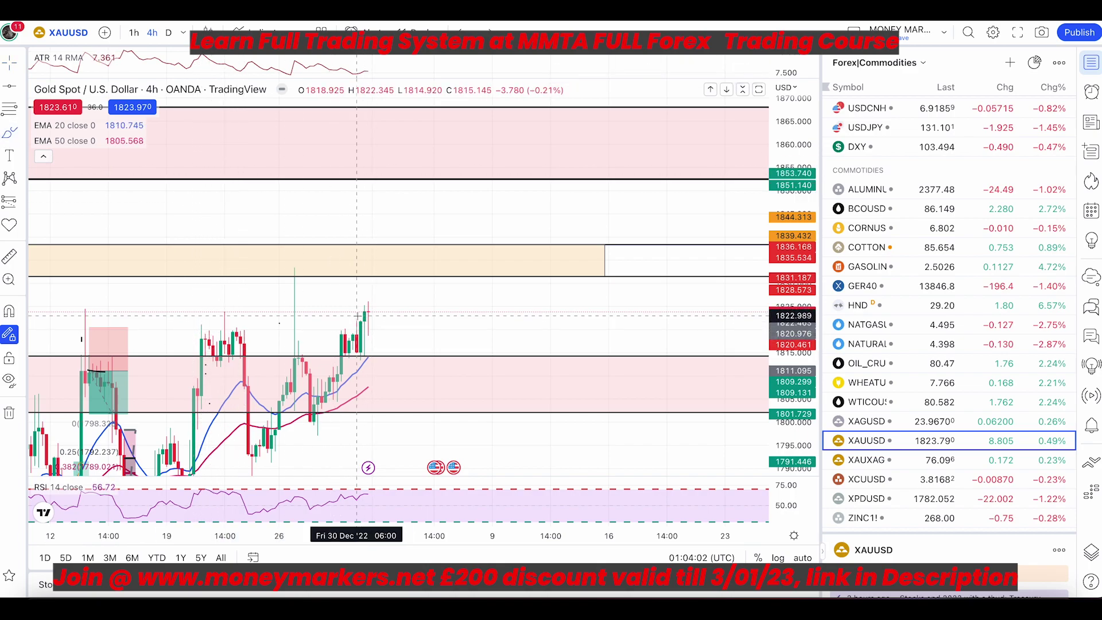
- Sketch a dashed short pullback from the latest candle and a rise into the orange zone with the Brush, and select the orange zone
left_click(368, 302)
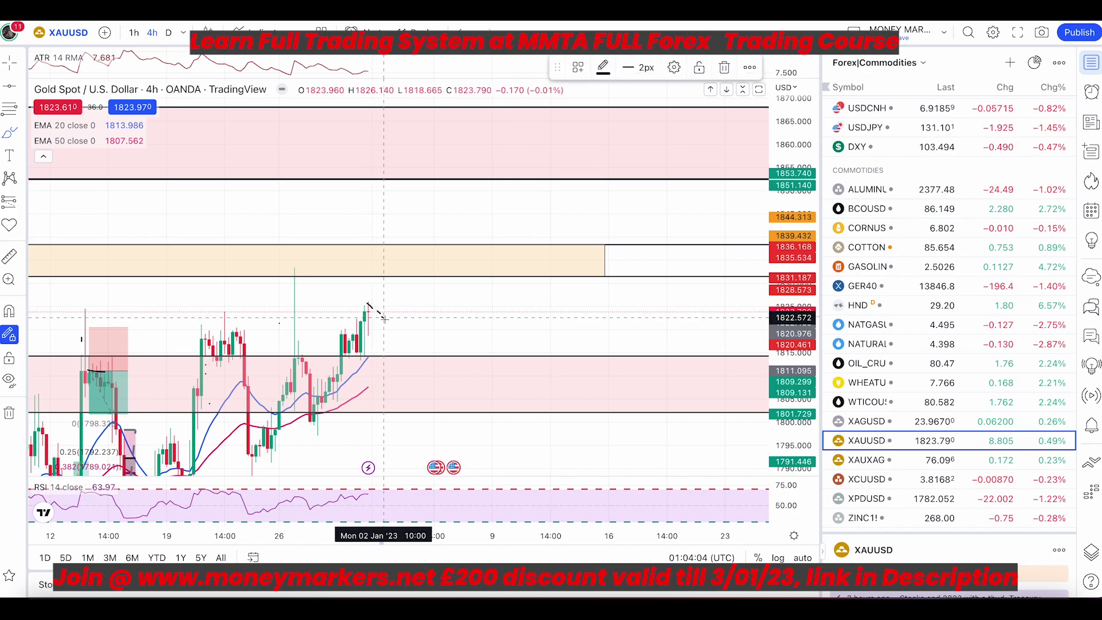
left_click(391, 324)
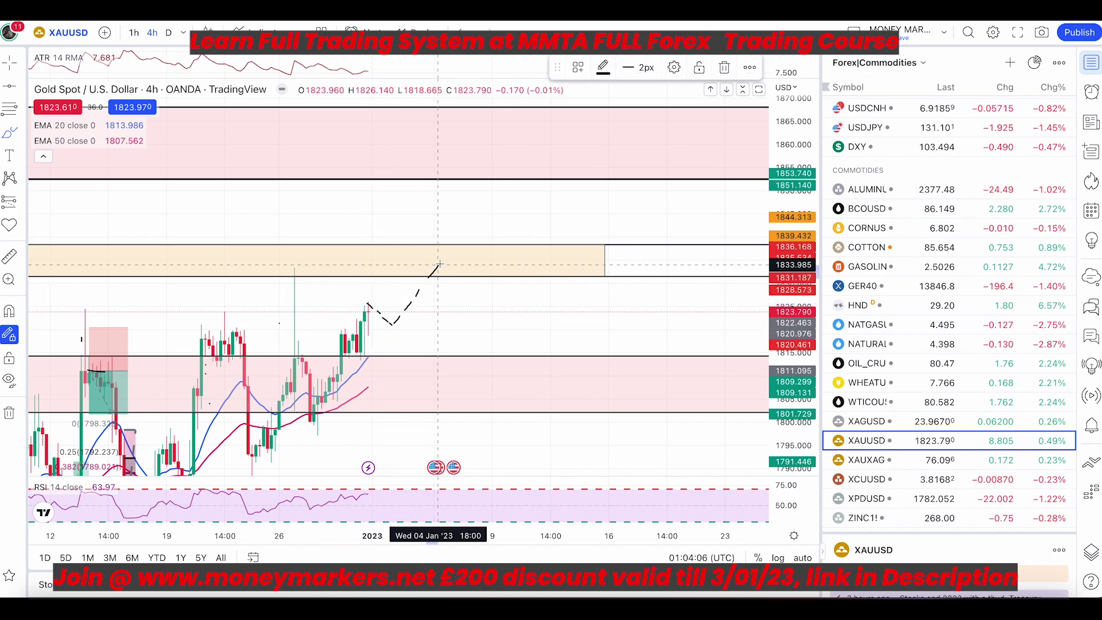
left_click(605, 260)
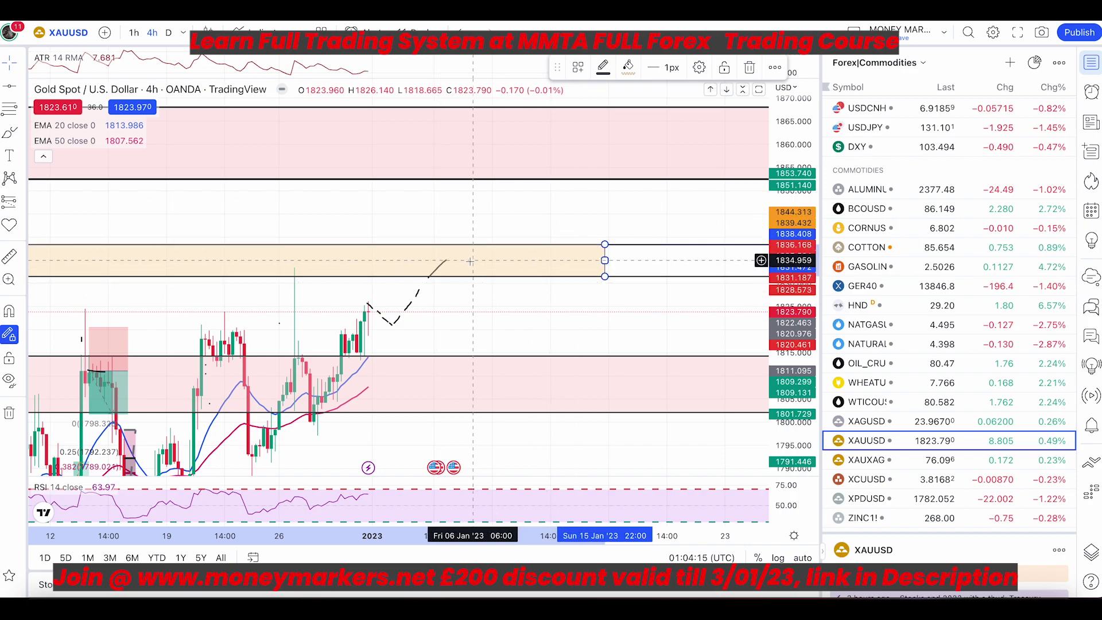
mouse_move(453, 268)
left_mouse_down()
mouse_move(443, 320)
mouse_move(456, 291)
left_mouse_up()
left_click(9, 133)
key("ctrl+z")
key("ctrl+z")
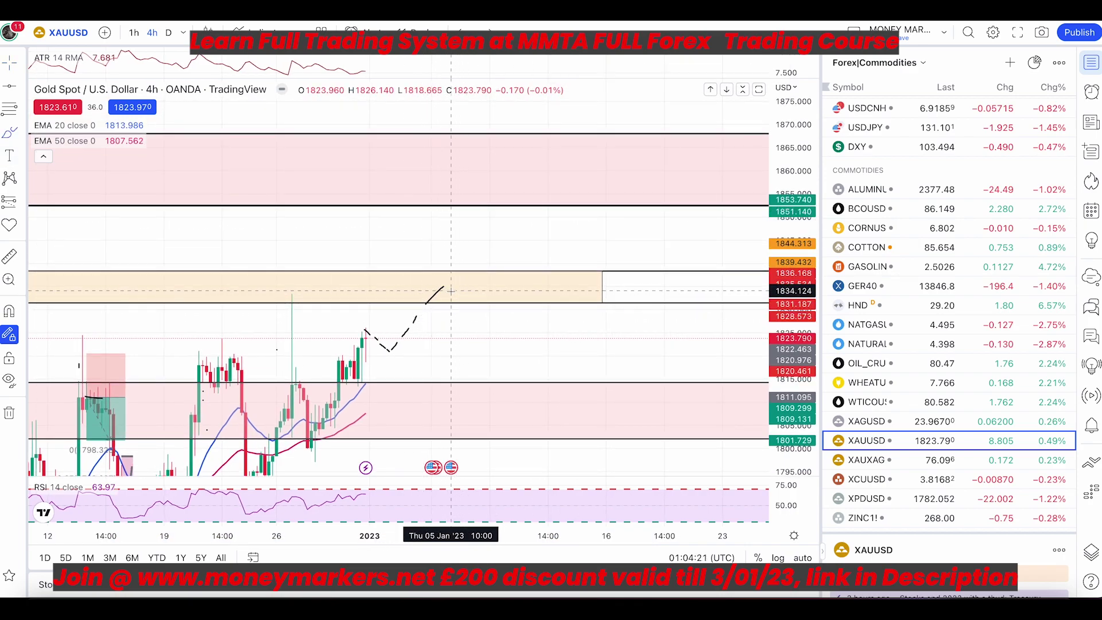
key("Escape")
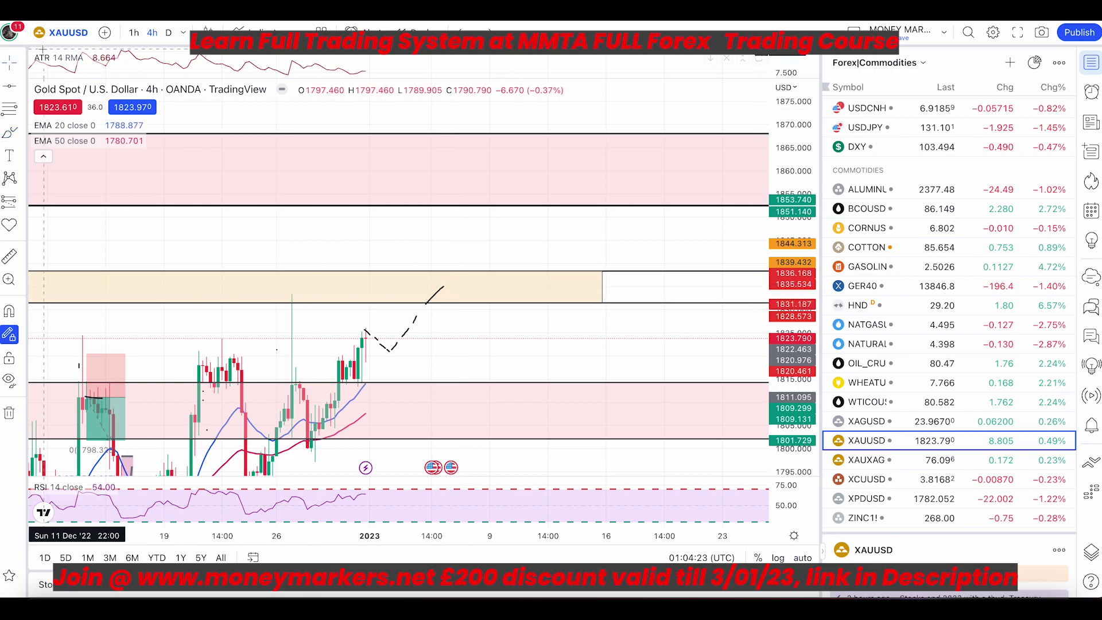
- Sketch a vertical drop from the end of the dashed path in the orange zone with the Brush, and remove the sketched strokes
mouse_move(50, 61)
left_click(398, 439)
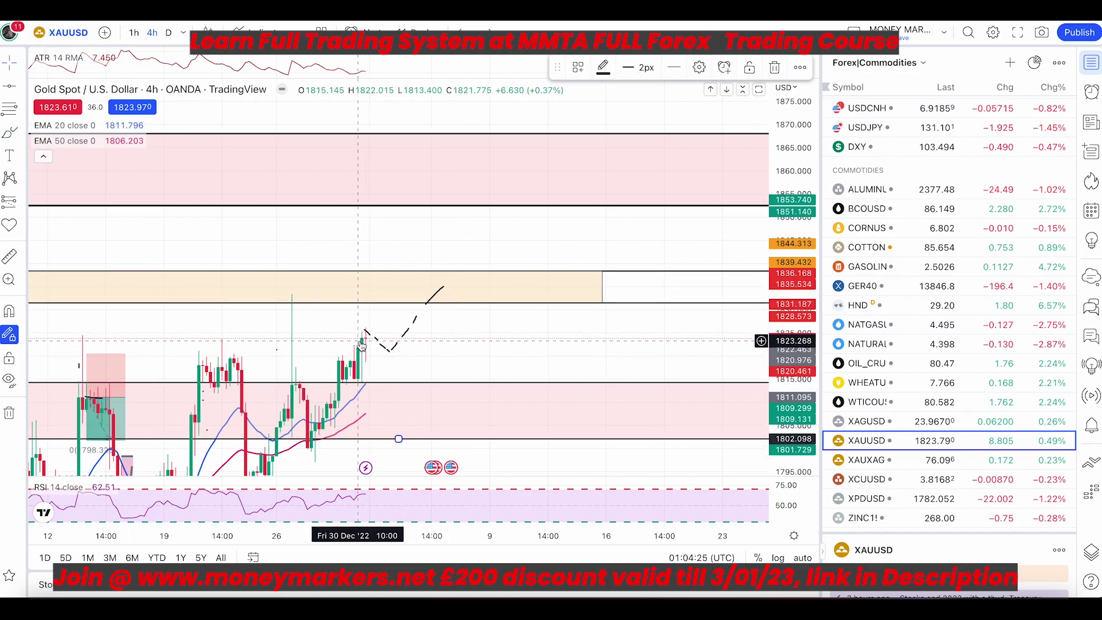
left_click(11, 135)
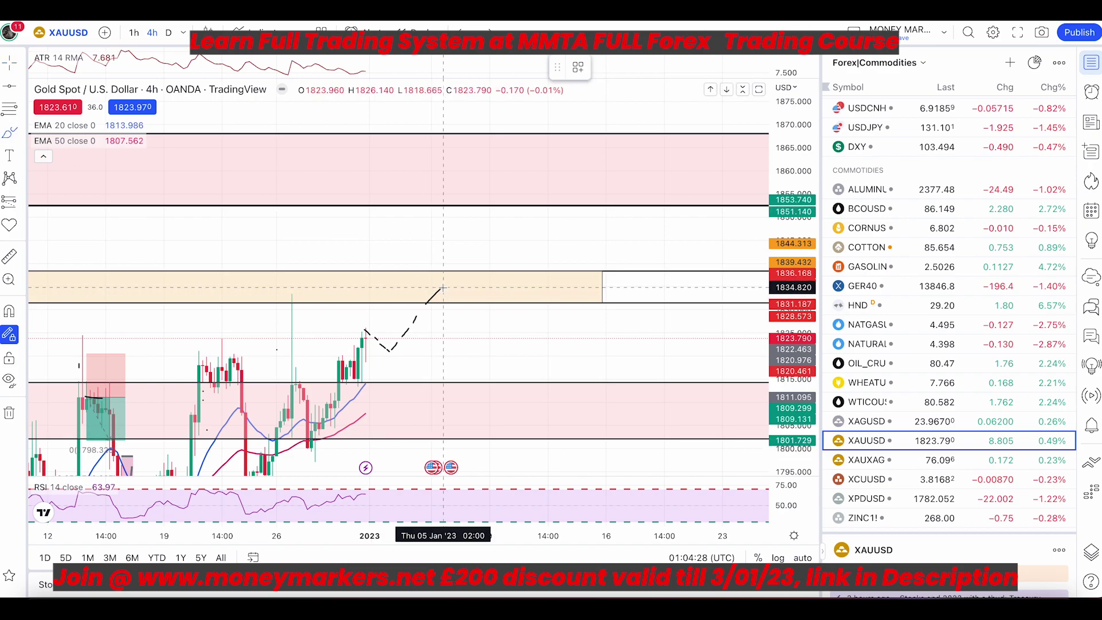
left_click_drag(444, 287, 443, 328)
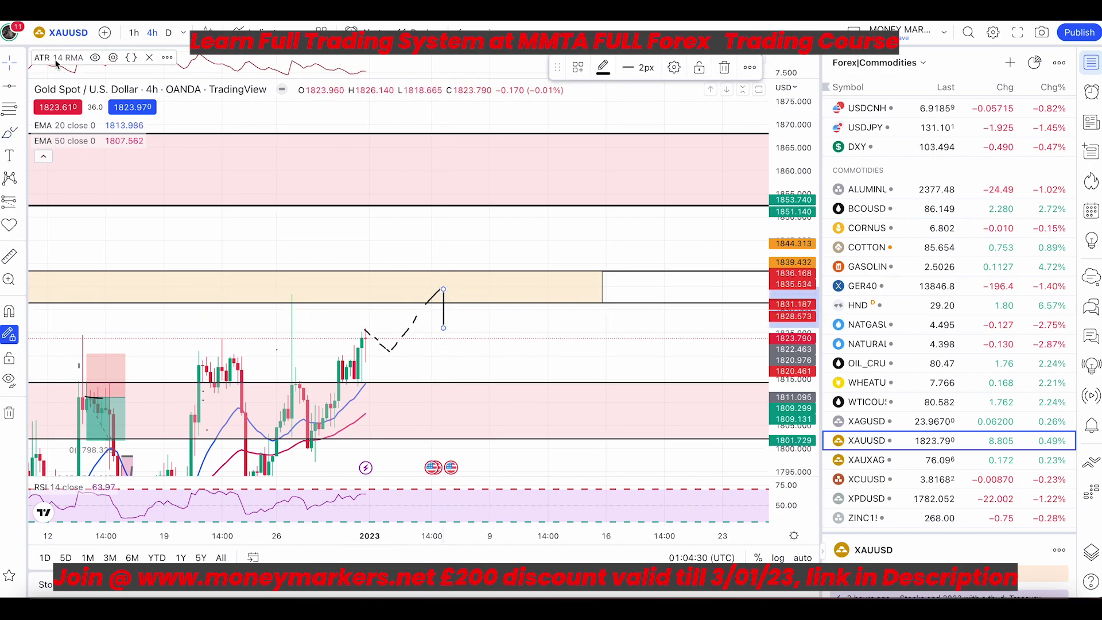
key("Delete")
left_click_drag(300, 190, 301, 164)
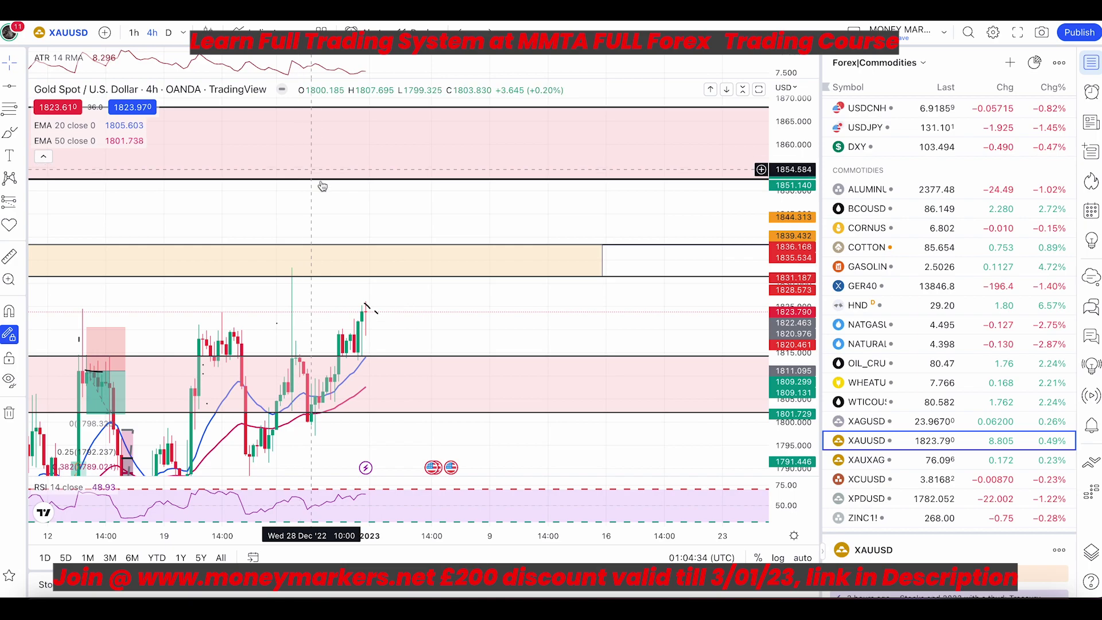
- Sketch a climb into the orange zone with sideways swings and a continuation towards the upper pink zone with the Brush, and undo the strokes
left_click(10, 133)
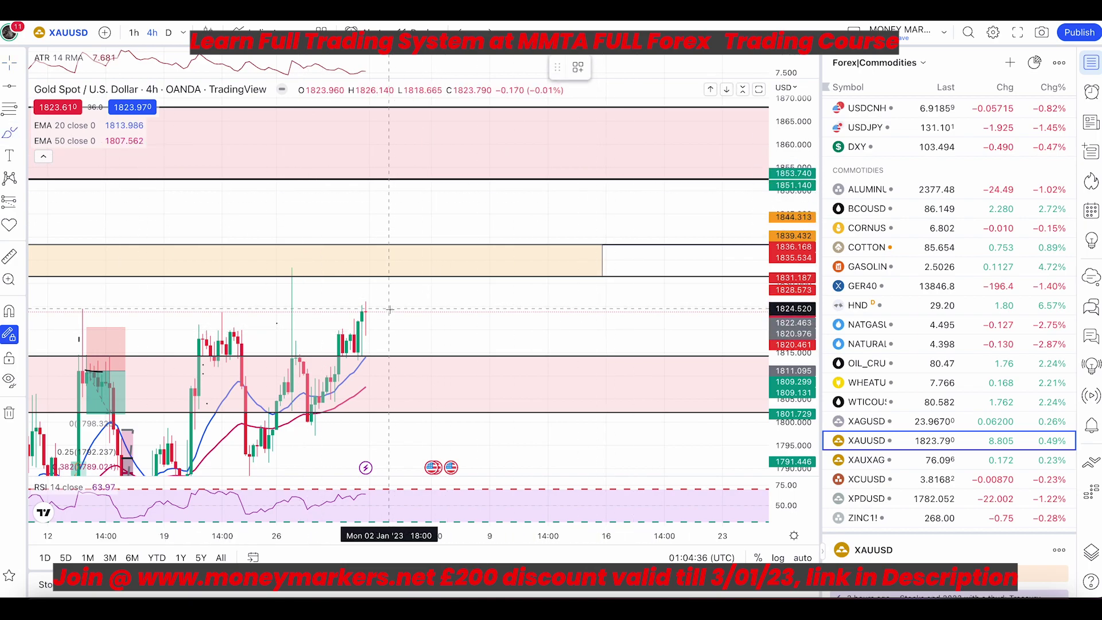
mouse_move(365, 312)
left_mouse_down()
mouse_move(475, 261)
mouse_move(486, 270)
left_mouse_up()
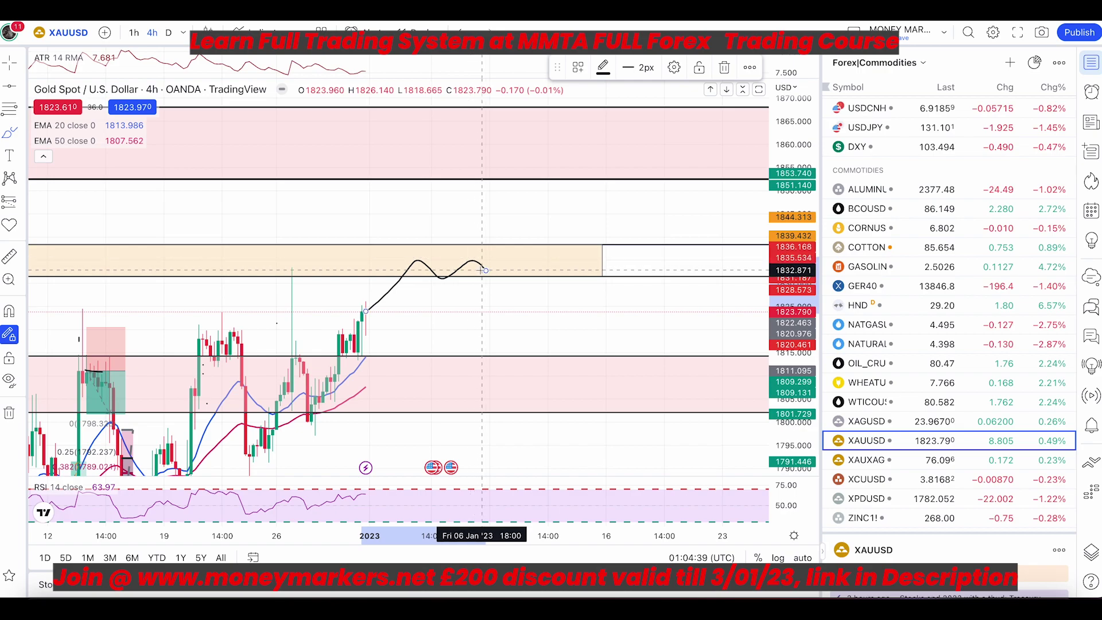
left_click_drag(412, 263, 552, 259)
key("super+z")
key("super+z")
key("super+z")
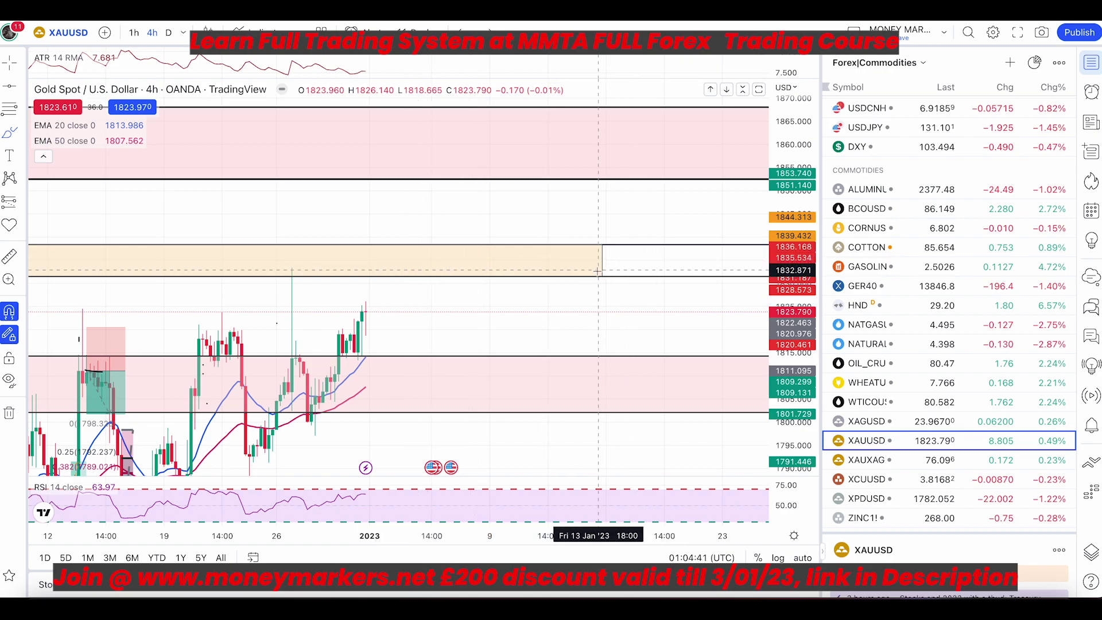
left_click_drag(462, 305, 605, 140)
key("ctrl+z")
key("Escape")
- Select the upper pink zone above the orange zone and examine the zones against the latest gold candles
scroll(647, 194, "down", 4)
mouse_move(647, 194)
left_mouse_down()
mouse_move(377, 234)
mouse_move(155, 223)
left_mouse_up()
left_click(339, 170)
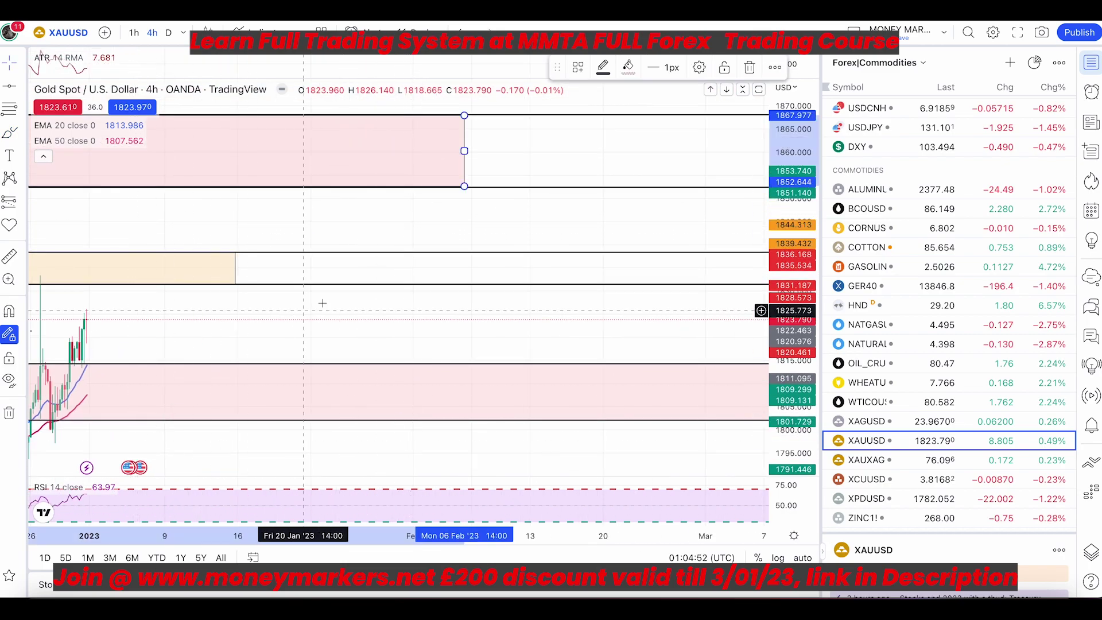
right_click(287, 242)
left_click_drag(216, 234, 666, 185)
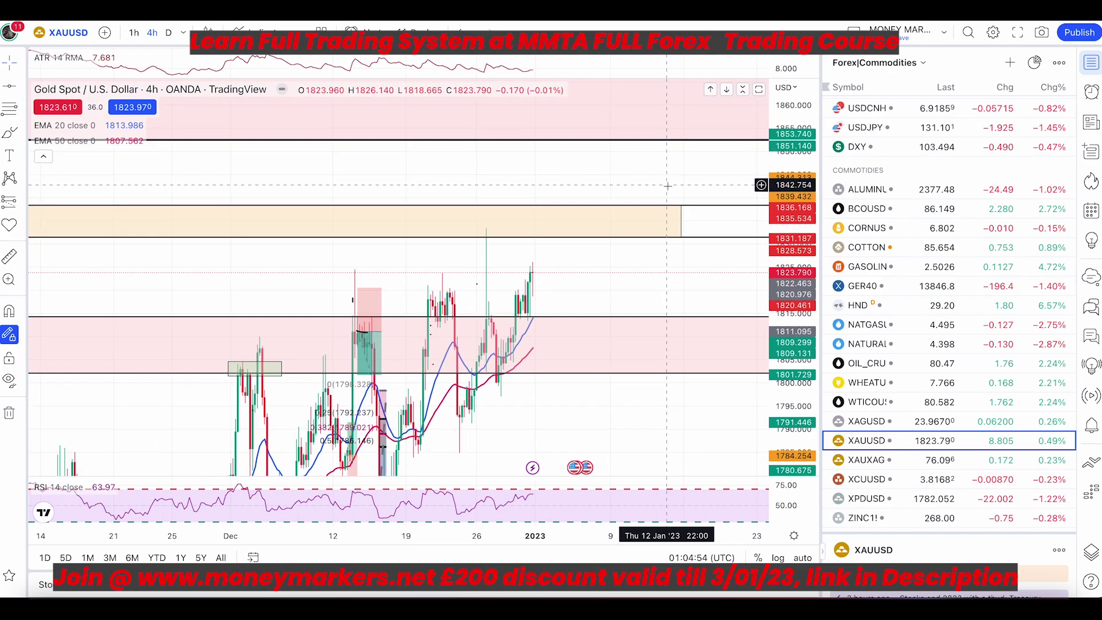
- Sketch a dip to the lower pink zone's upper edge and a rise into the orange zone with the Brush, and undo the rising strokes
scroll(720, 252, "up", 3)
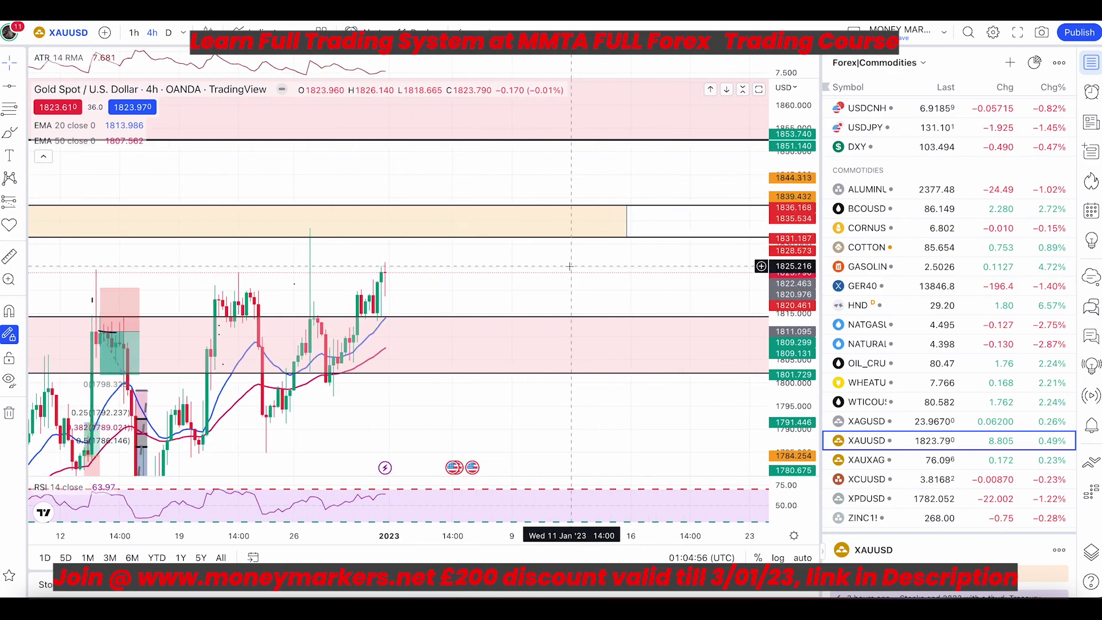
left_click(10, 132)
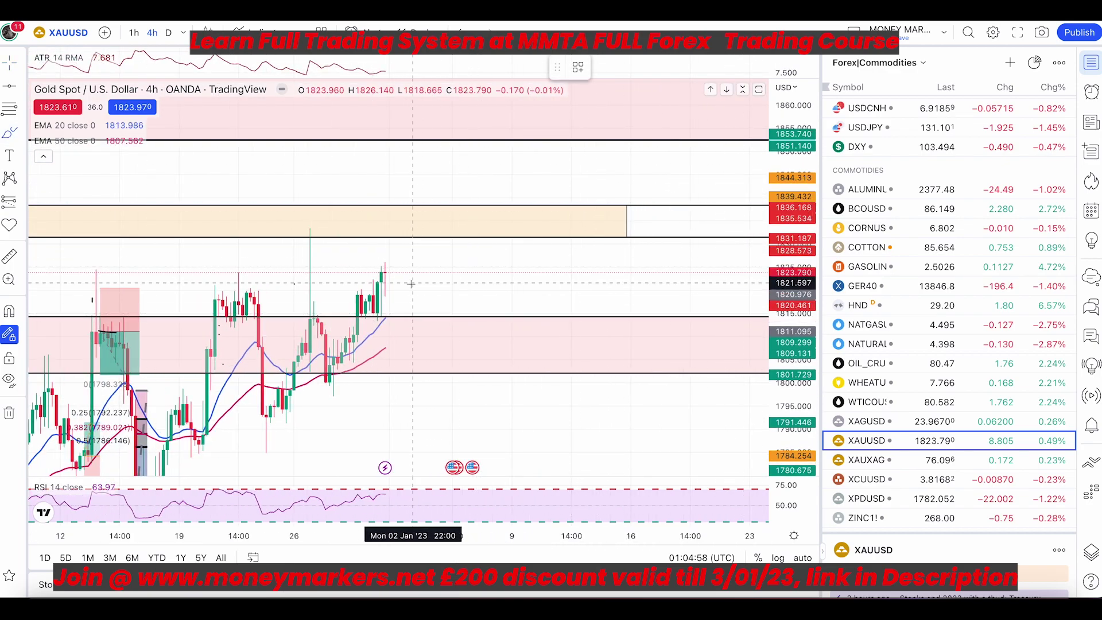
mouse_move(385, 275)
left_mouse_down()
mouse_move(410, 322)
mouse_move(491, 229)
left_mouse_up()
left_click_drag(456, 239, 489, 217)
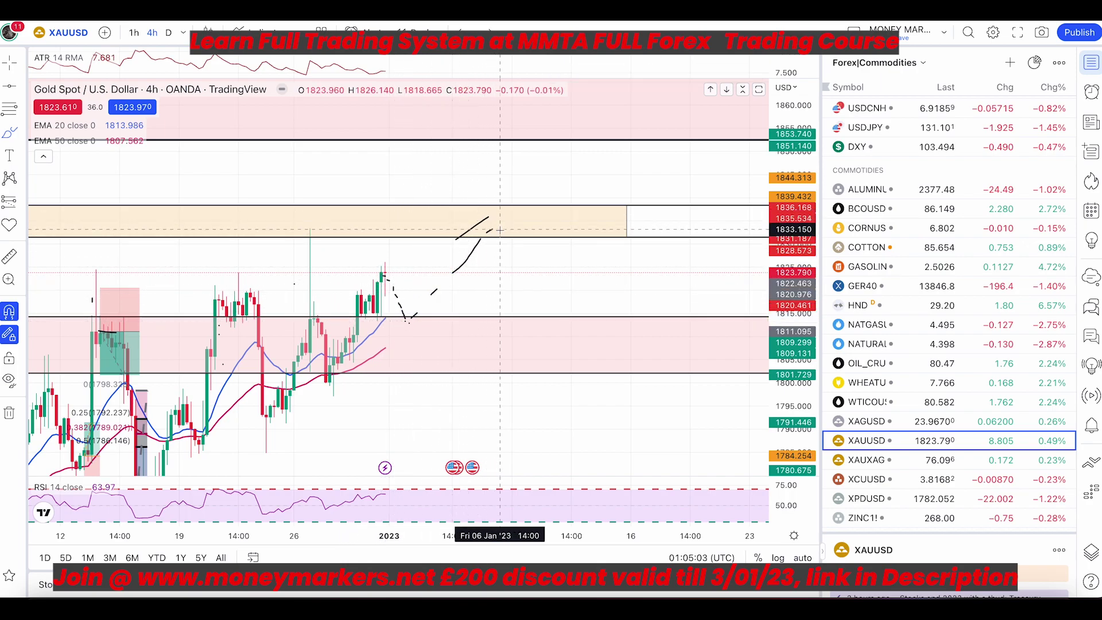
key("super+z")
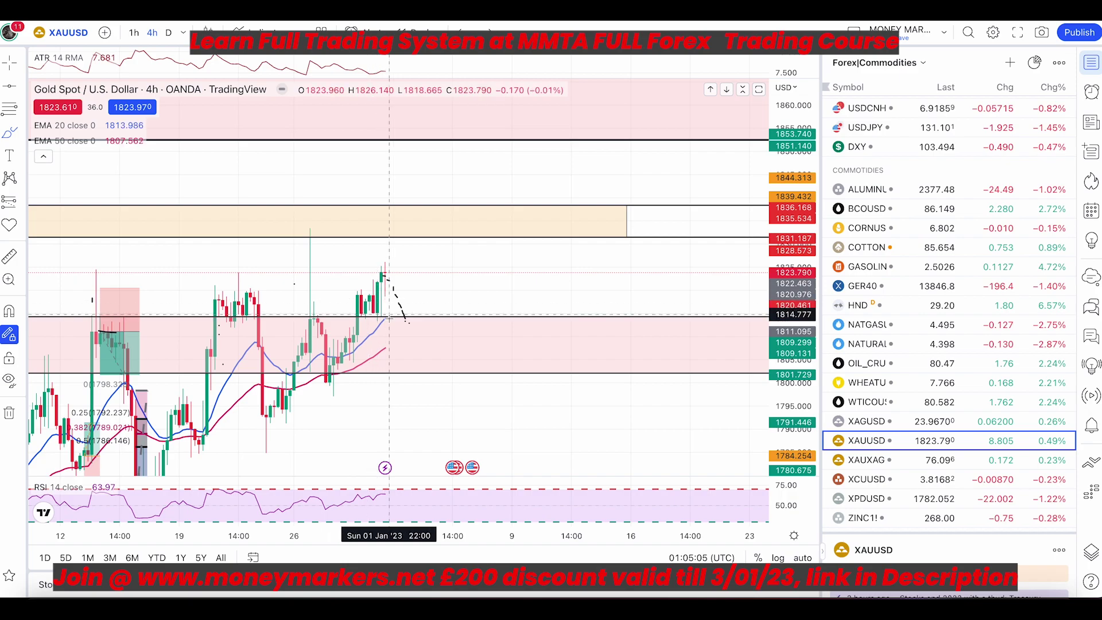
- Sketch a vertical drop through gold's lower pink zone with the Brush, and open the silver chart XAGUSD
left_click_drag(386, 301, 390, 384)
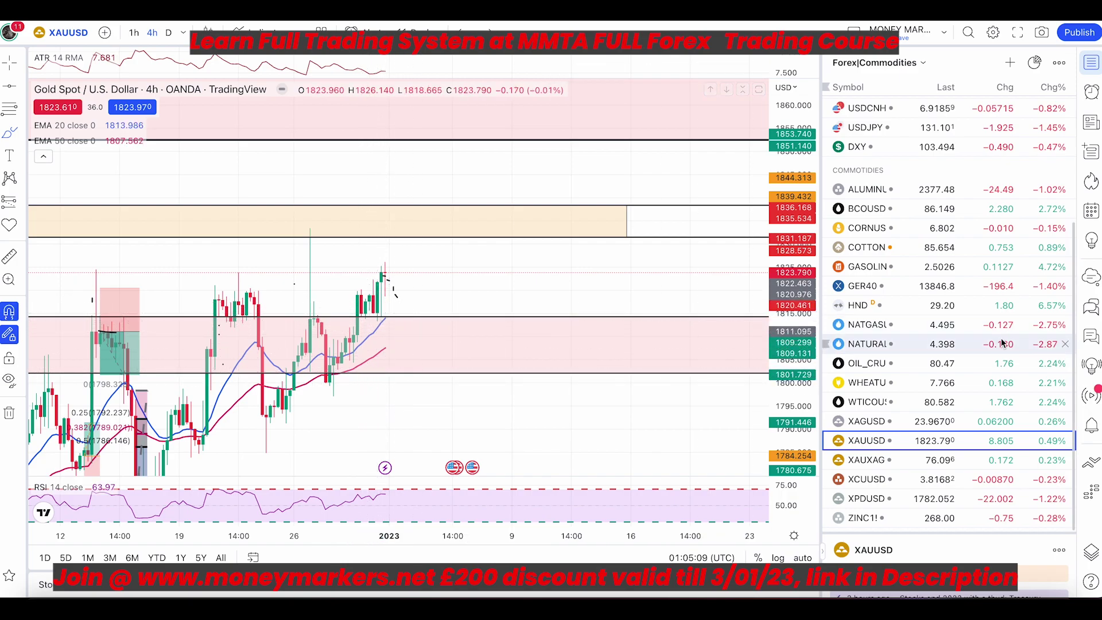
left_click(867, 421)
left_click_drag(799, 203, 799, 244)
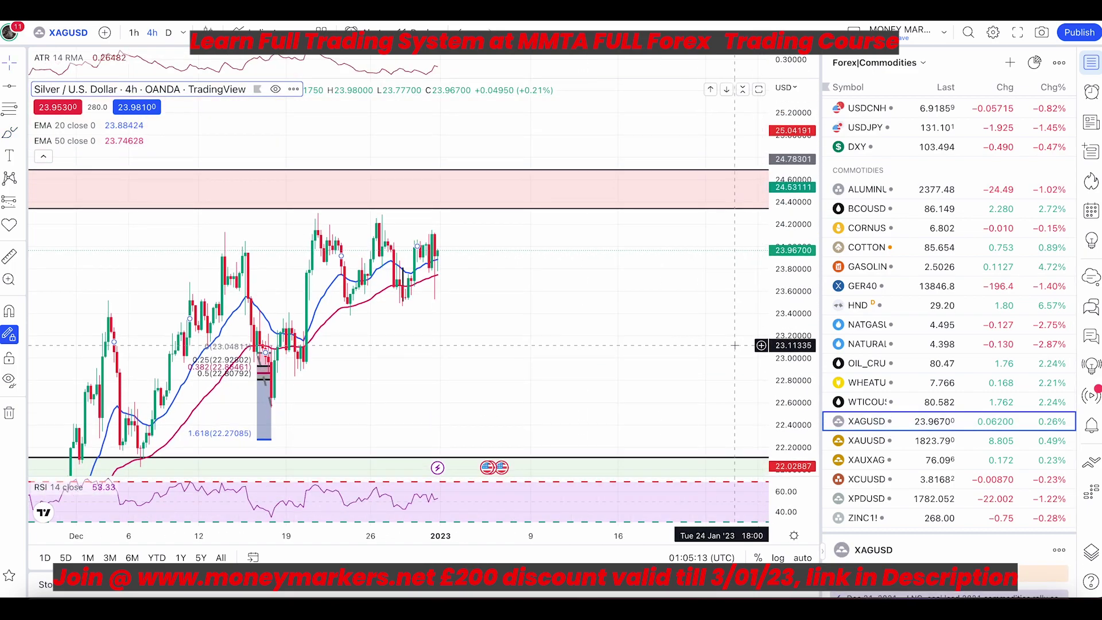
- Sketch strokes around the latest silver candles with the Brush, including an arc spanning their swing, and undo them
left_click(8, 131)
left_click_drag(377, 286, 504, 263)
key("ctrl+z")
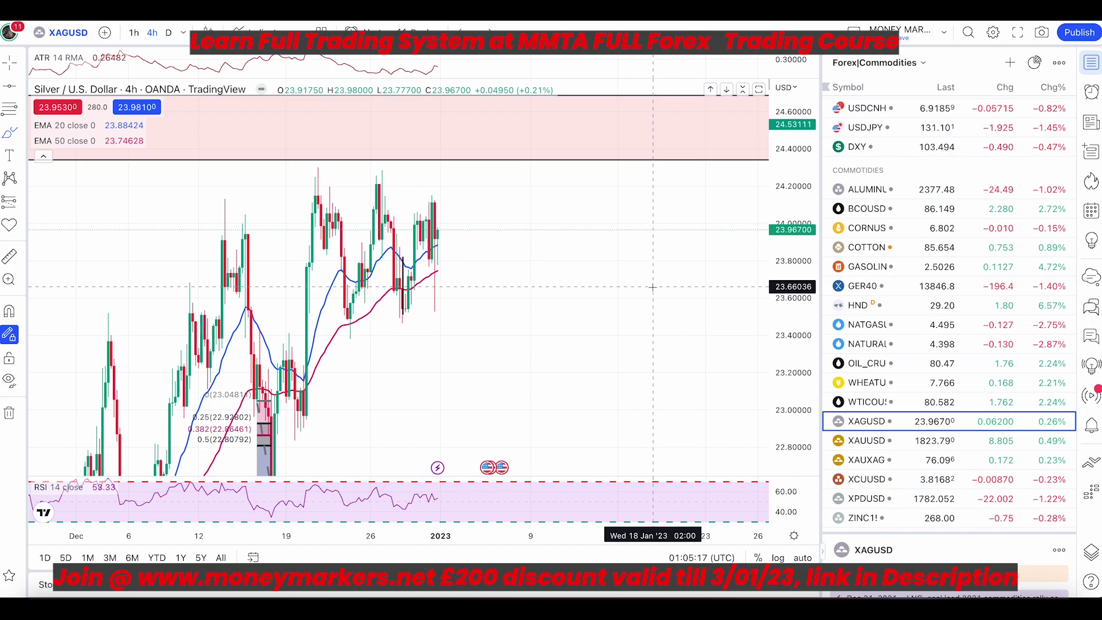
key("ctrl+z")
right_click(715, 225)
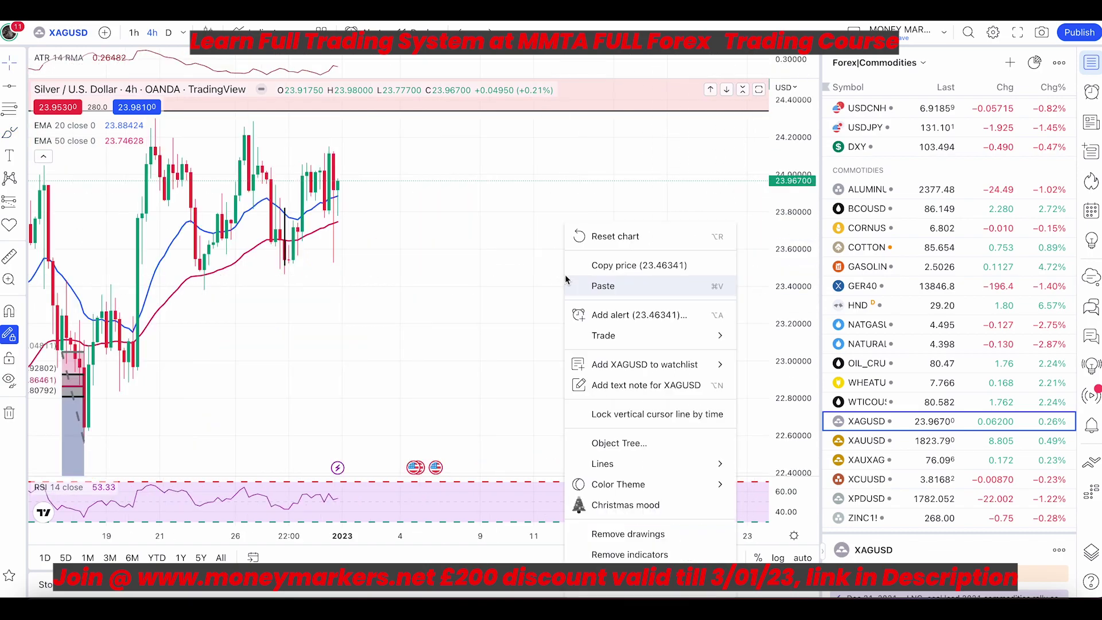
left_click(608, 285)
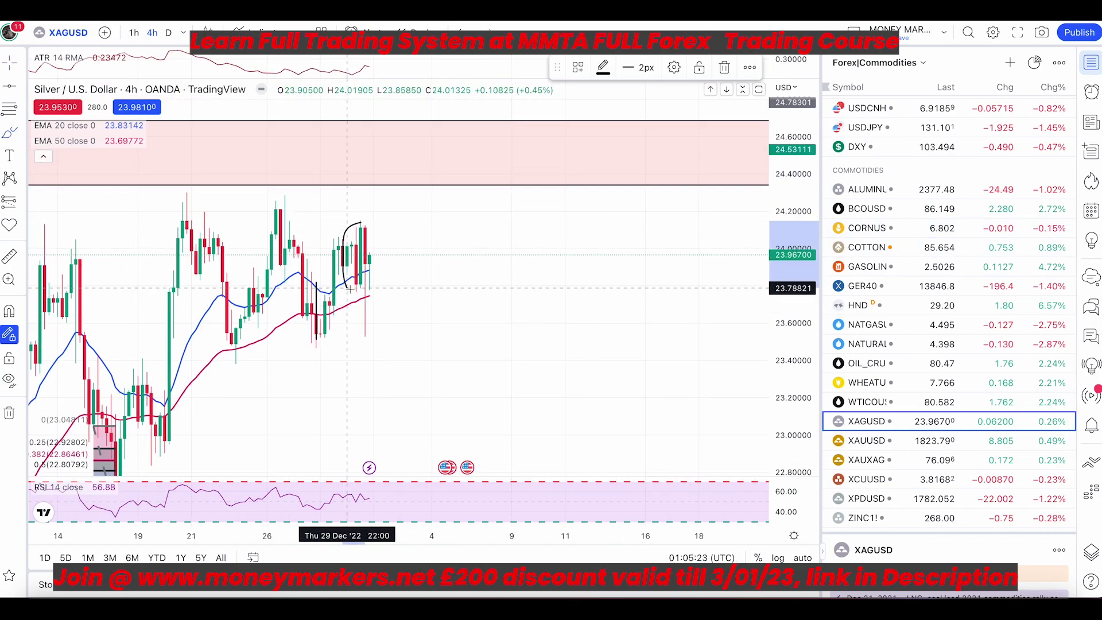
left_click(343, 222)
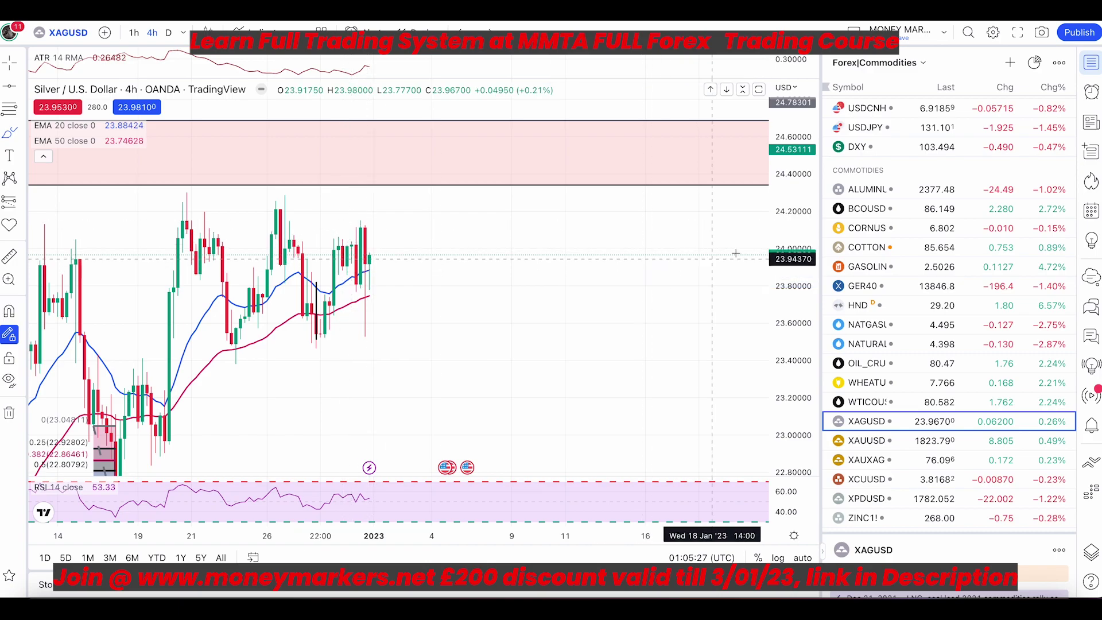
- Sketch a climb from the latest silver candles into the pink zone with the Brush, and add a short horizontal stroke inside it
left_click_drag(772, 258, 768, 364)
scroll(767, 364, "down", 3)
left_click_drag(733, 329, 399, 349)
key("ctrl+z")
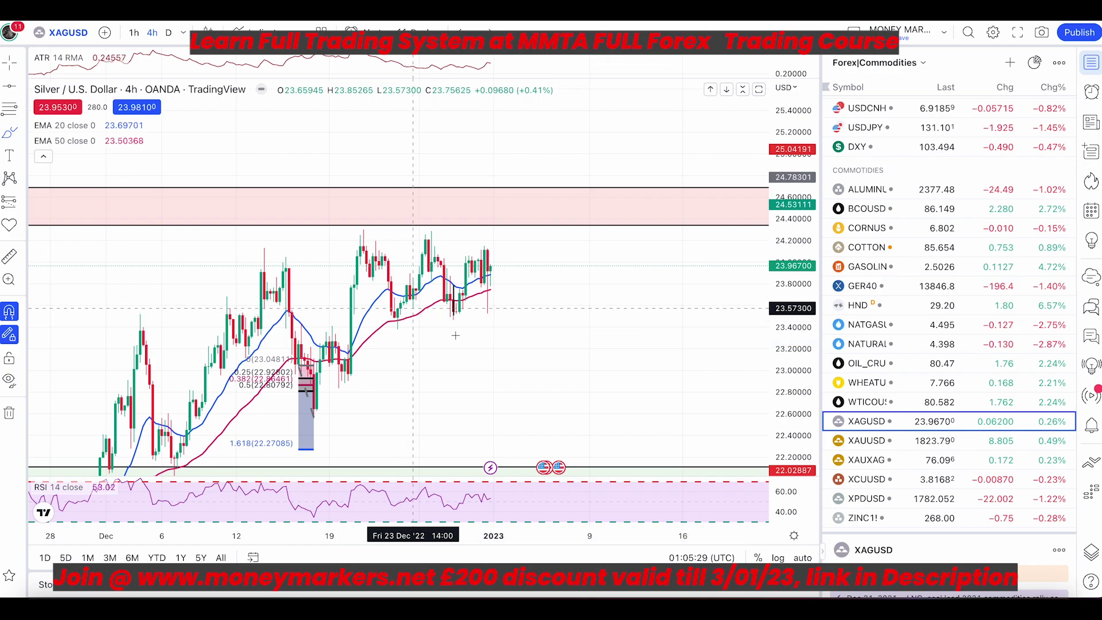
left_click(8, 135)
left_click_drag(472, 273, 540, 212)
left_click_drag(435, 206, 562, 202)
scroll(592, 221, "down", 6)
key("Escape")
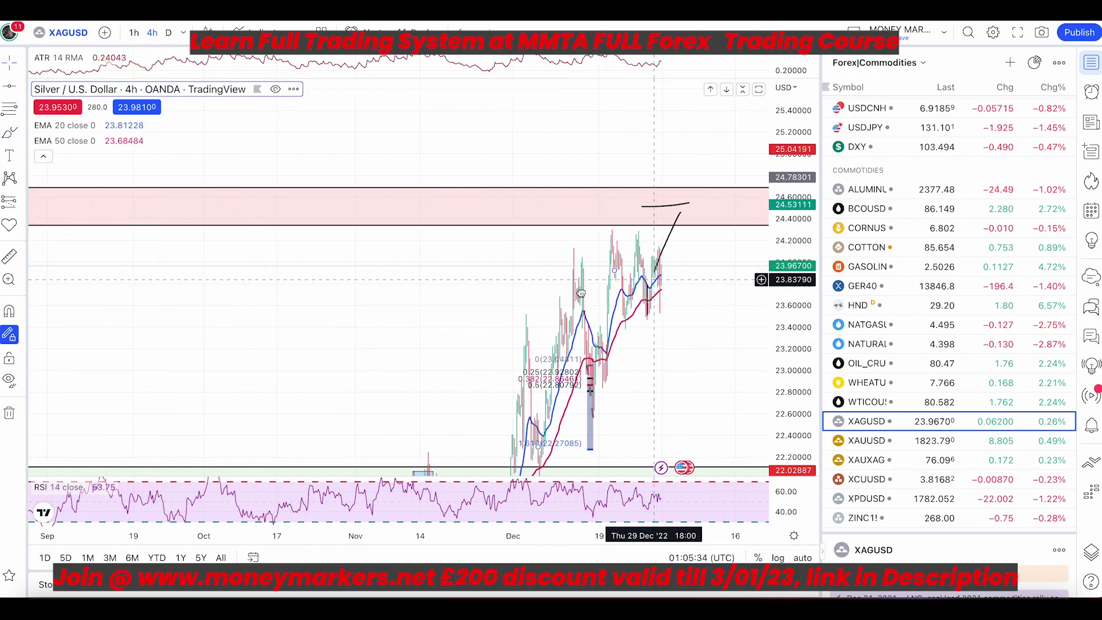
- Select the pink zone above the silver candles and examine its extent on the wider chart
scroll(654, 279, "down", 5)
left_click_drag(654, 278, 247, 304)
left_click(368, 233)
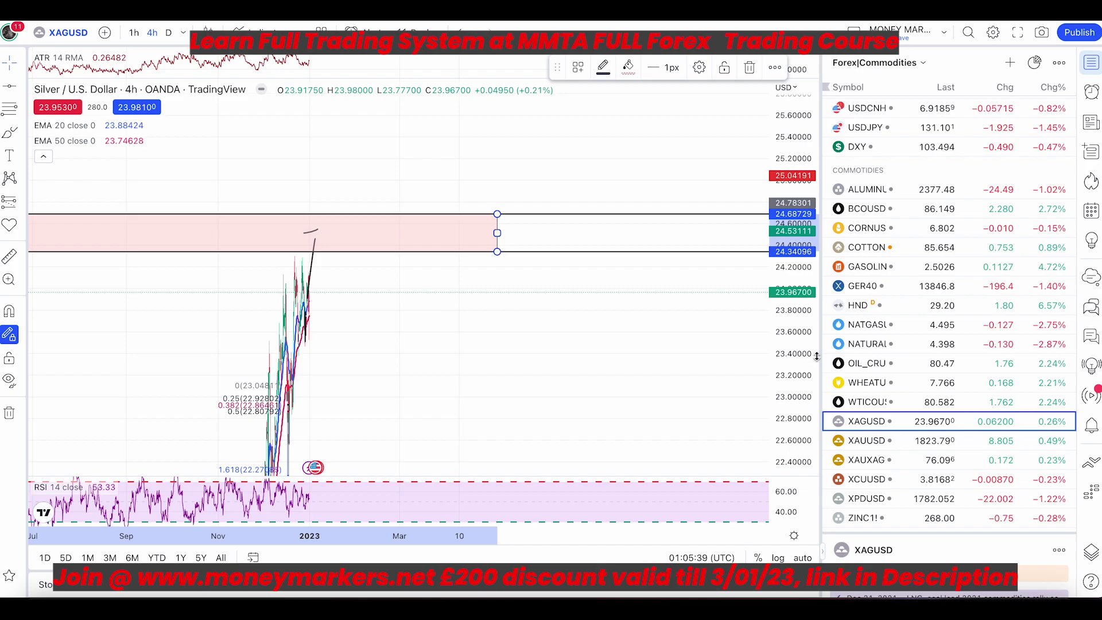
- Sketch sideways swings and a short drop in silver's pink zone with the Brush, and undo these strokes
left_click(9, 132)
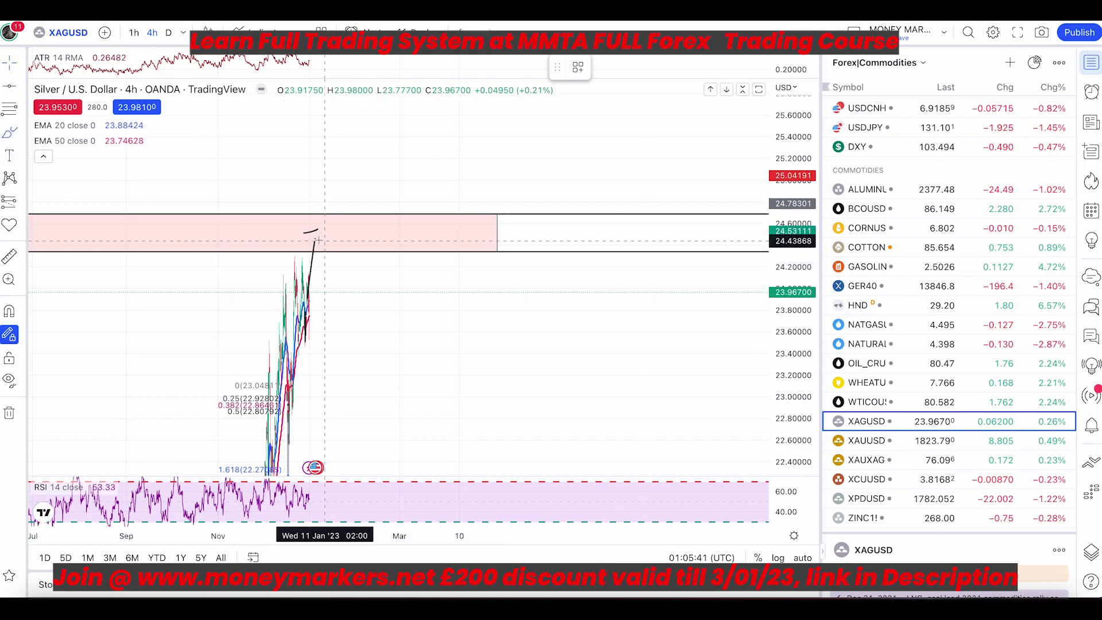
mouse_move(314, 255)
left_mouse_down()
mouse_move(332, 228)
mouse_move(384, 245)
left_mouse_up()
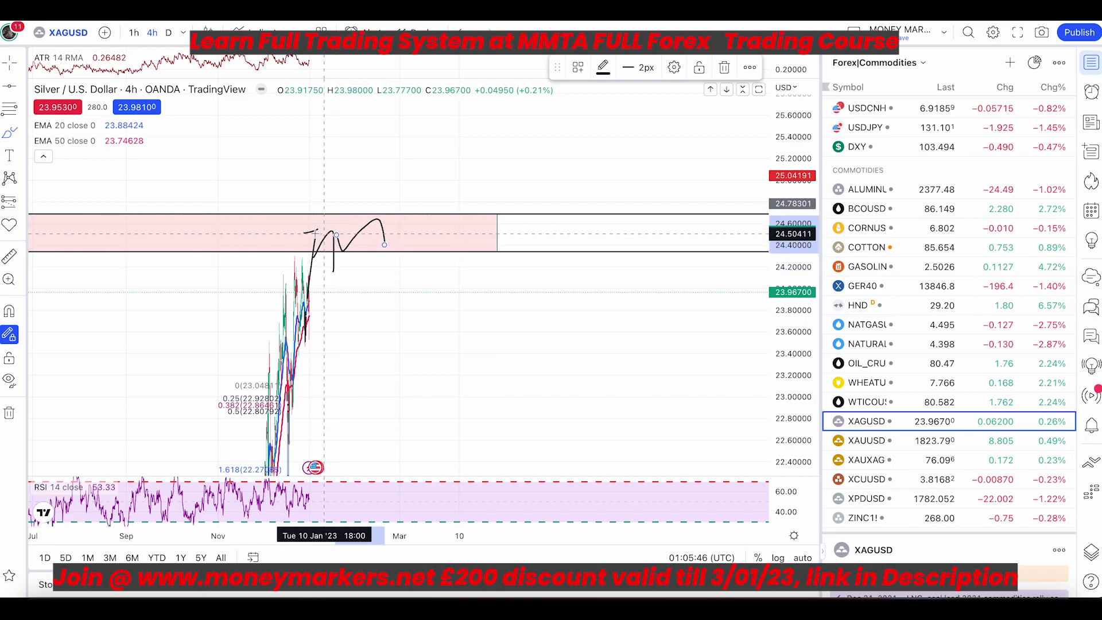
mouse_move(316, 233)
left_mouse_down()
mouse_move(427, 231)
mouse_move(397, 226)
mouse_move(411, 259)
left_mouse_up()
key("super+z")
key("super+z")
key("super+z")
key("super+z")
key("super+z")
key("super+z")
- Undo the rising stroke and the short horizontal stroke at silver's pink zone
scroll(441, 325, "up", 5)
key("Escape")
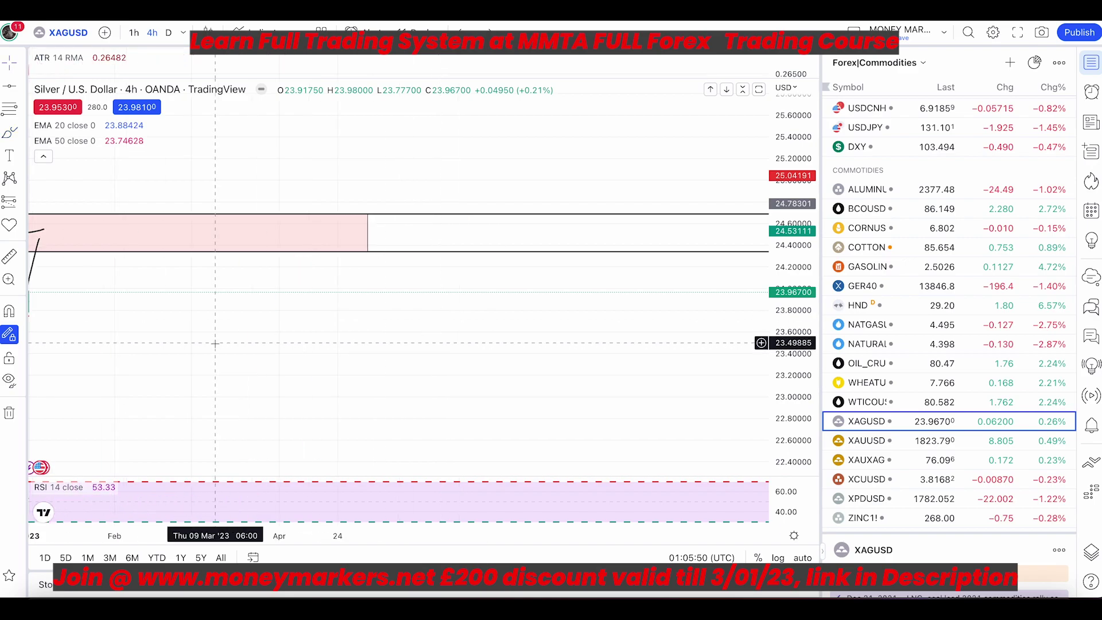
left_click_drag(215, 343, 659, 330)
scroll(583, 346, "up", 5)
scroll(622, 321, "down", 5)
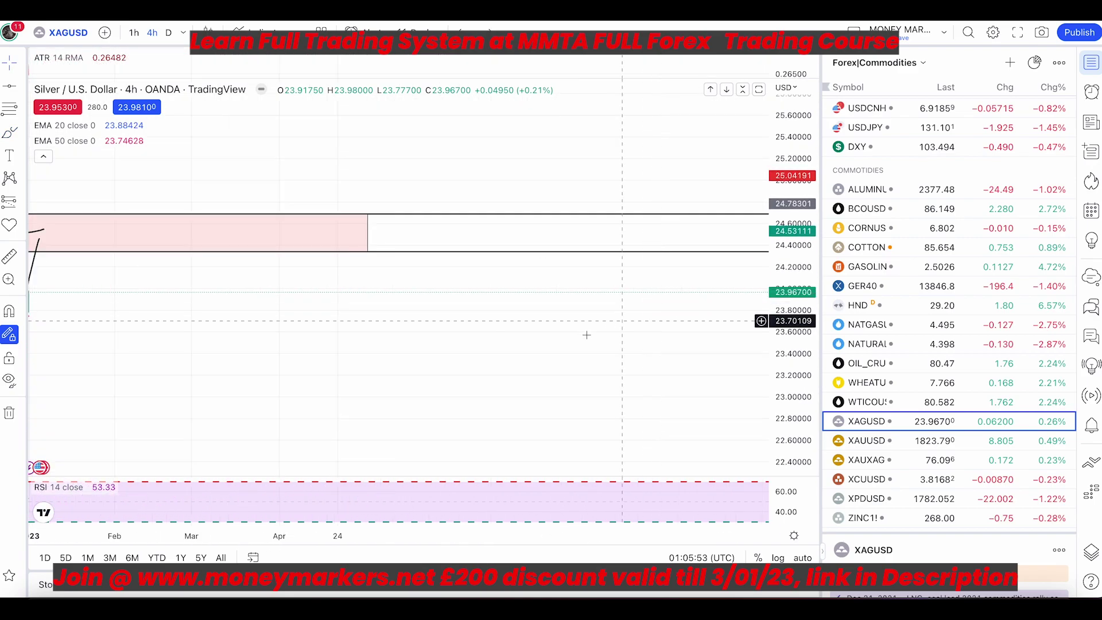
key("super+z")
key("super+z")
key("super+z")
scroll(642, 355, "up", 5)
key("super+z")
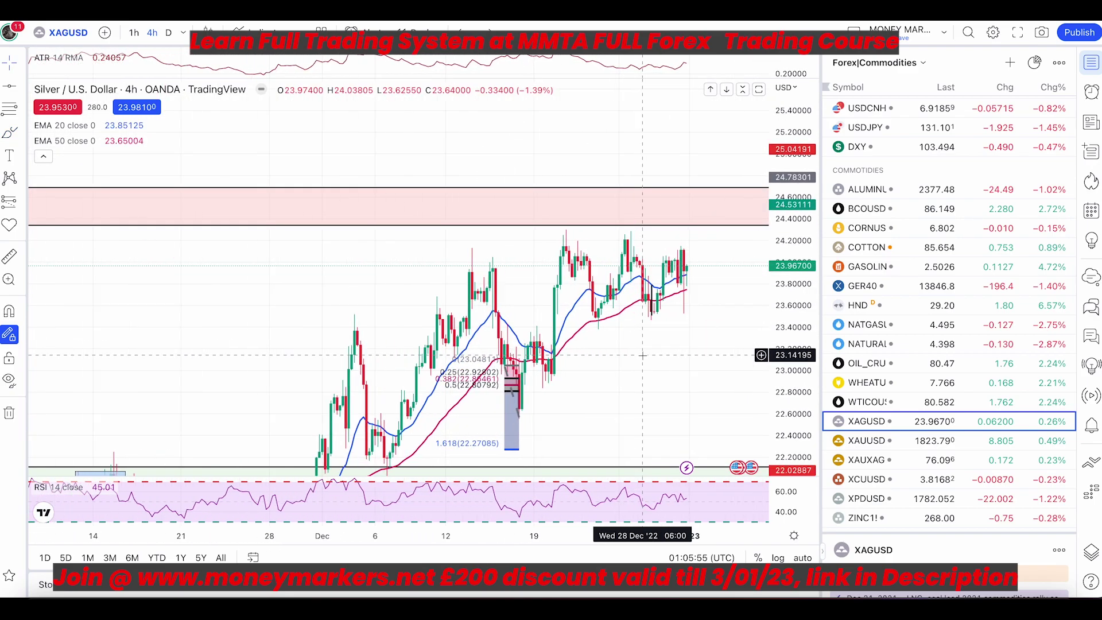
- Open the West Texas Oil chart WTICOUSD and circle the latest lows around the EMA 50 with the Brush
scroll(724, 350, "down", 3)
right_click(715, 350)
left_click_drag(678, 363, 466, 330)
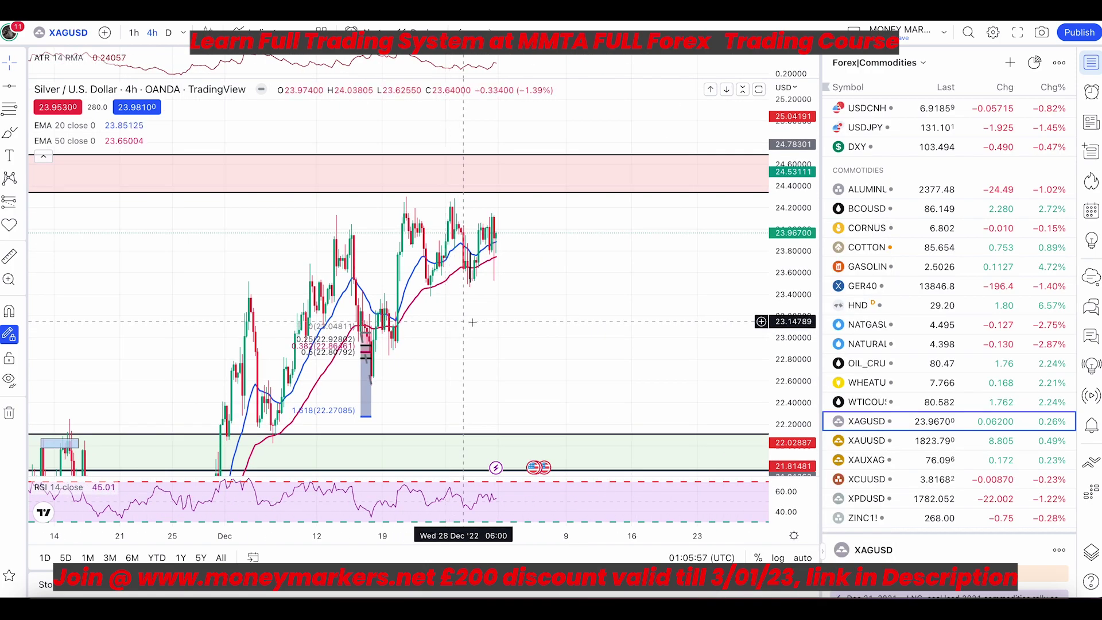
left_click(880, 404)
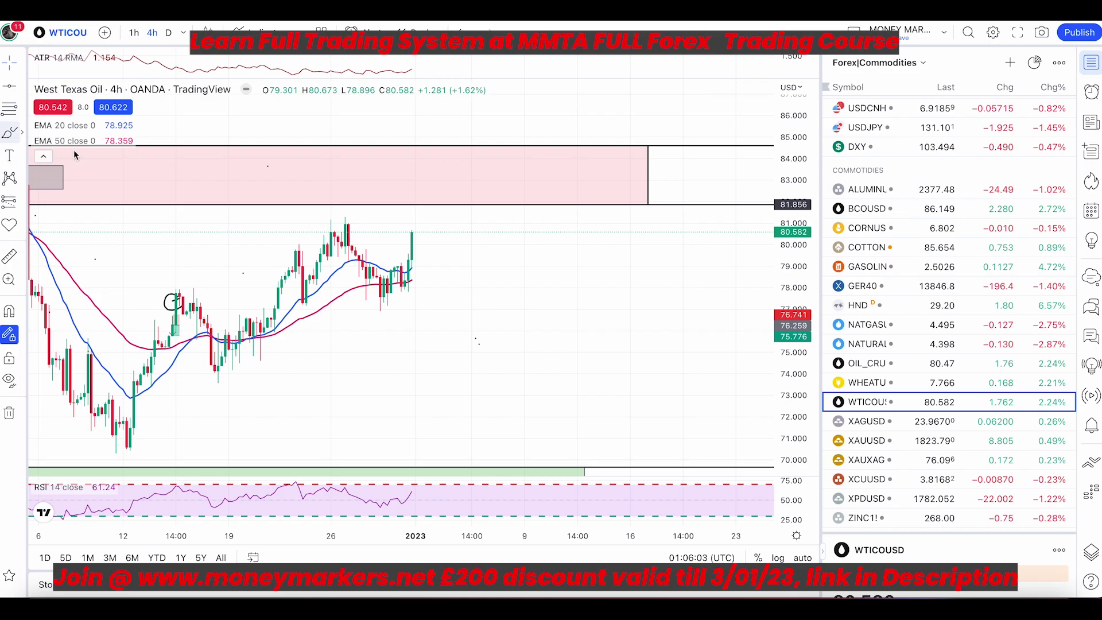
left_click_drag(379, 281, 382, 281)
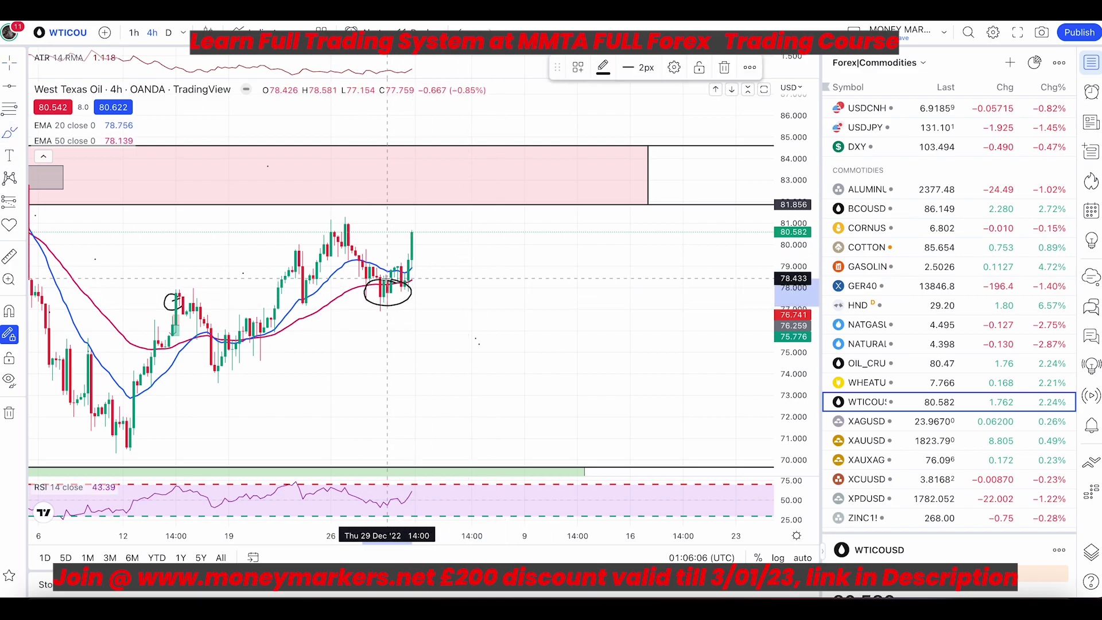
type("Z")
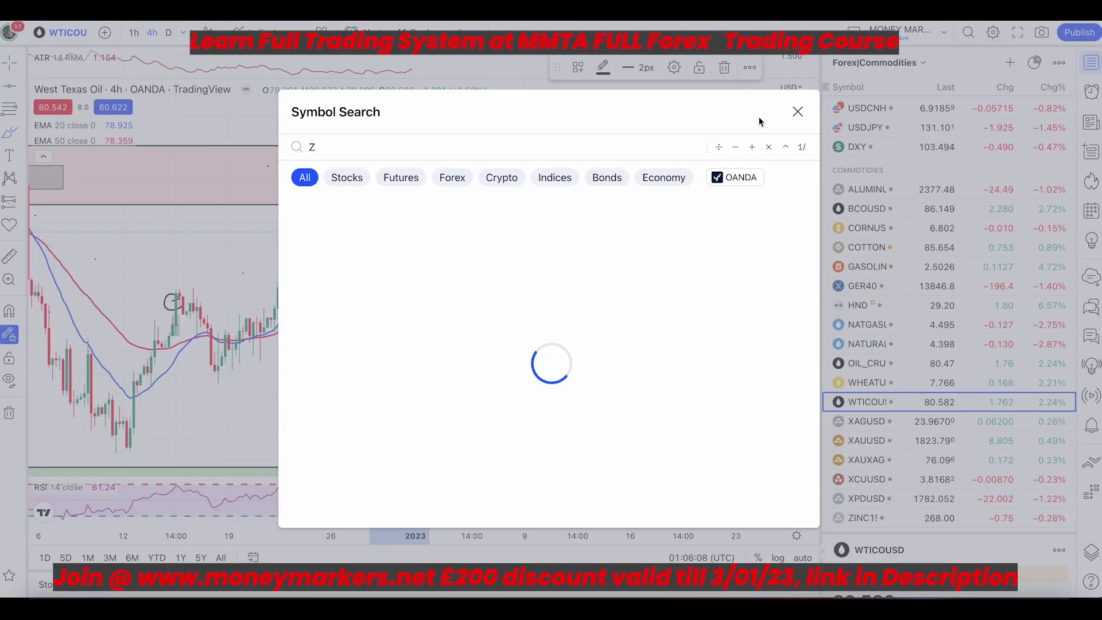
key("Escape")
- Sketch a climb from the last oil candle into the pink zone with the Brush, and select the zone
left_click(12, 139)
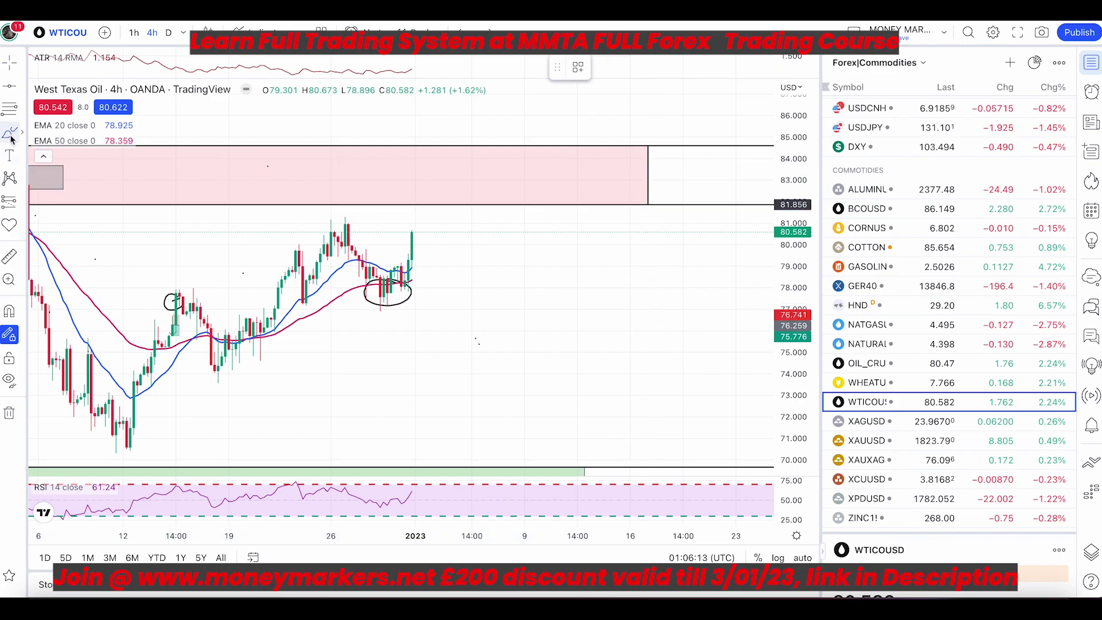
mouse_move(411, 252)
left_mouse_down()
mouse_move(467, 192)
mouse_move(493, 185)
left_mouse_up()
left_click(649, 174)
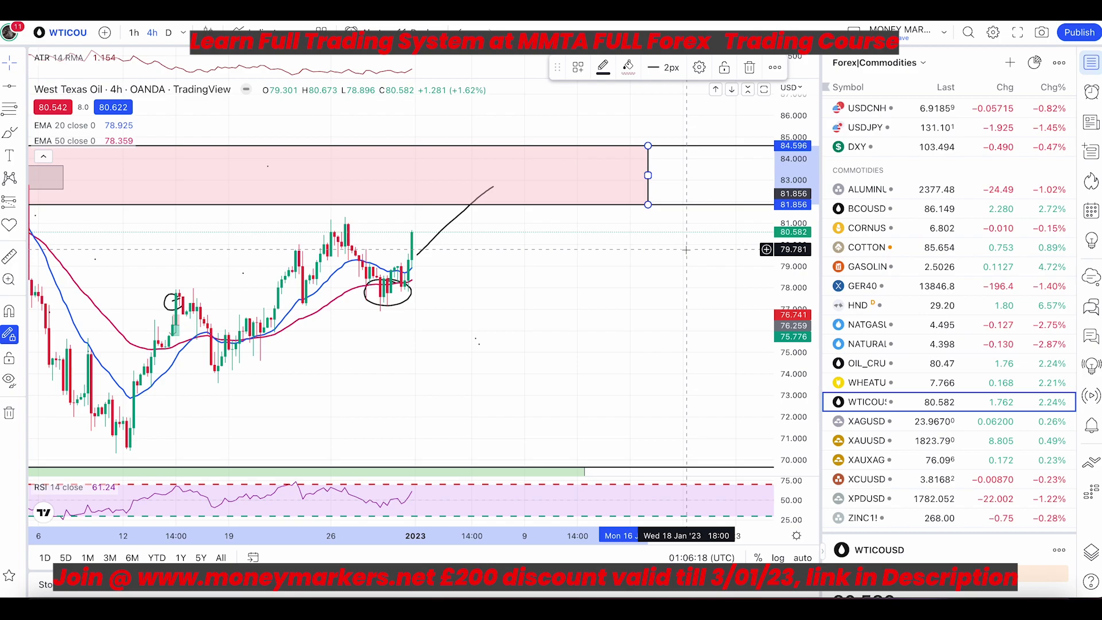
- Sketch a second climb into oil's pink zone with a circle and sideways swings, and undo all the projected-move strokes
left_click(12, 140)
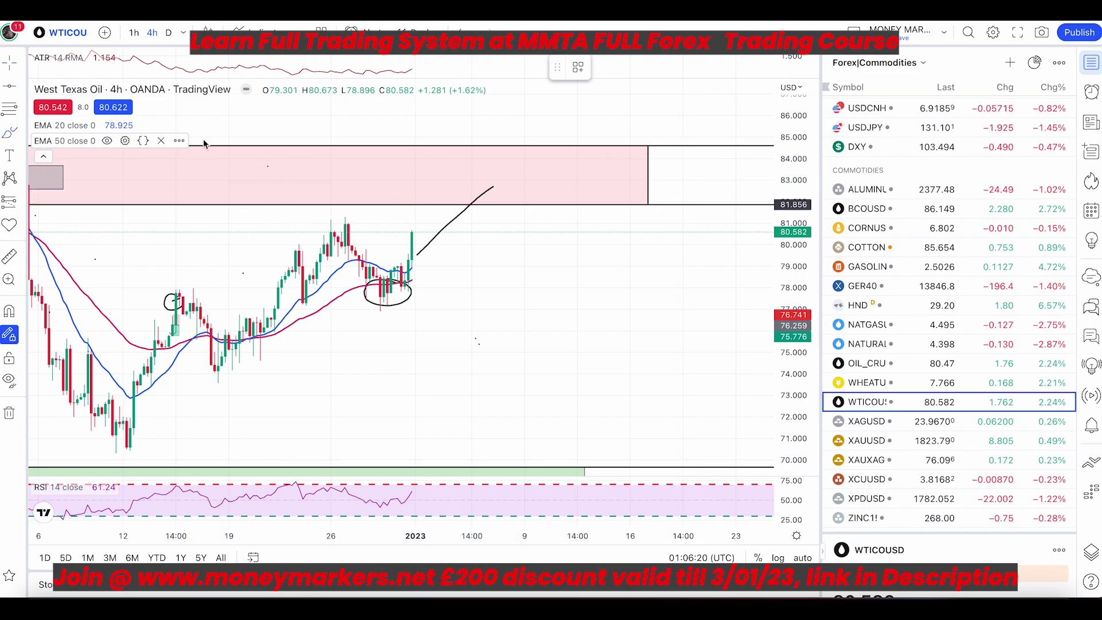
mouse_move(415, 236)
left_mouse_down()
mouse_move(516, 157)
mouse_move(508, 216)
mouse_move(585, 156)
mouse_move(599, 193)
left_mouse_up()
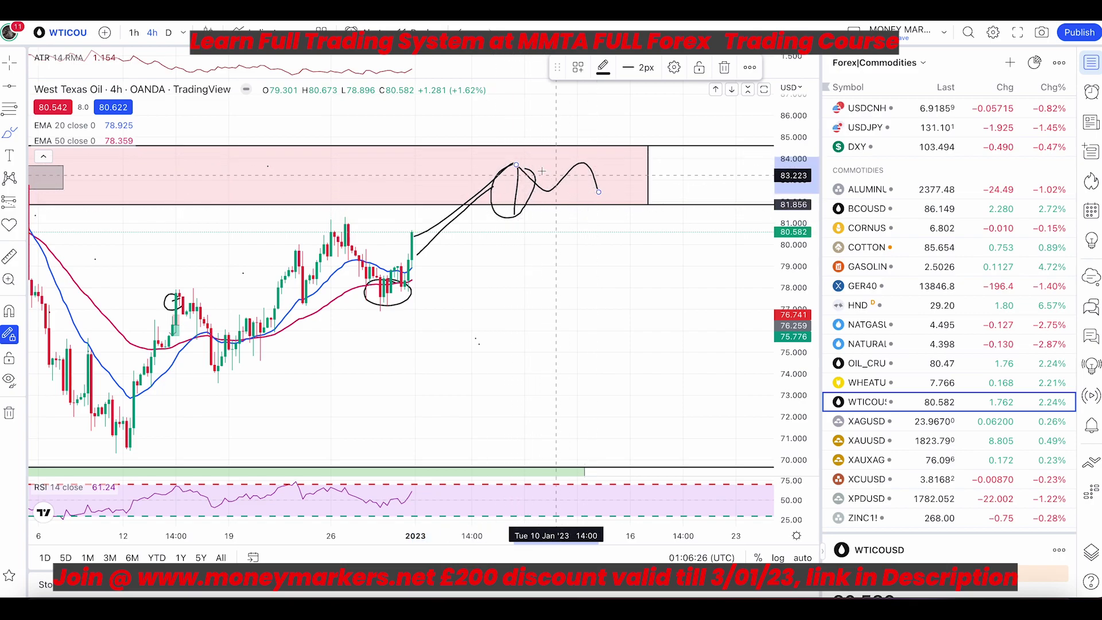
left_click_drag(503, 166, 676, 171)
key("ctrl+z")
key("ctrl+z")
key("ctrl+z")
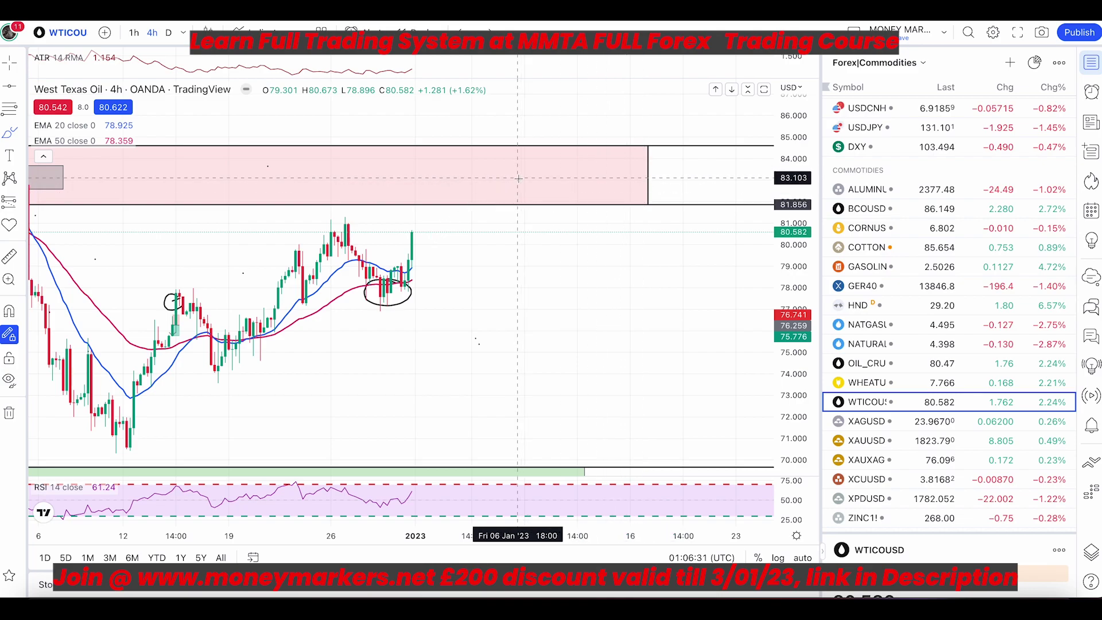
- Sketch a vertical drop out of oil's pink zone with horizontal levels below it using the Brush, and undo the strokes
mouse_move(521, 178)
left_mouse_down()
mouse_move(521, 220)
mouse_move(546, 215)
left_mouse_up()
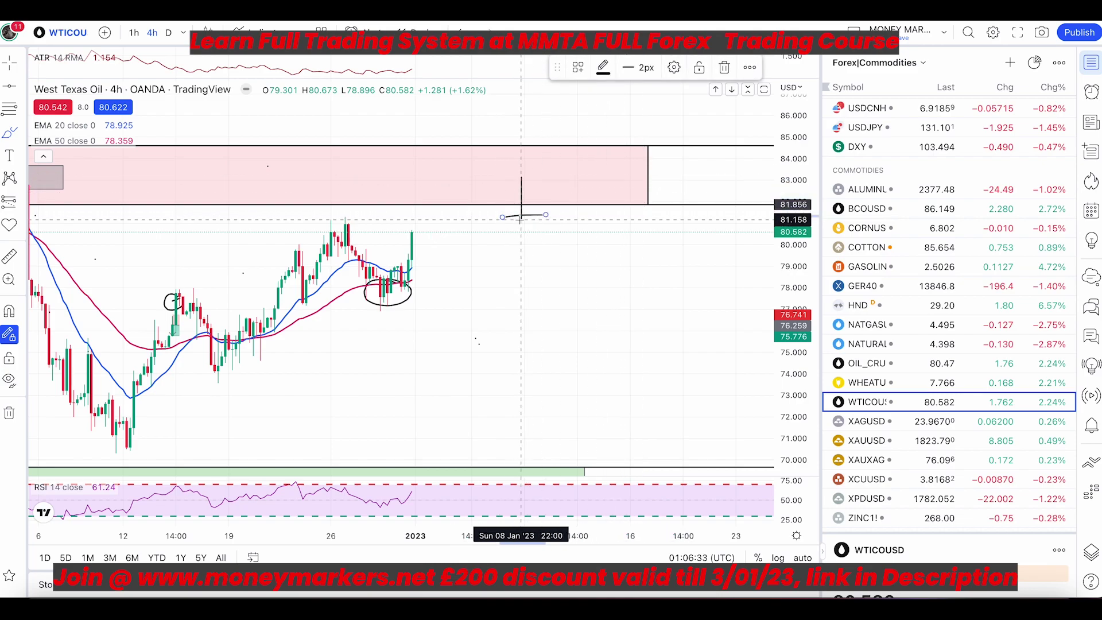
key("ctrl+z")
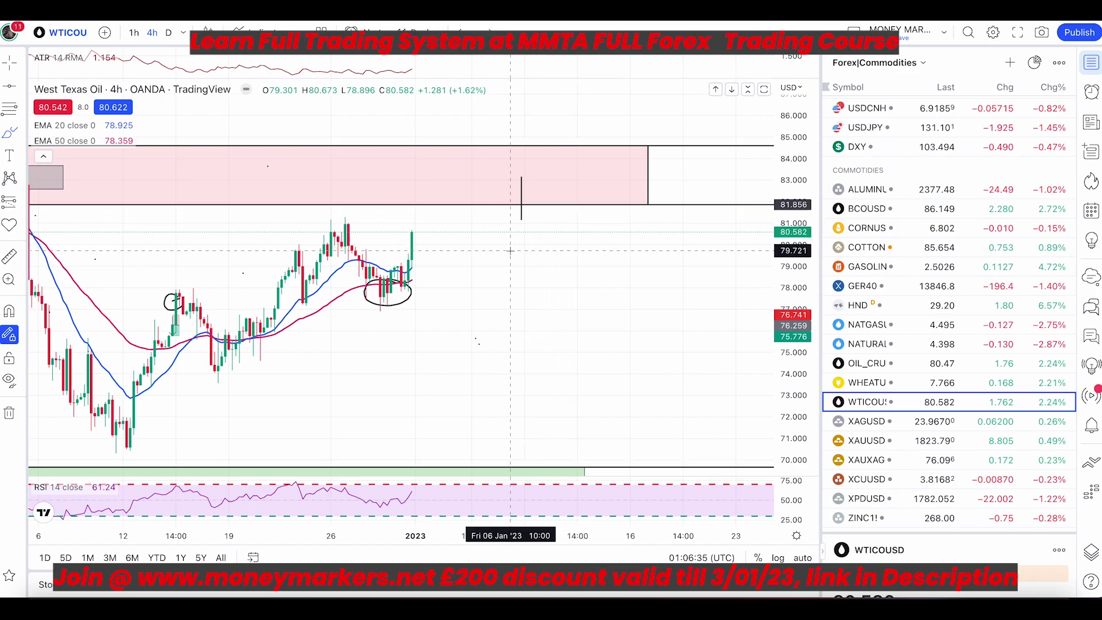
left_click_drag(496, 247, 550, 244)
left_click_drag(496, 219, 656, 224)
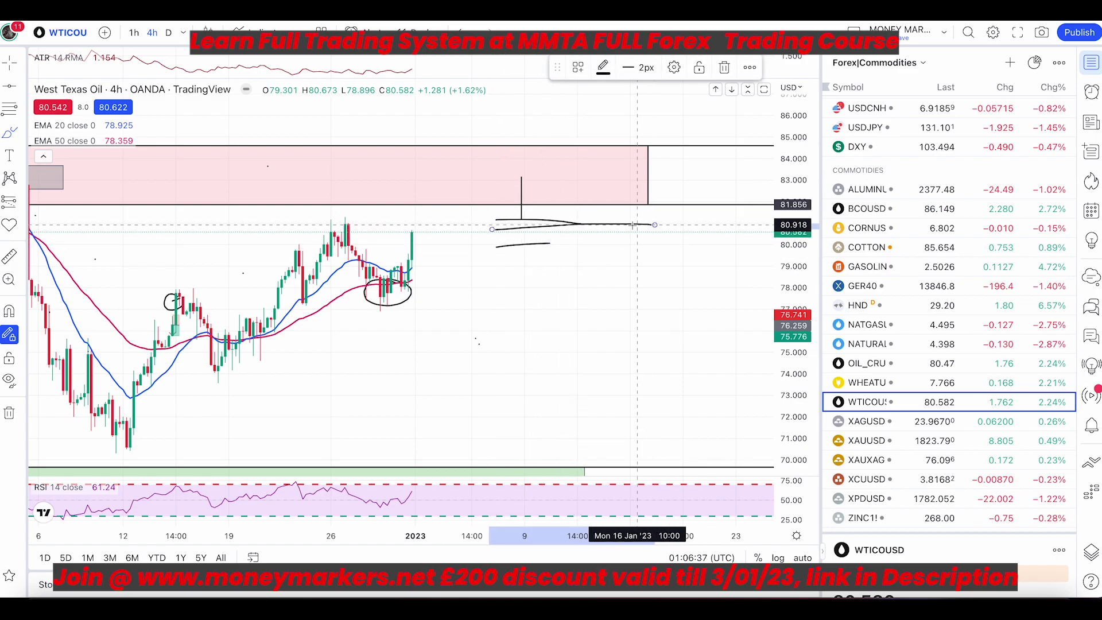
key("ctrl+z")
key("ctrl+z")
key("ctrl+z")
key("ctrl+z")
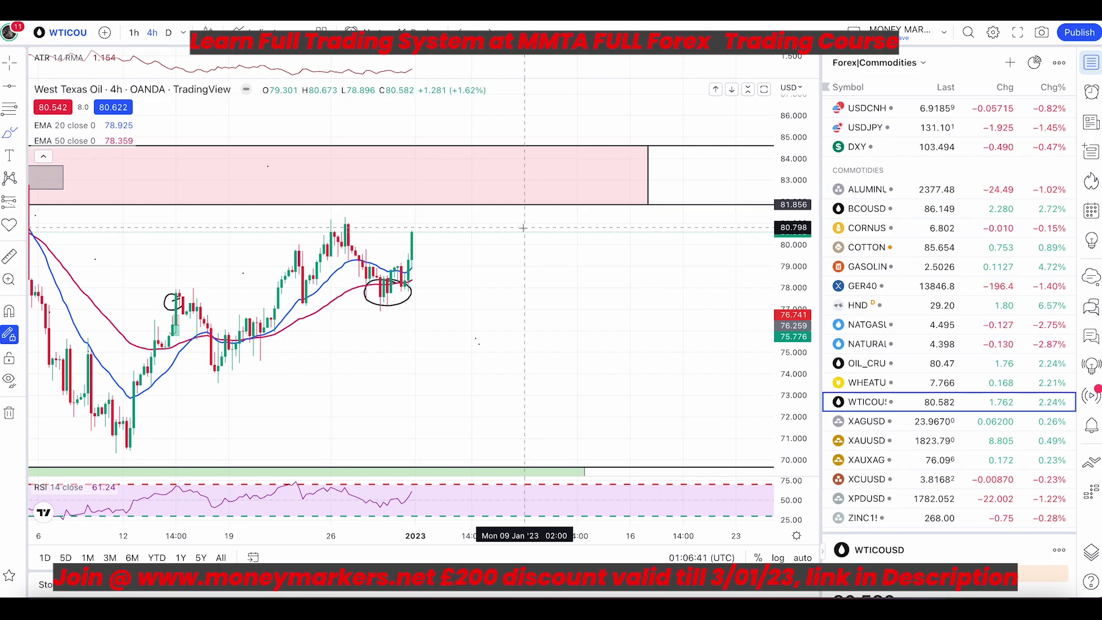
- Sketch a drop with horizontal levels below the latest oil lows with the Brush, and undo it together with the circle
left_click(13, 135)
mouse_move(401, 267)
left_mouse_down()
mouse_move(404, 333)
mouse_move(415, 296)
left_mouse_up()
left_click_drag(376, 319, 409, 313)
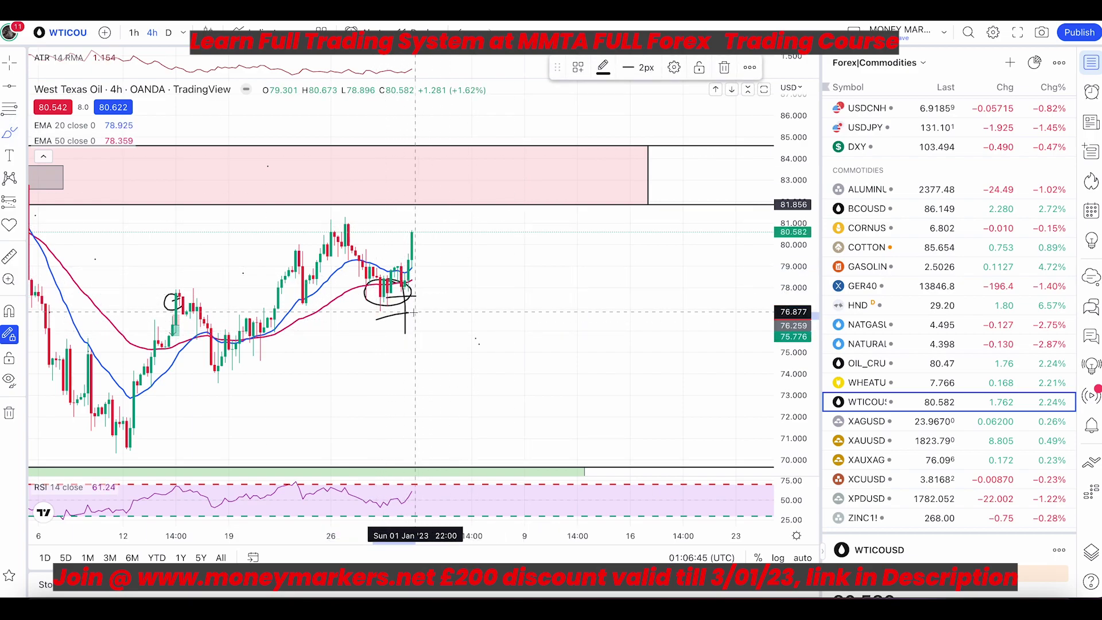
key("ctrl+z")
key("ctrl+z")
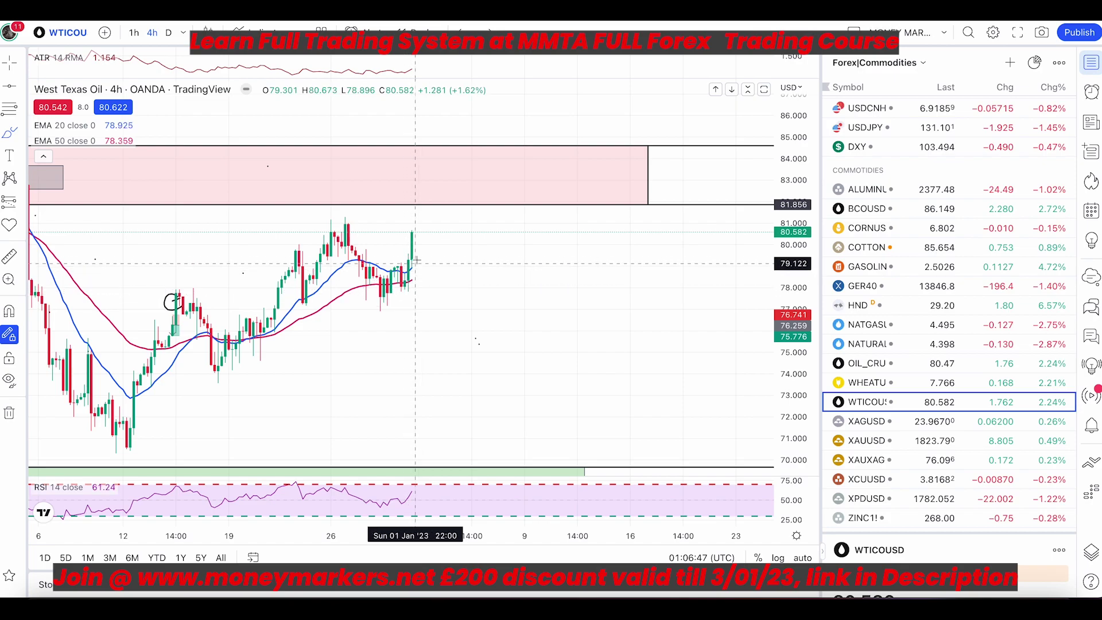
- Sketch a fall below the oil EMAs with horizontal levels, a pullback and a further drop using the Brush, and remove the strokes
left_click_drag(416, 240, 430, 326)
left_click_drag(391, 285, 462, 276)
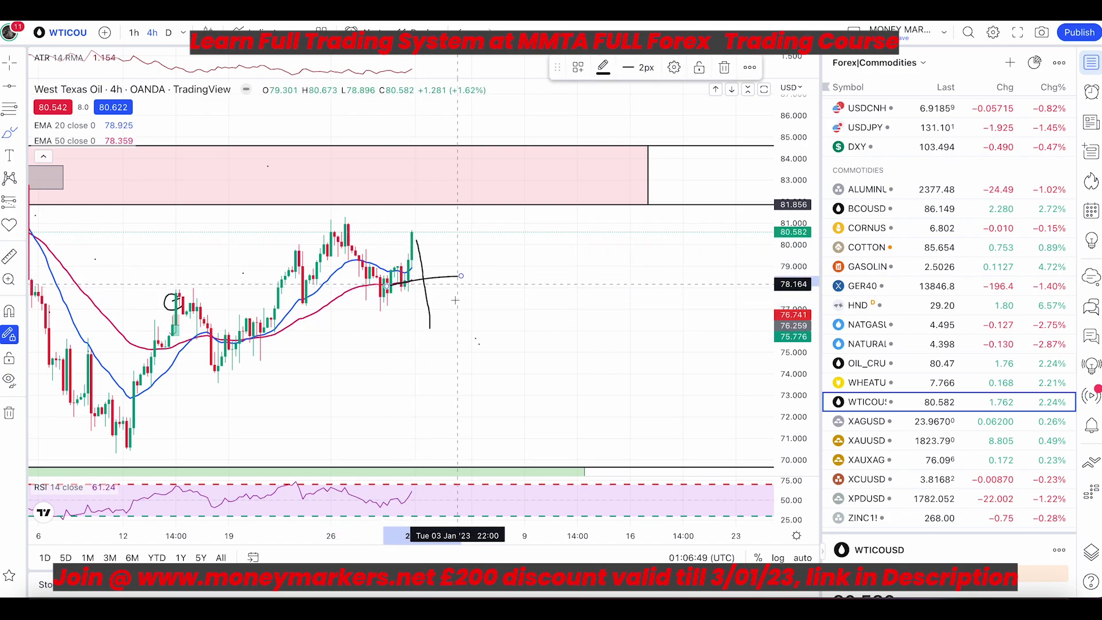
left_click_drag(408, 298, 437, 297)
mouse_move(421, 321)
left_mouse_down()
mouse_move(448, 321)
mouse_move(454, 301)
mouse_move(468, 352)
left_mouse_up()
key("ctrl+z")
key("ctrl+z")
key("ctrl+z")
mouse_move(476, 324)
left_mouse_down()
mouse_move(484, 370)
mouse_move(447, 364)
left_mouse_up()
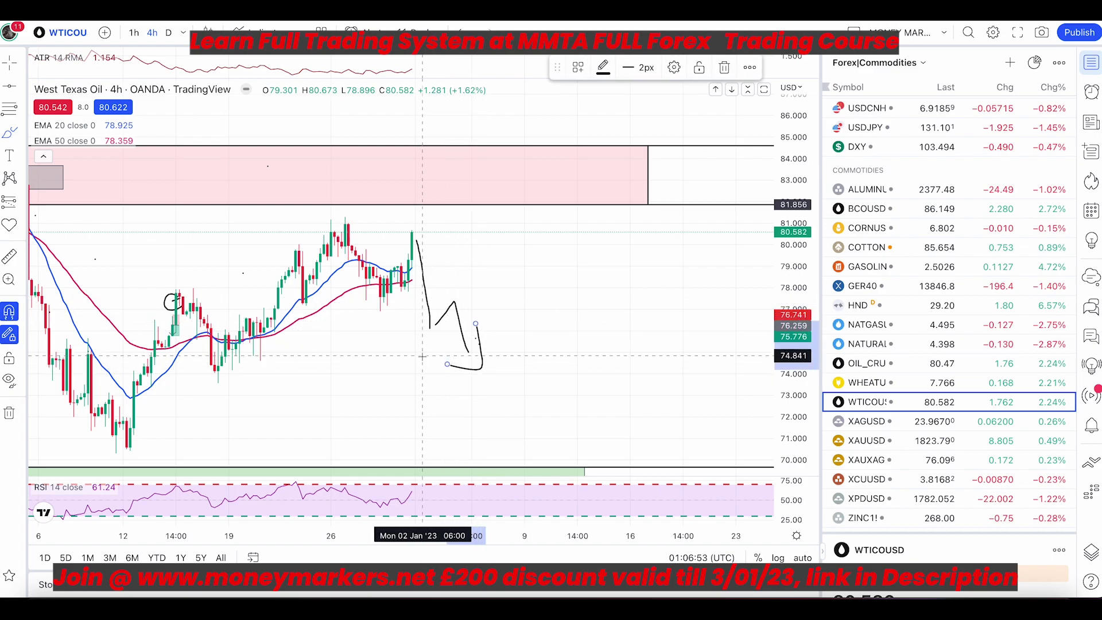
key("Delete")
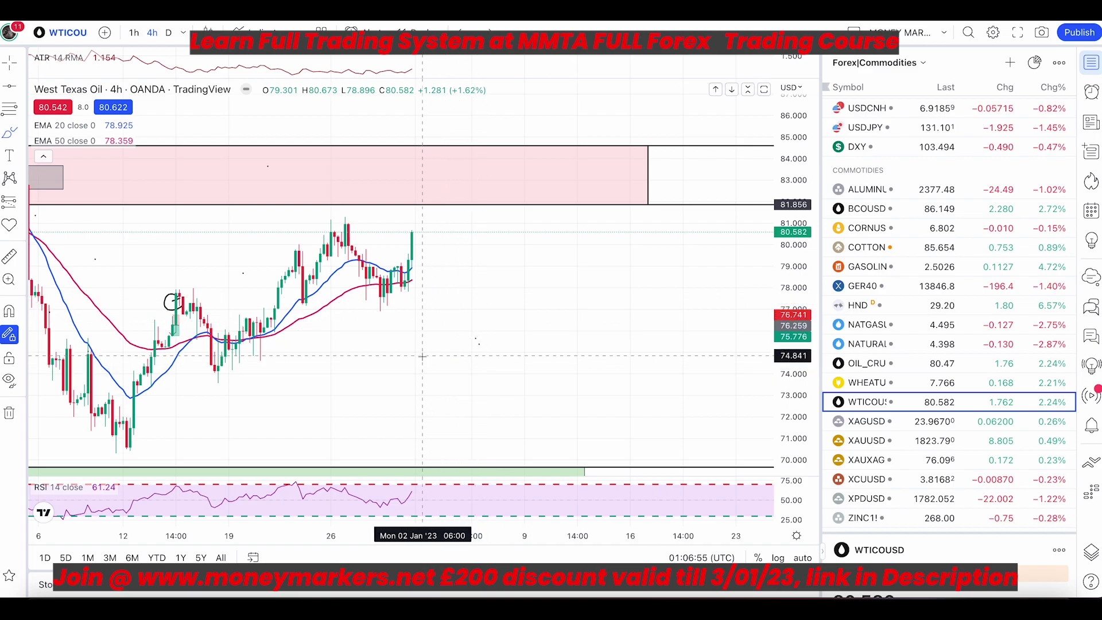